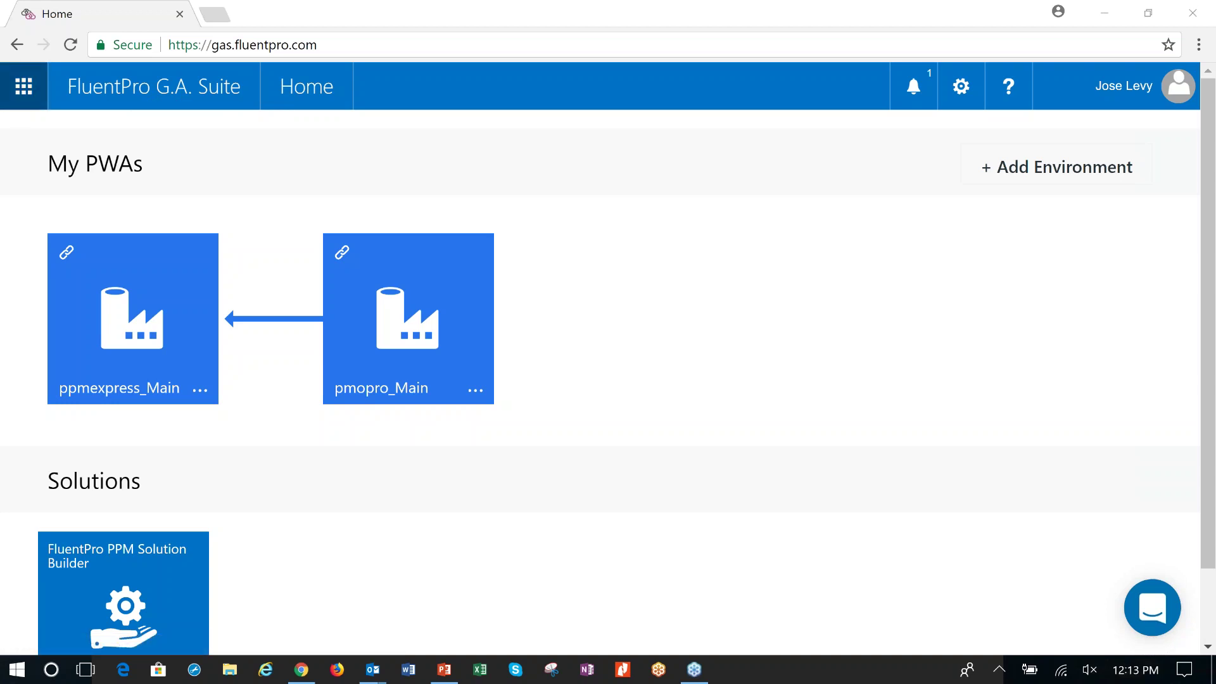
# - Review the app launcher, the settings options and the notifications from the home page
pyautogui.click(25, 86)
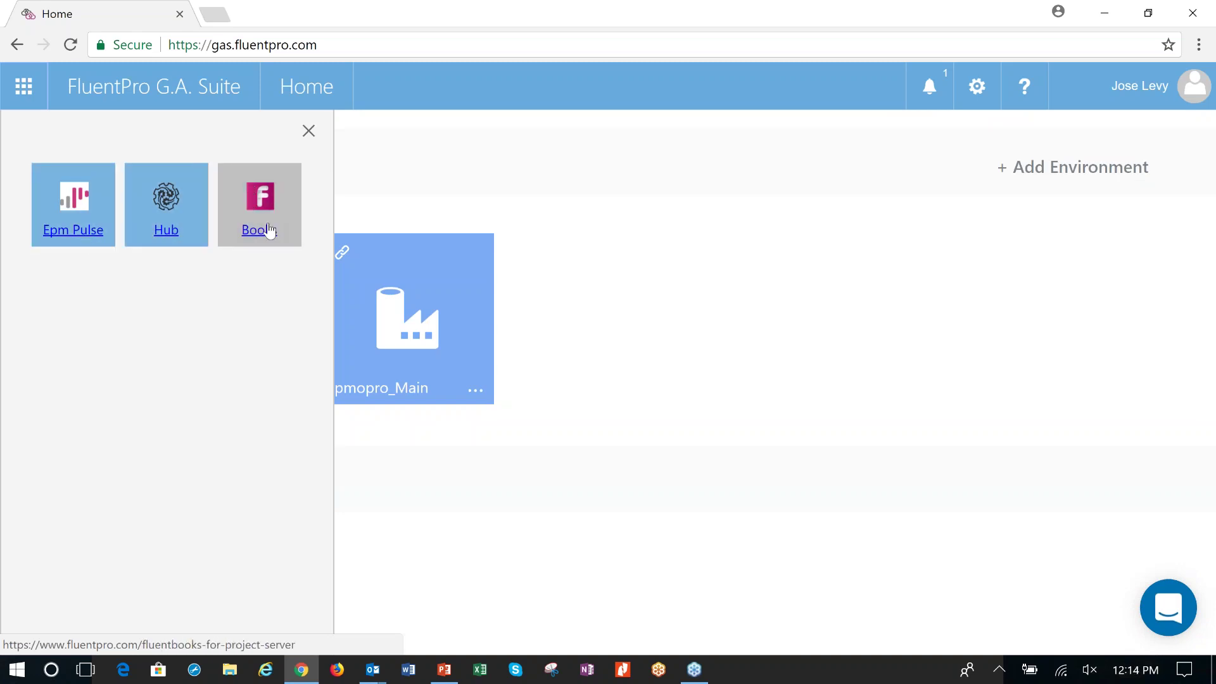
pyautogui.click(309, 131)
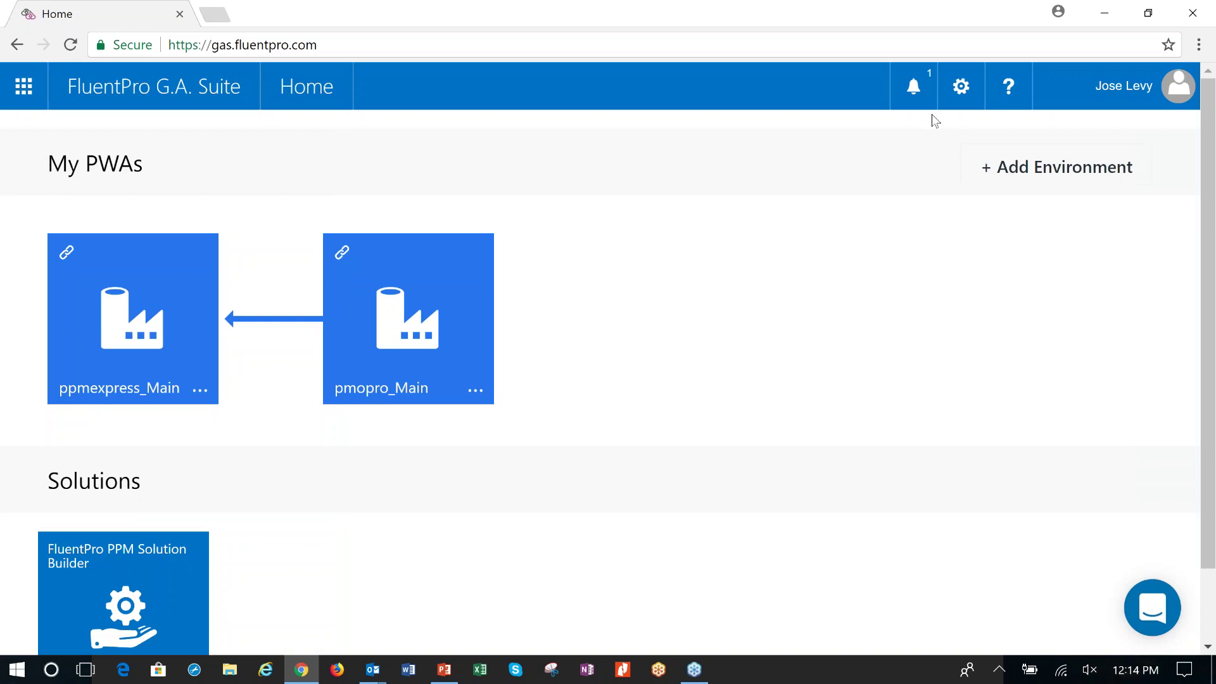
pyautogui.click(961, 95)
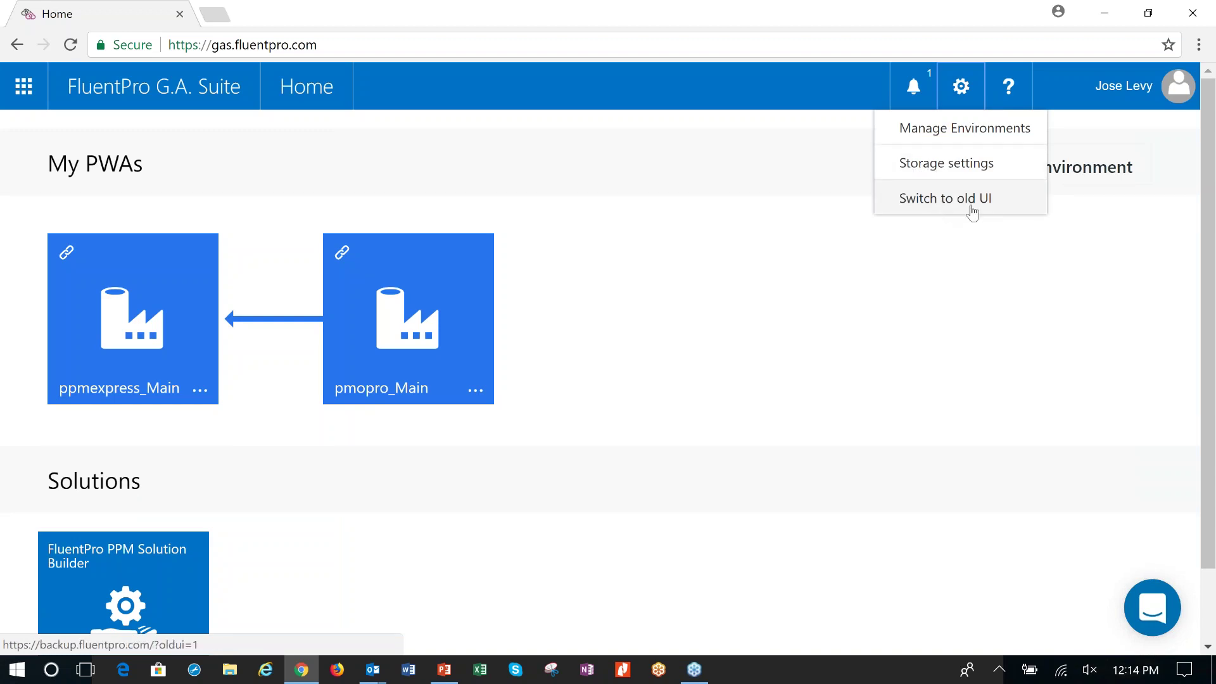
pyautogui.click(837, 209)
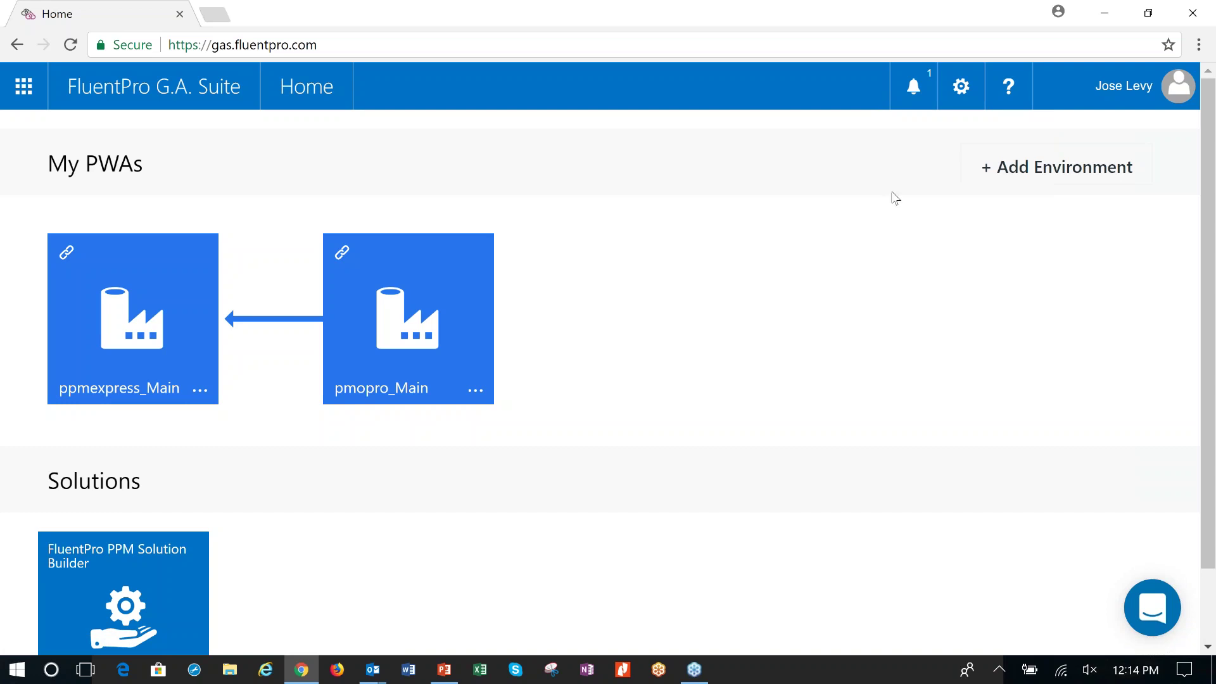
pyautogui.click(916, 99)
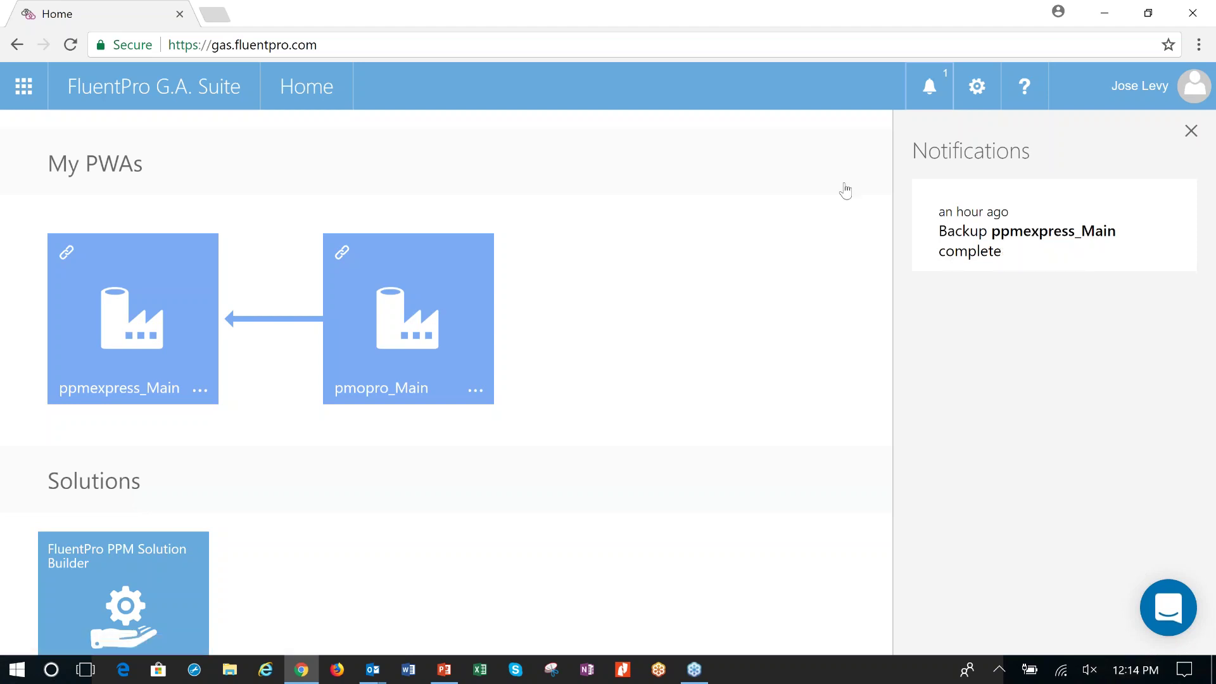
pyautogui.click(929, 104)
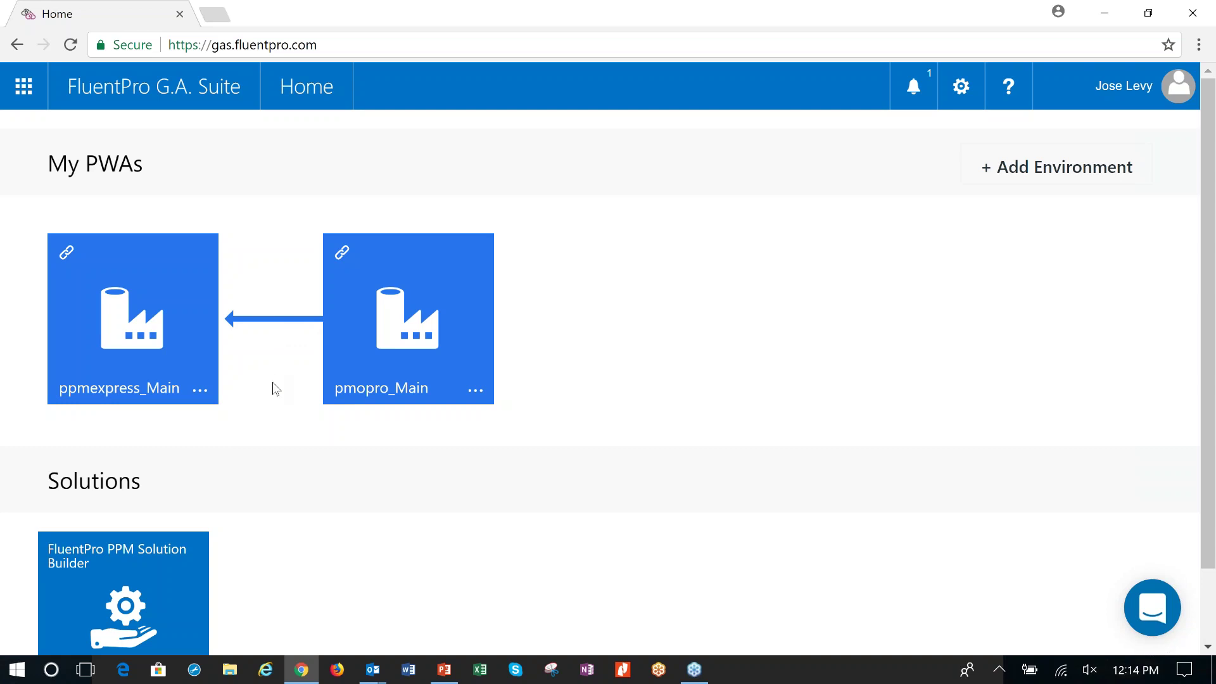
# - Start a new backup for the ppmexpress_Main environment
pyautogui.click(200, 391)
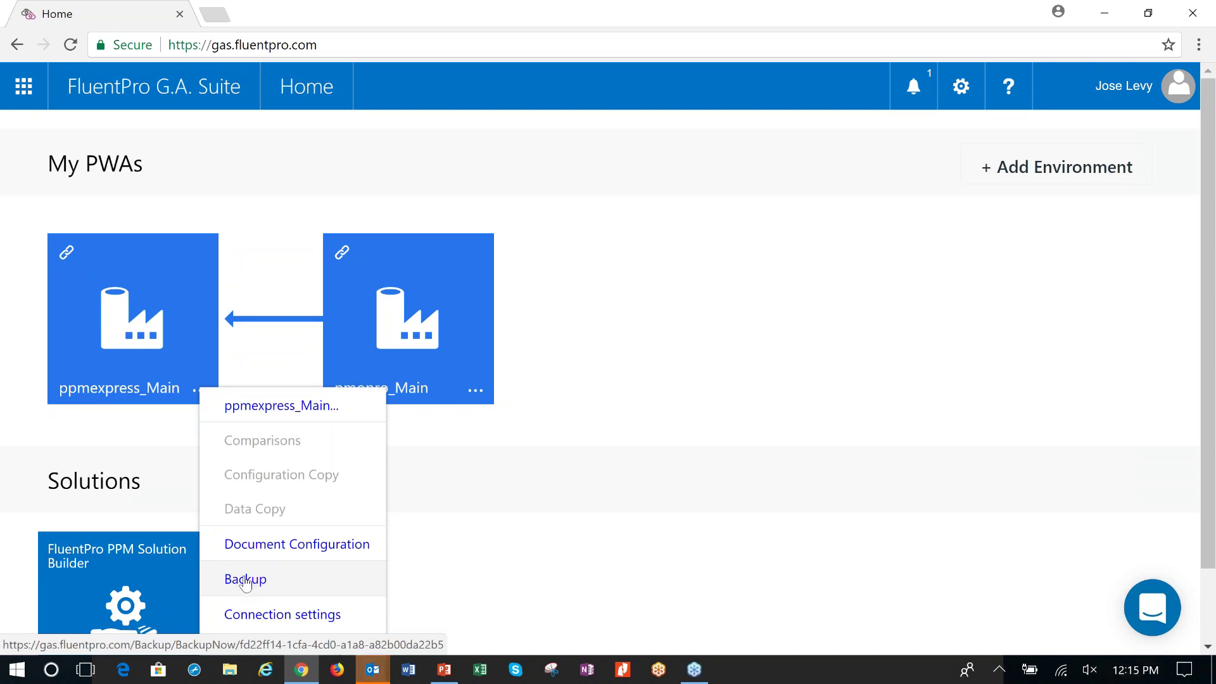
pyautogui.rightClick(214, 598)
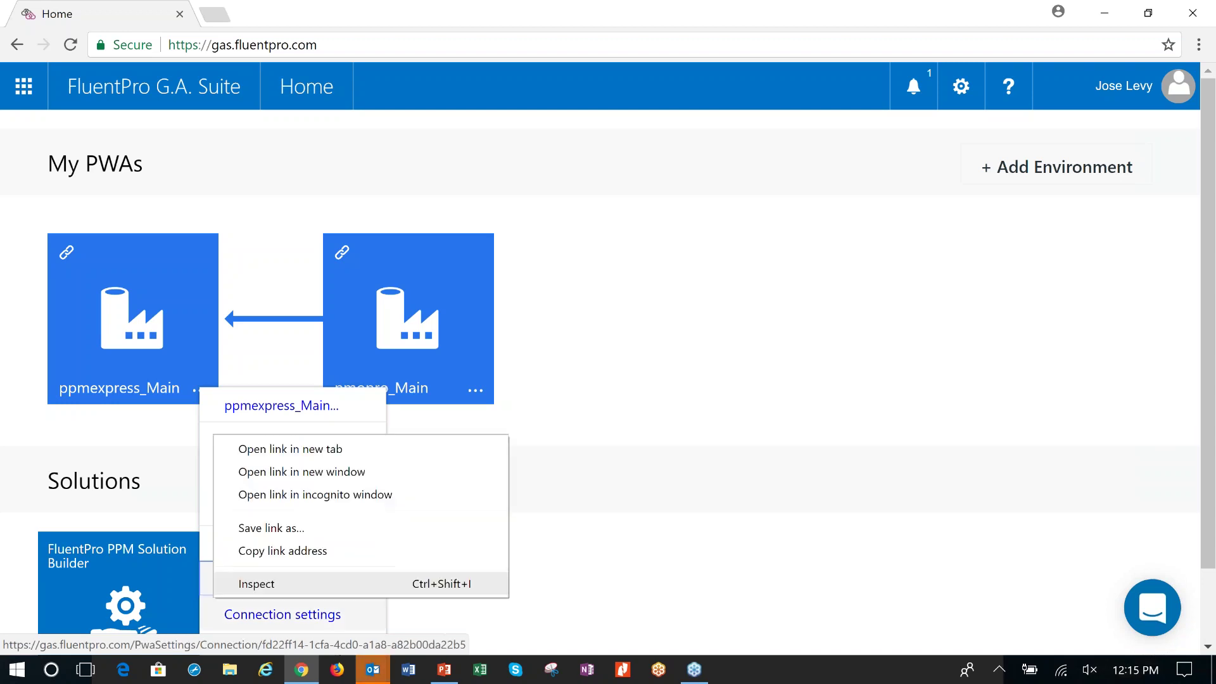
pyautogui.click(170, 507)
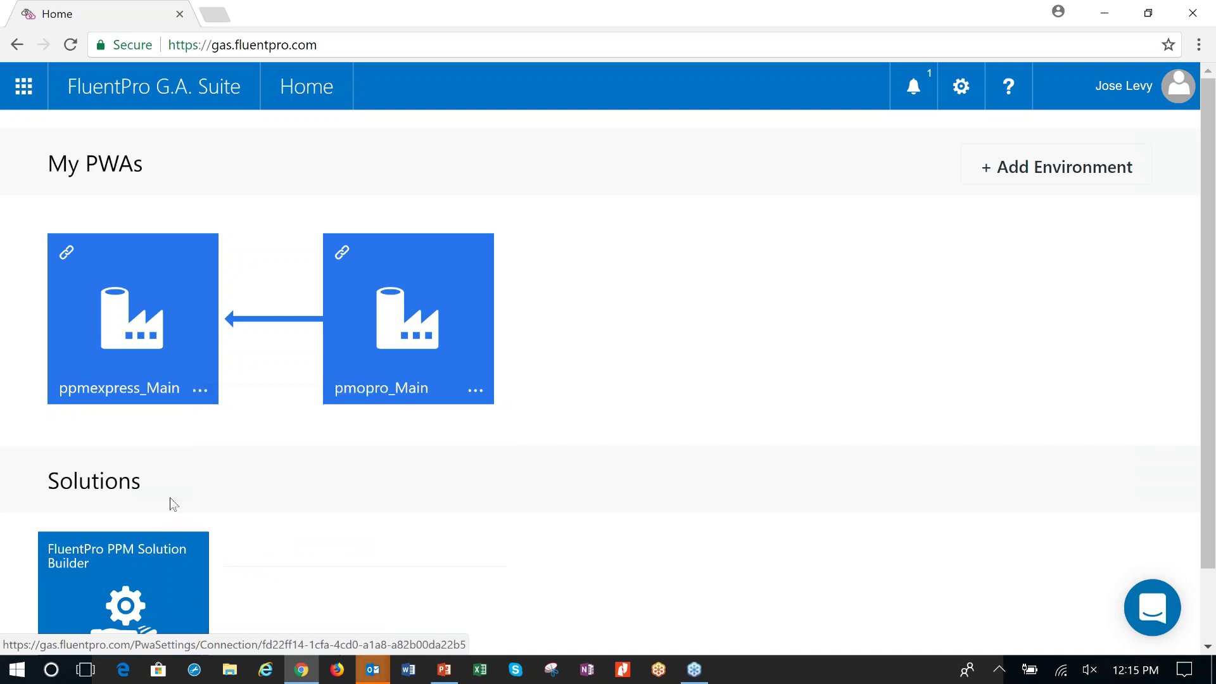
pyautogui.click(200, 391)
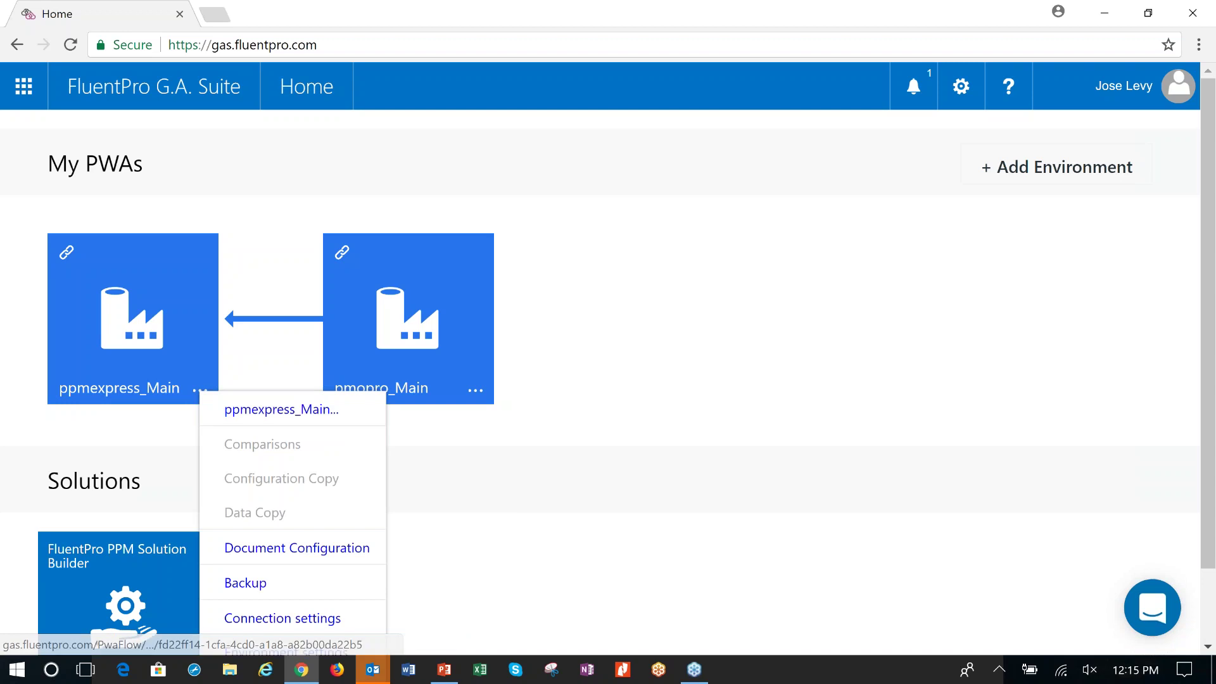
pyautogui.click(242, 583)
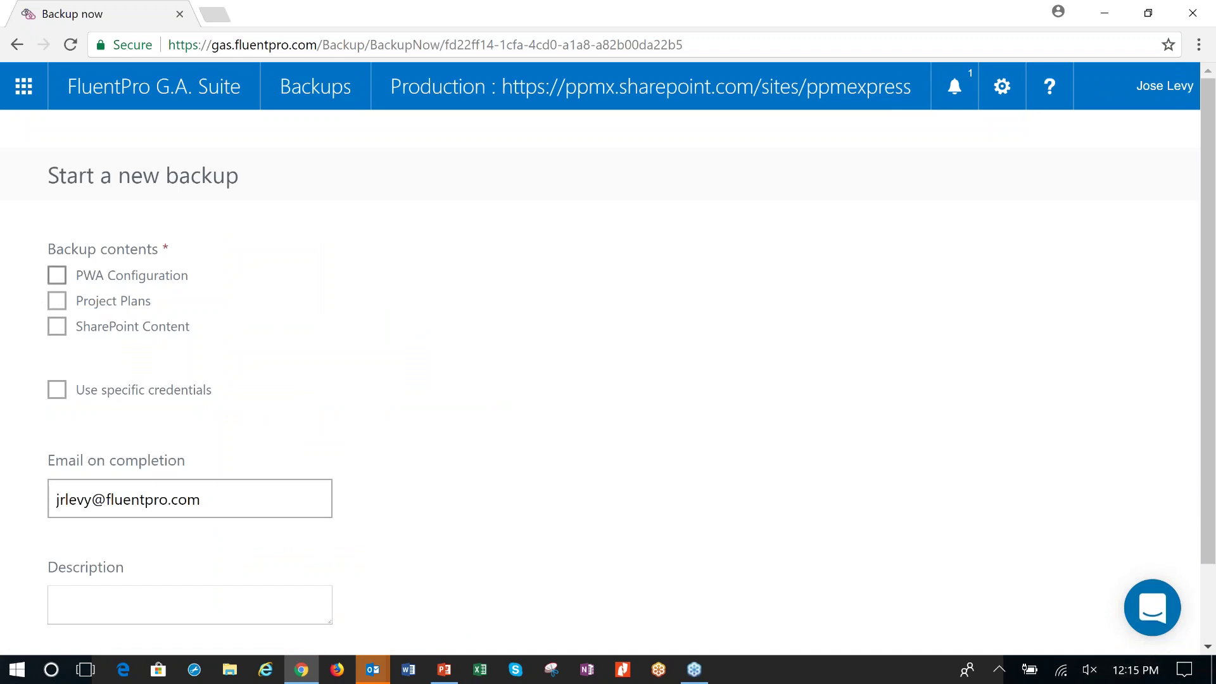
# - Include project plans in the backup, limited to selected projects, and bring up the project picker
pyautogui.click(58, 302)
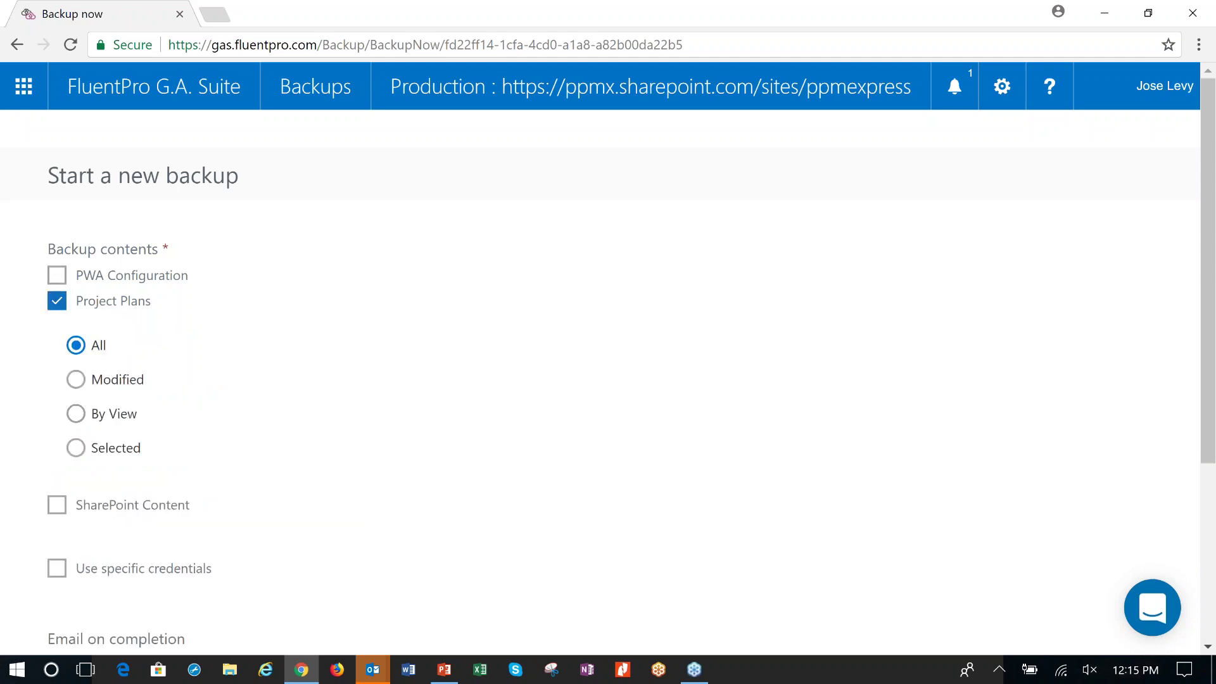
pyautogui.click(75, 447)
pyautogui.click(207, 488)
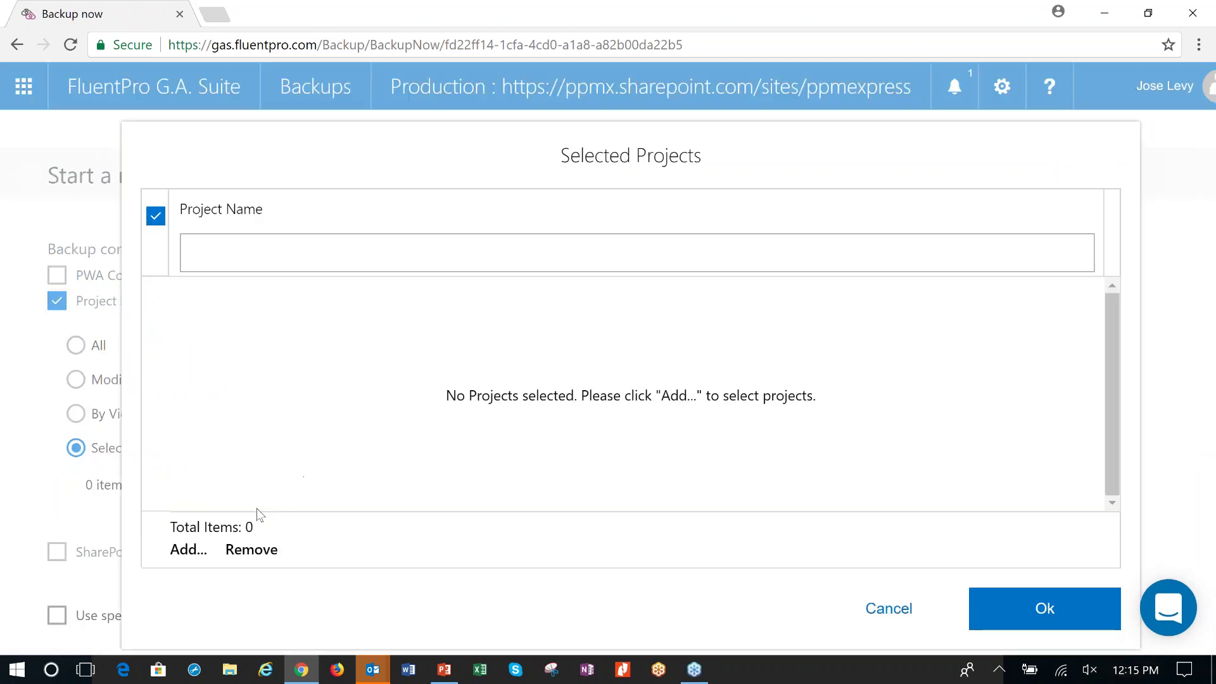
pyautogui.click(188, 550)
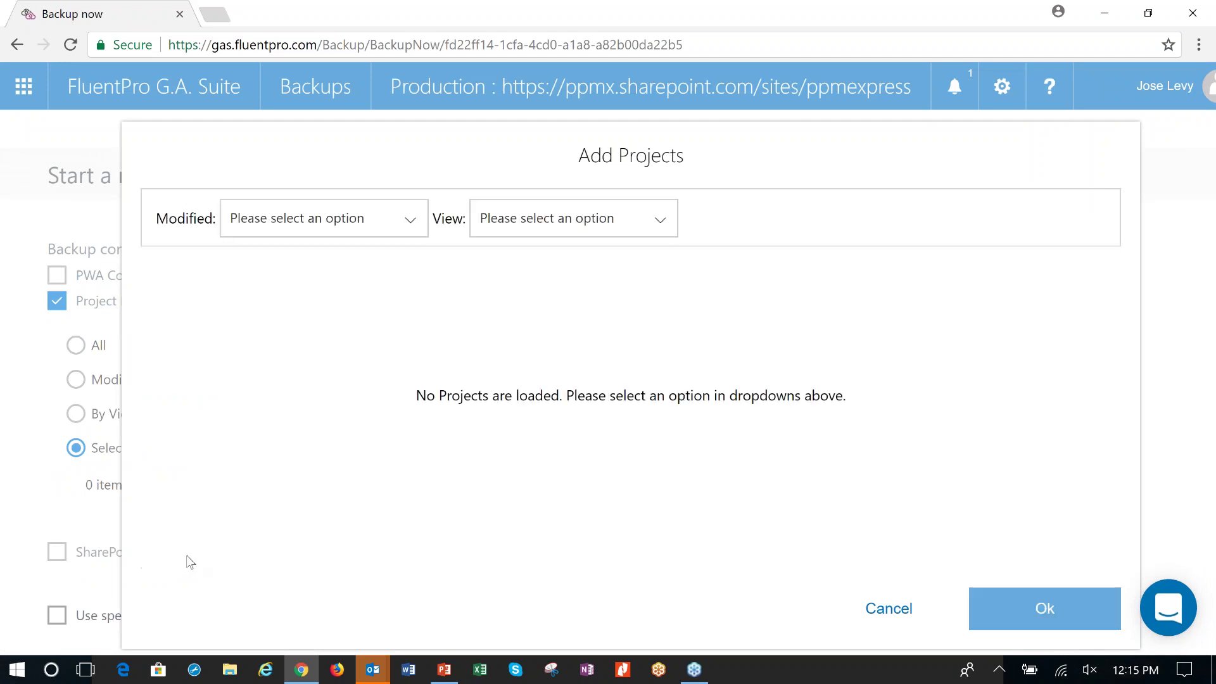
# - List projects with any modified date and add only Plan 6767 to the backup
pyautogui.click(399, 232)
pyautogui.click(335, 292)
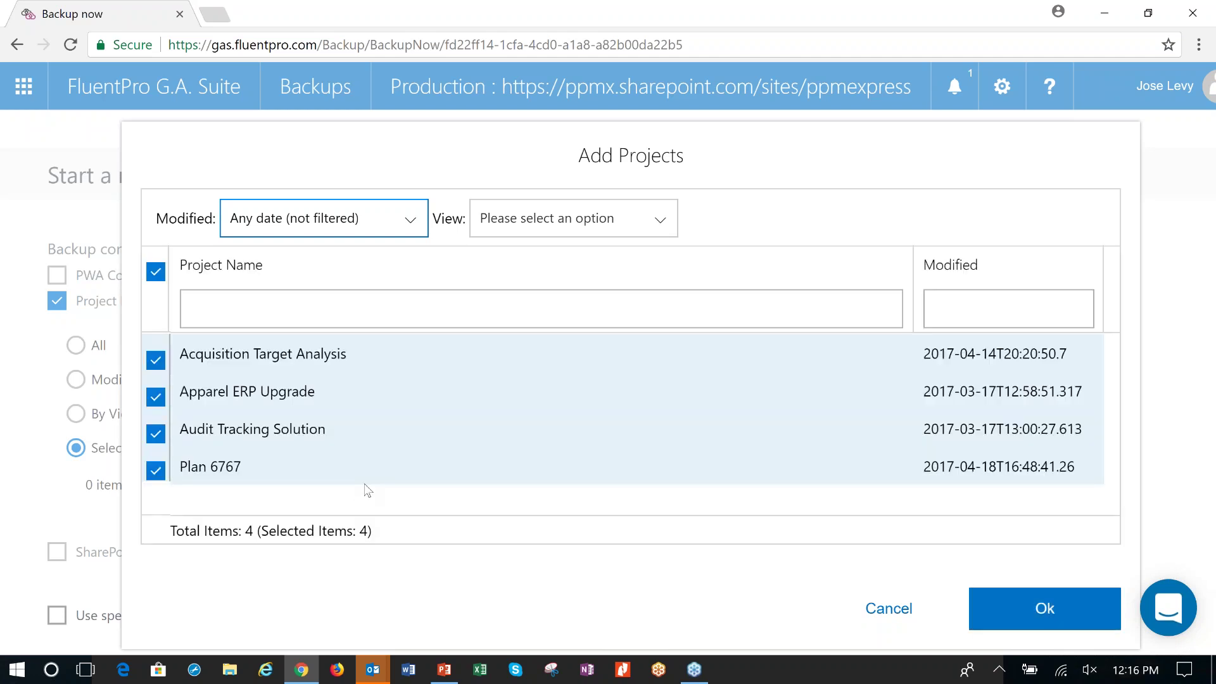
pyautogui.click(155, 272)
pyautogui.click(156, 470)
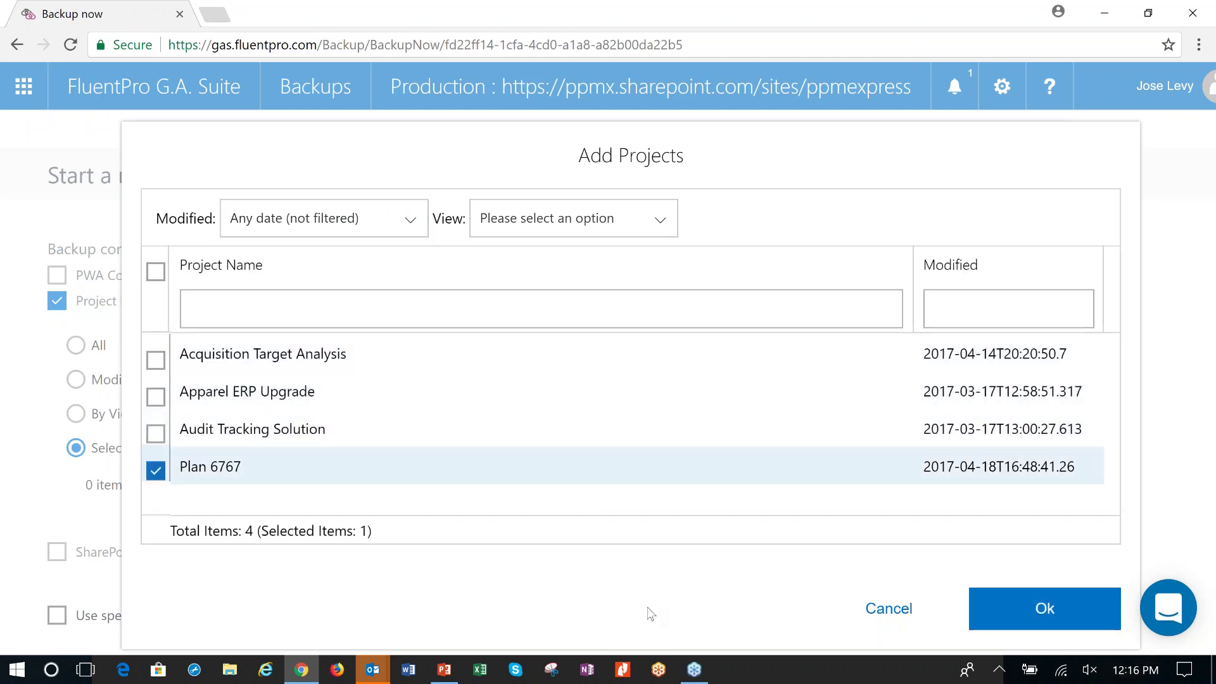
pyautogui.click(1019, 616)
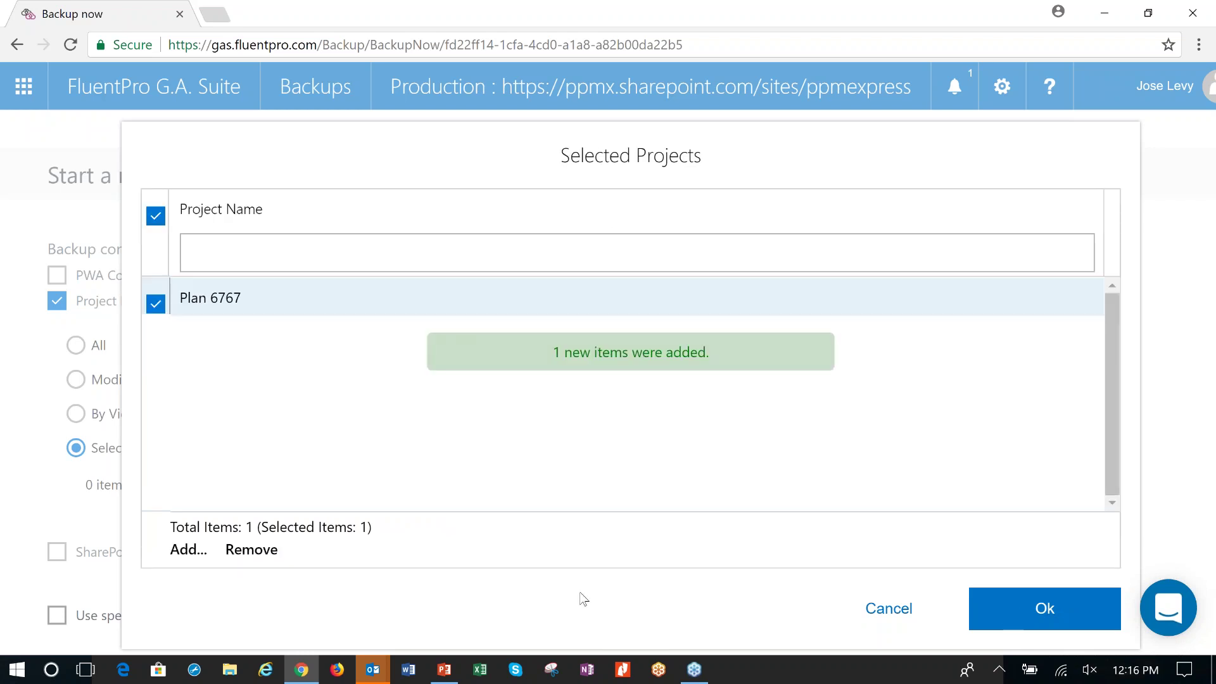
pyautogui.click(1015, 627)
pyautogui.scroll(-4, 380, 507)
pyautogui.scroll(-1, 116, 217)
pyautogui.scroll(2, 36, 286)
pyautogui.scroll(-2, 29, 298)
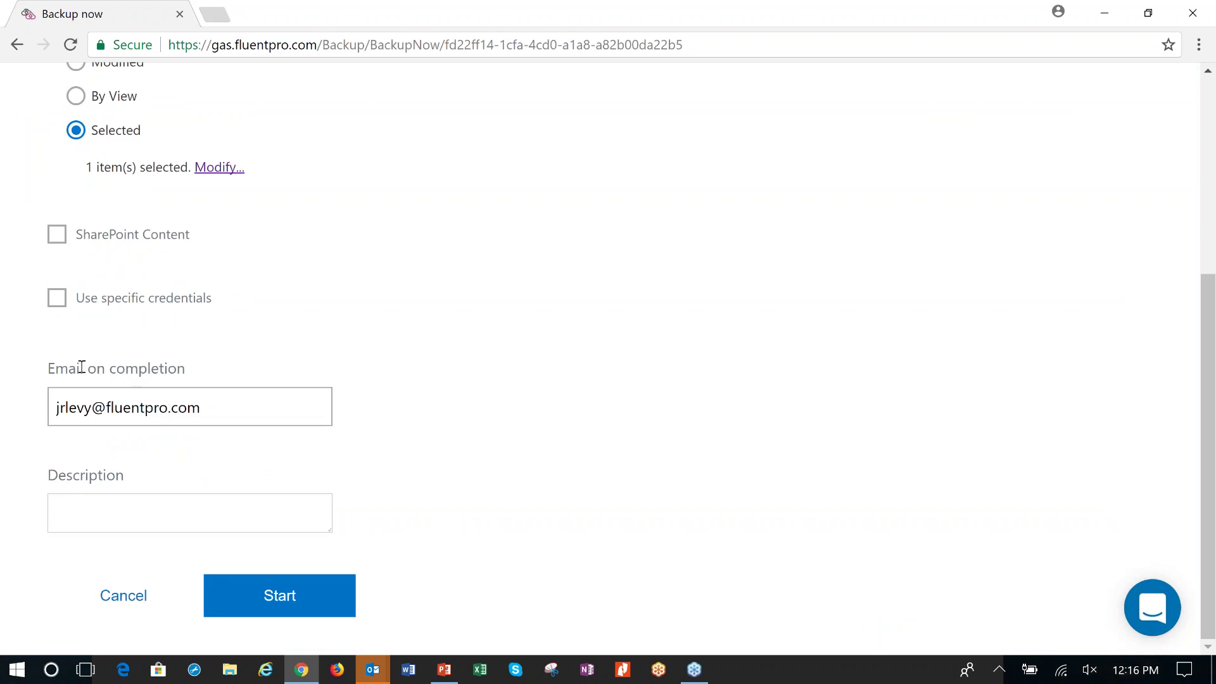
pyautogui.click(85, 518)
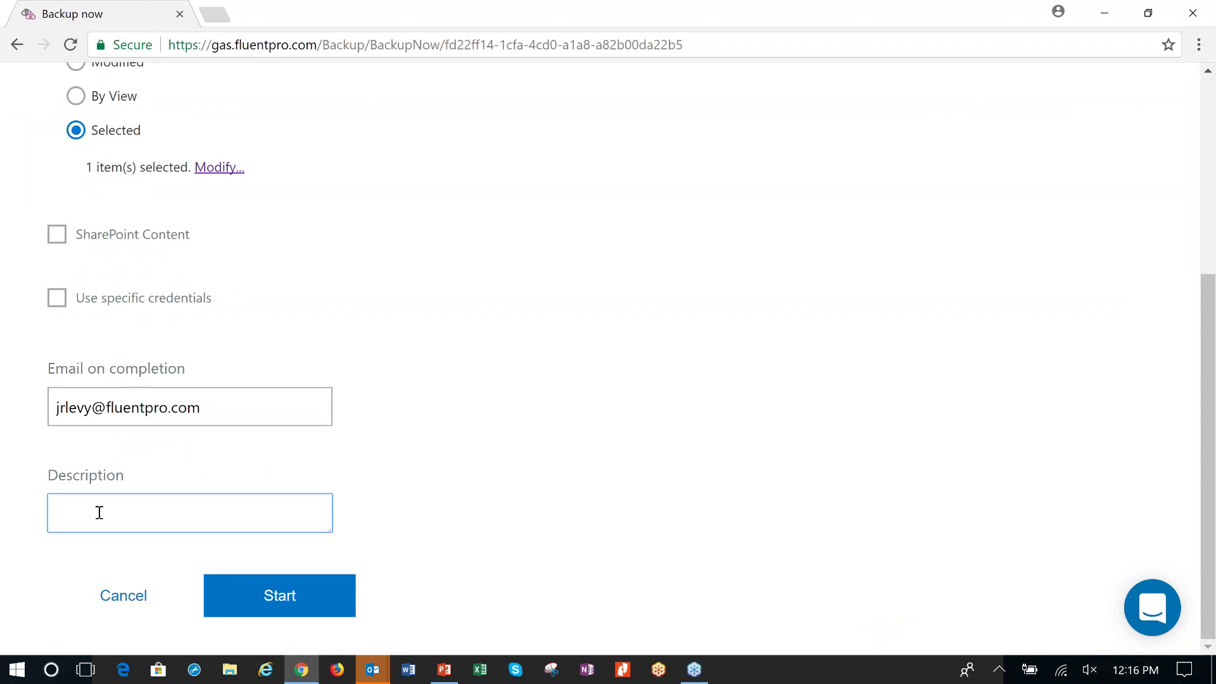
pyautogui.write('PM Request 011118 1216')
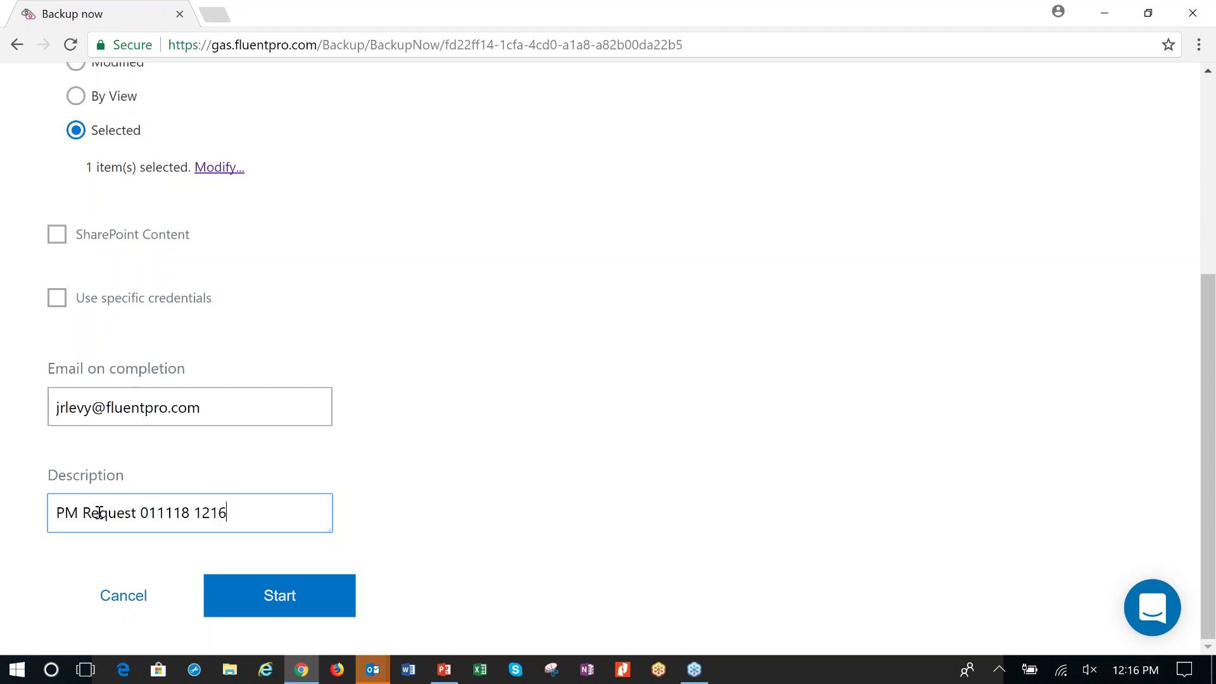
pyautogui.write('PM')
pyautogui.click(134, 603)
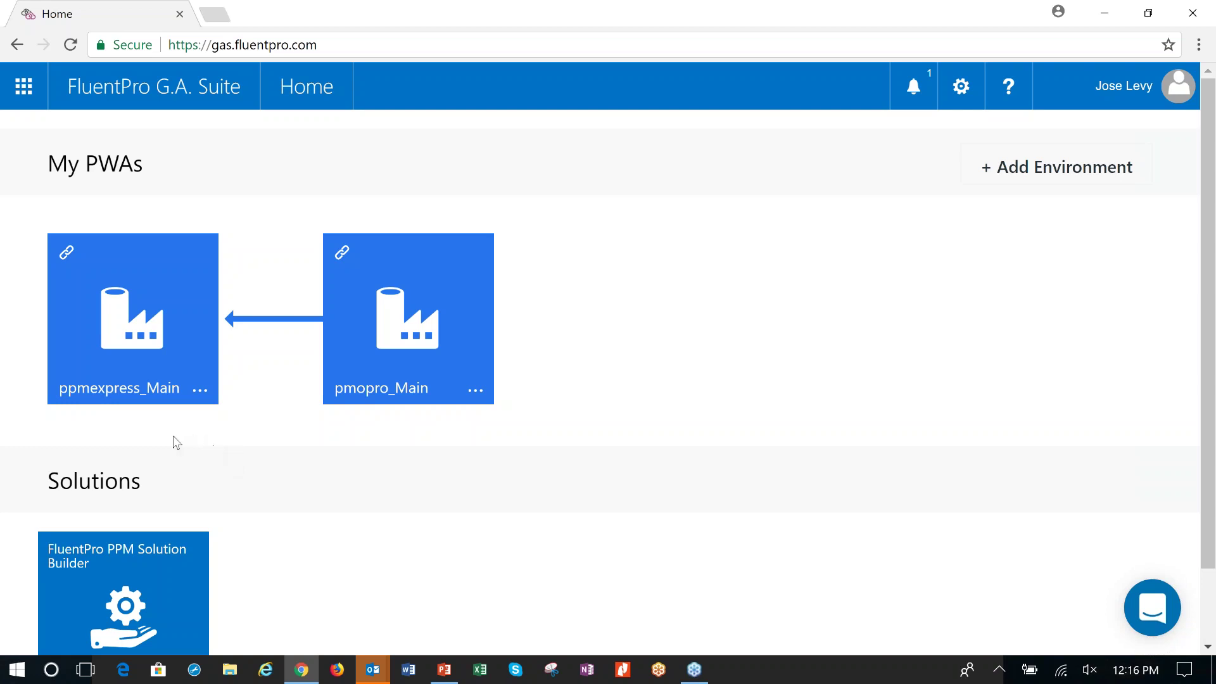
# - Open the list of existing backups for the ppmexpress_Main environment
pyautogui.click(128, 339)
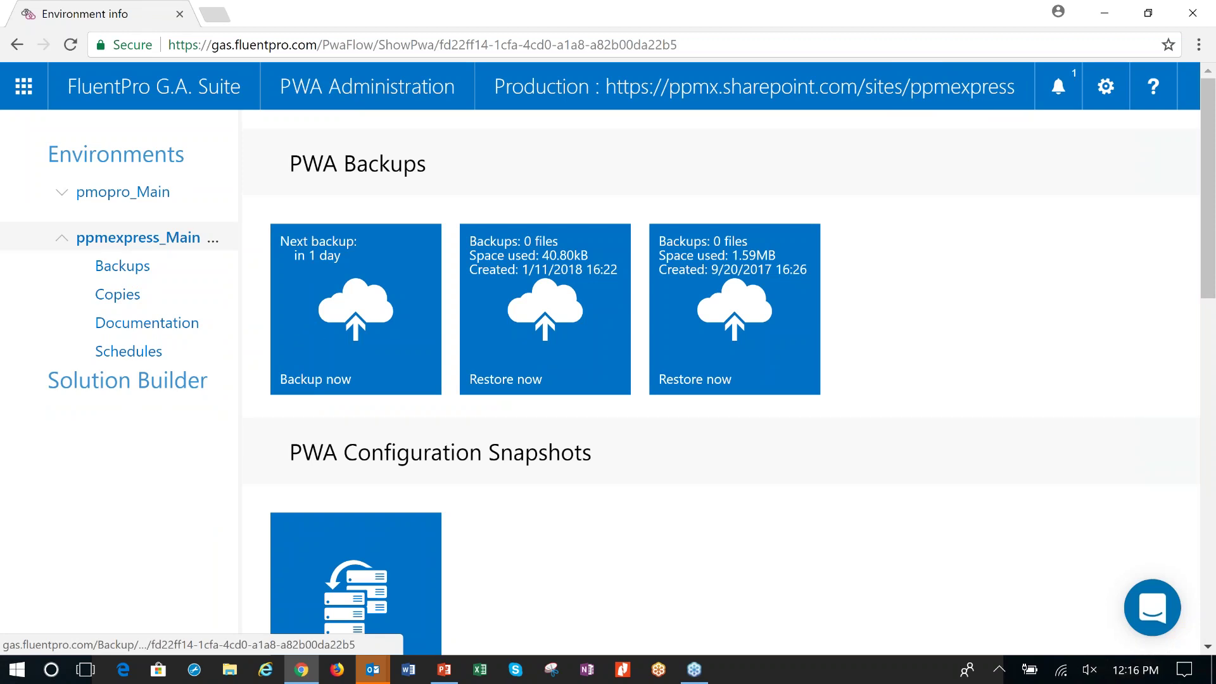
pyautogui.click(153, 89)
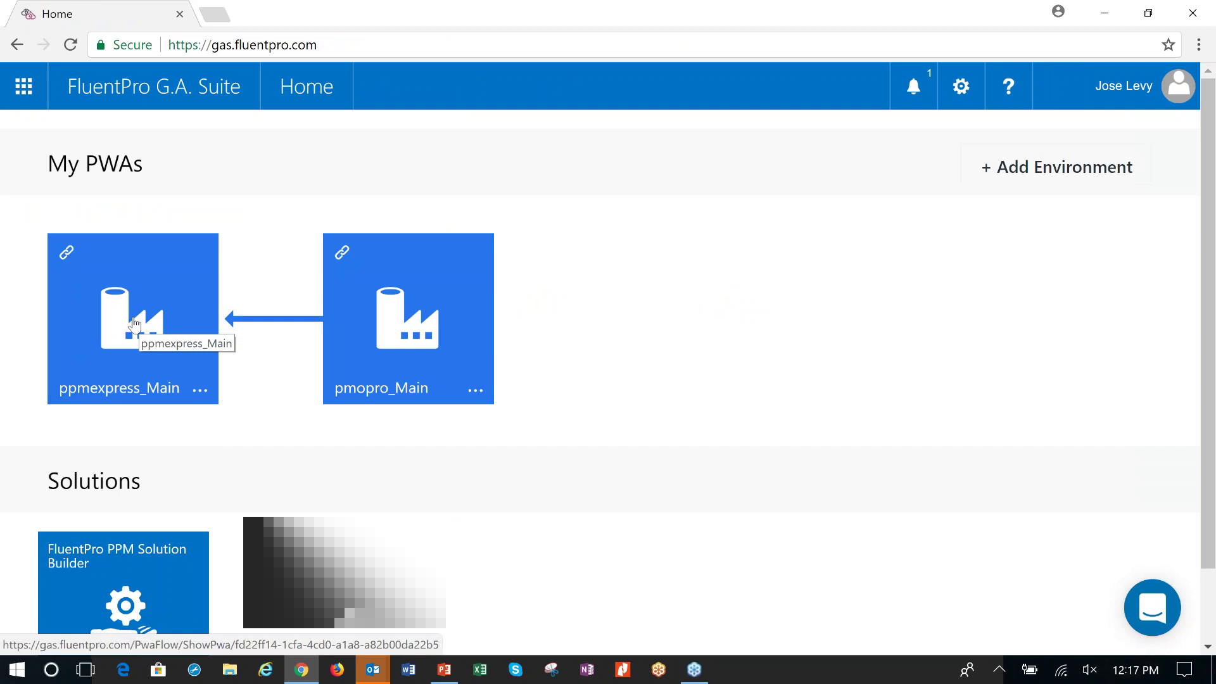
pyautogui.click(134, 325)
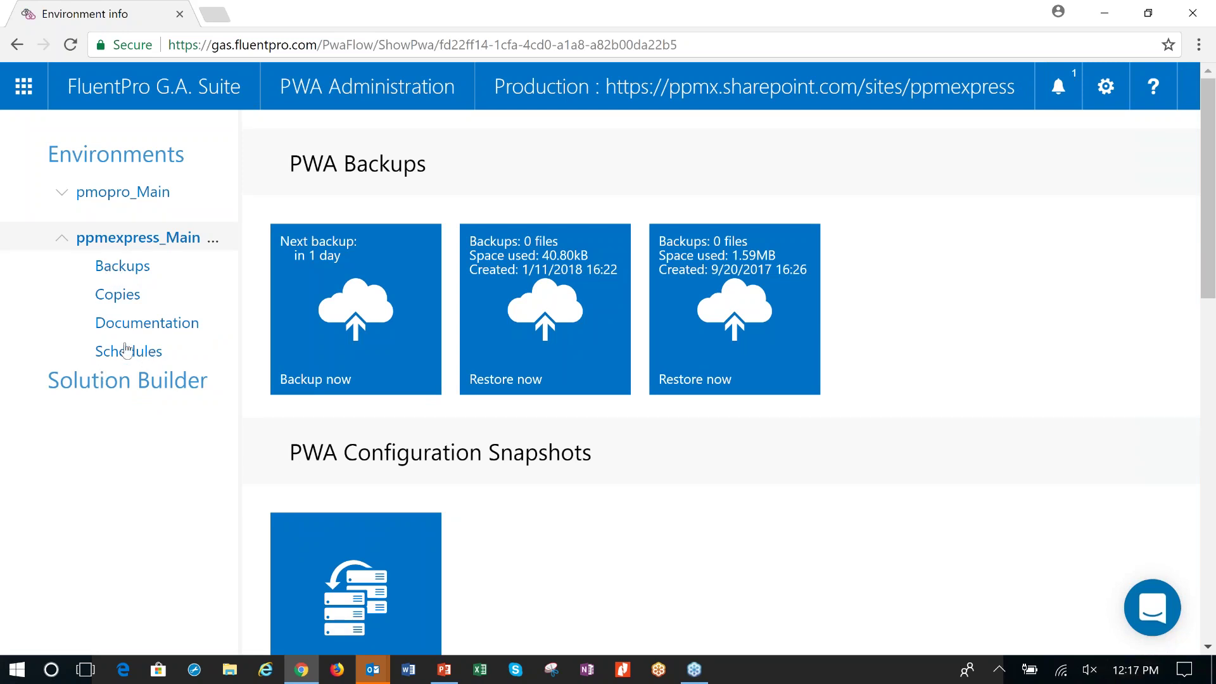
pyautogui.click(115, 269)
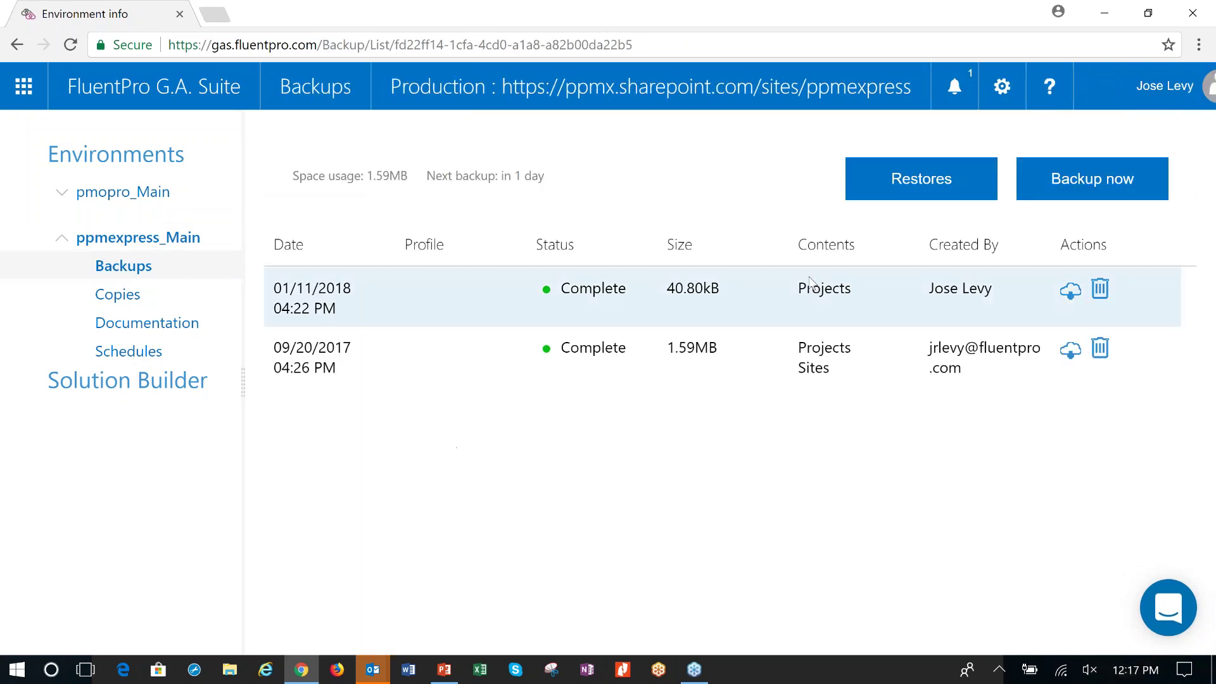
# - Examine the summary of the 01/11/2018 backup, including its project plans and restore history
pyautogui.click(354, 289)
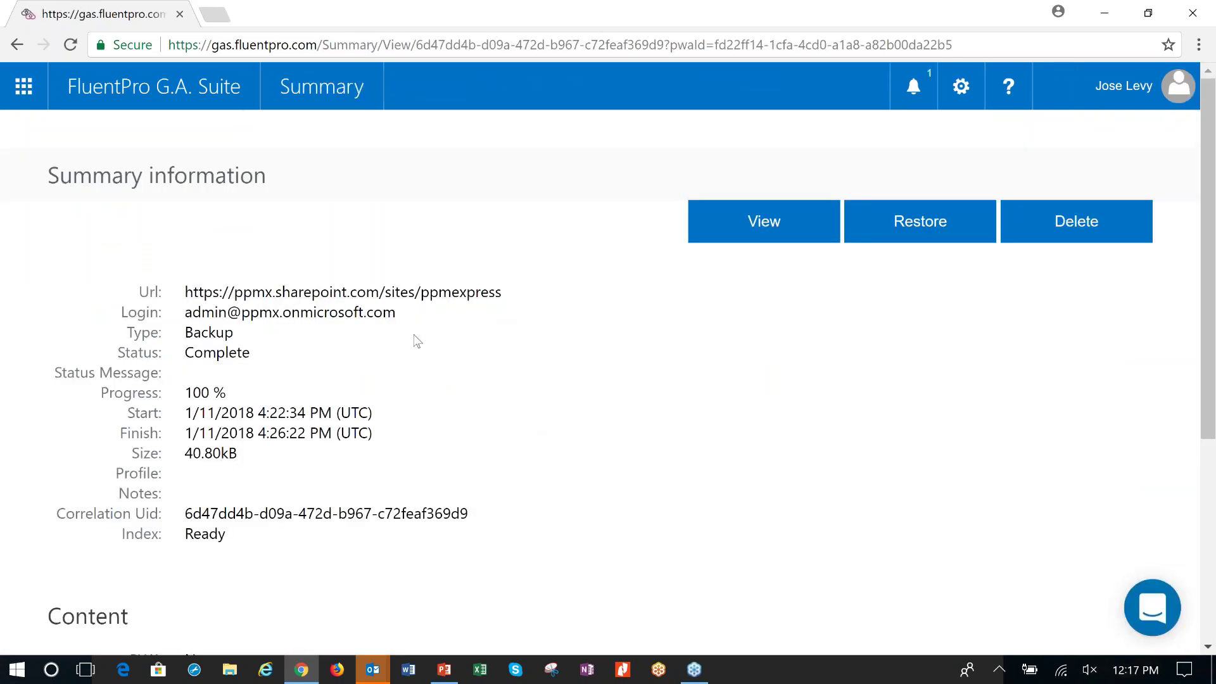
pyautogui.scroll(-5, 332, 351)
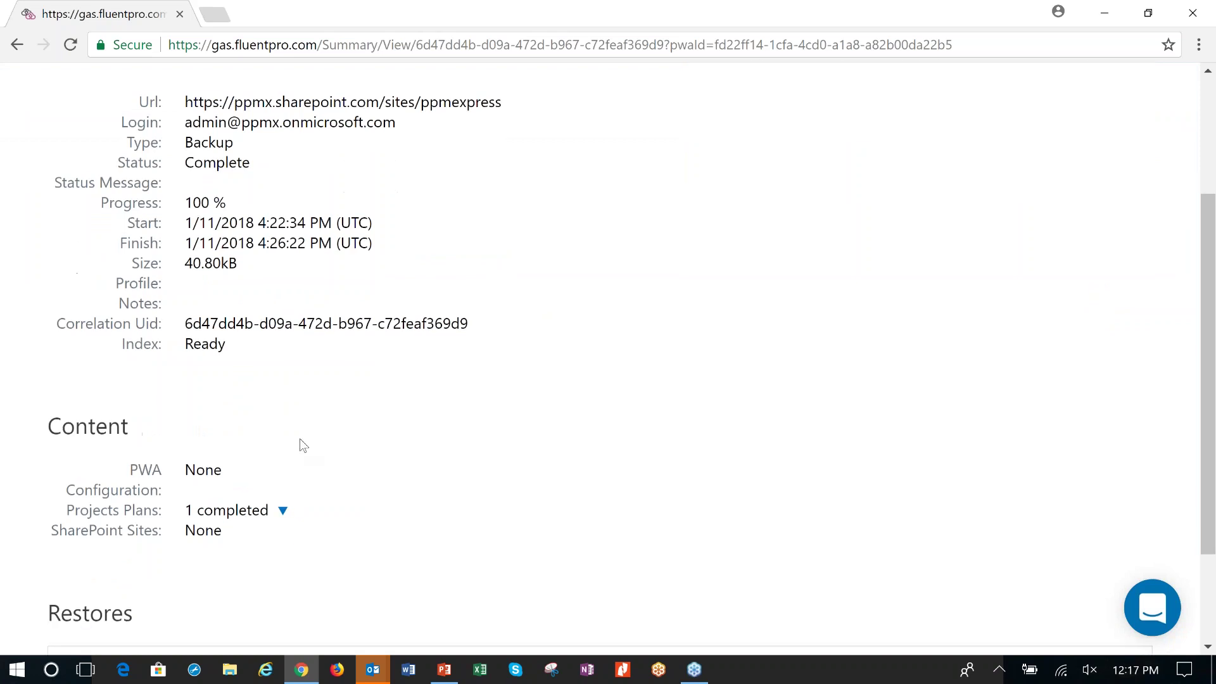
pyautogui.click(283, 416)
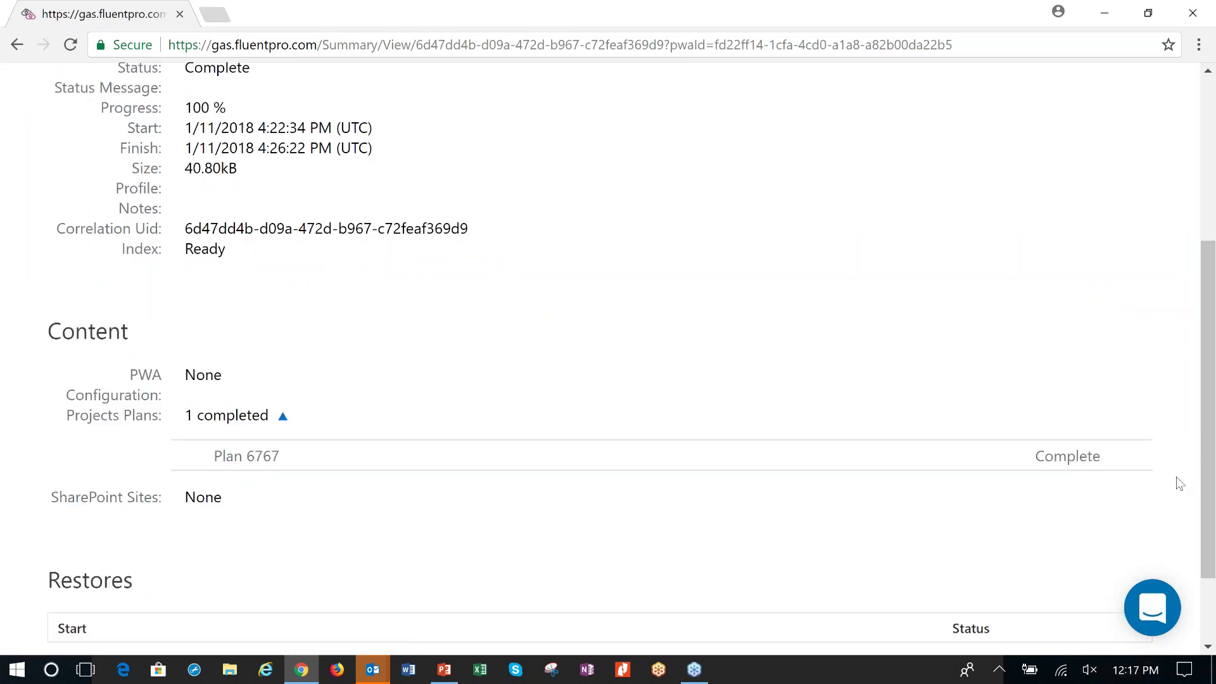
pyautogui.scroll(-2, 288, 470)
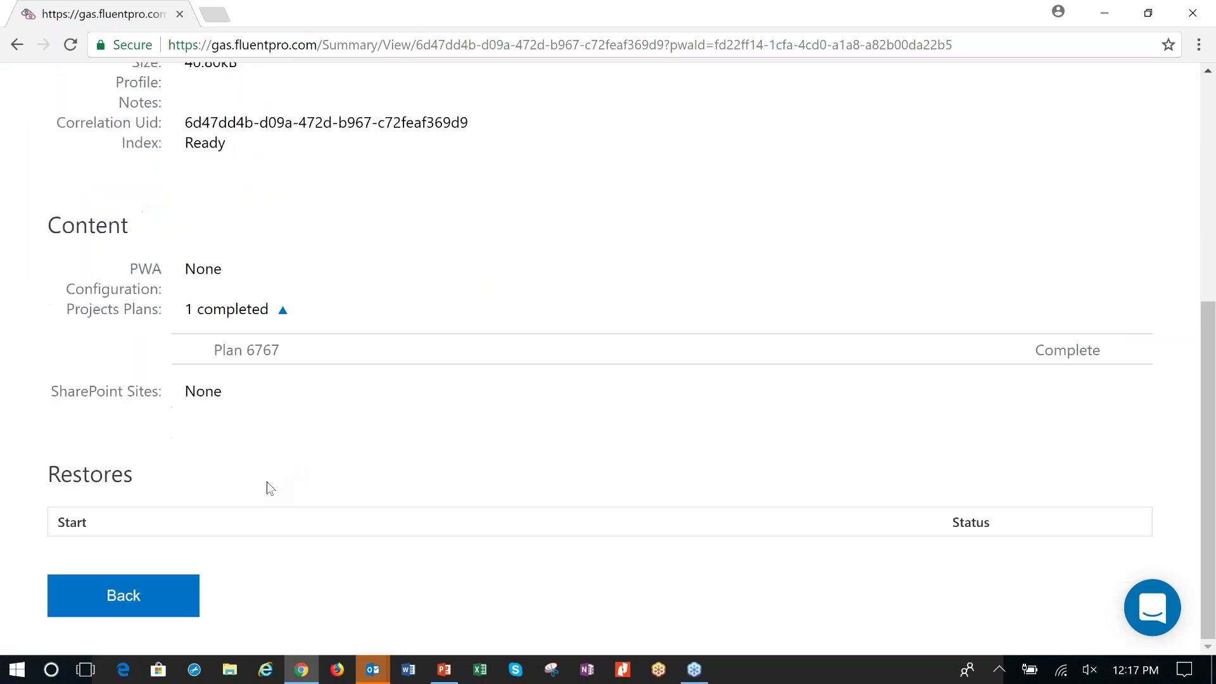
pyautogui.scroll(5, 248, 478)
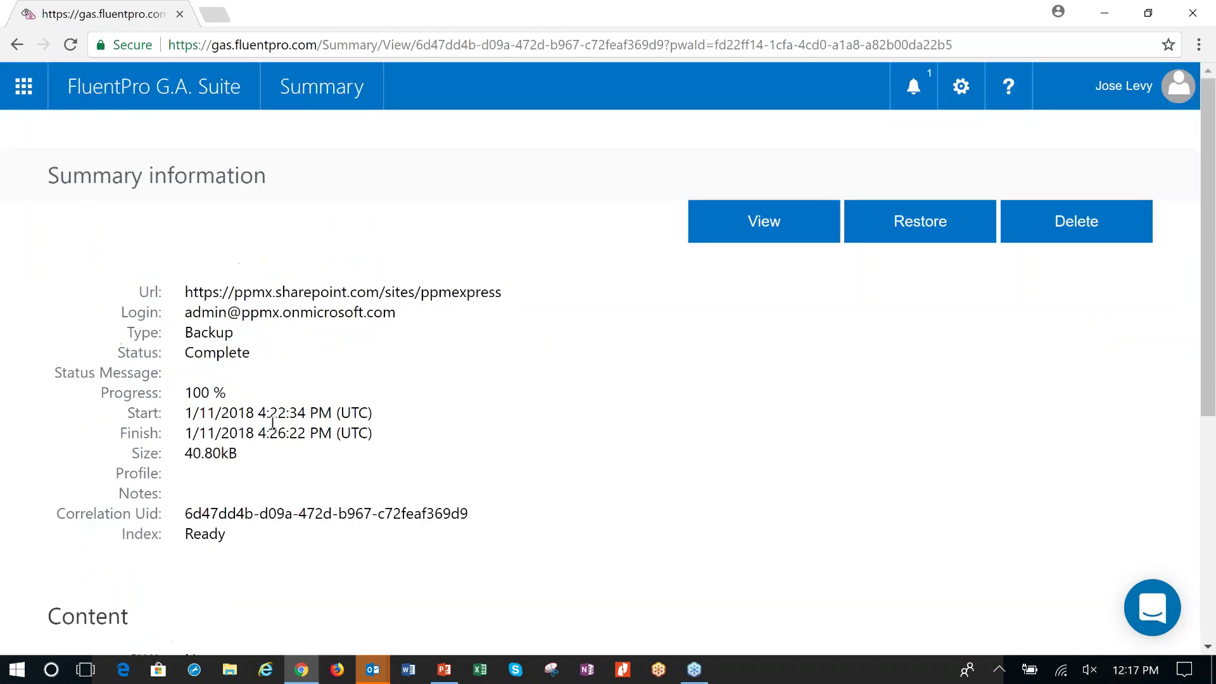
# - Begin a restore of this backup with Plan 6767 selected as its content
pyautogui.click(933, 137)
pyautogui.scroll(-6, 67, 541)
pyautogui.click(104, 464)
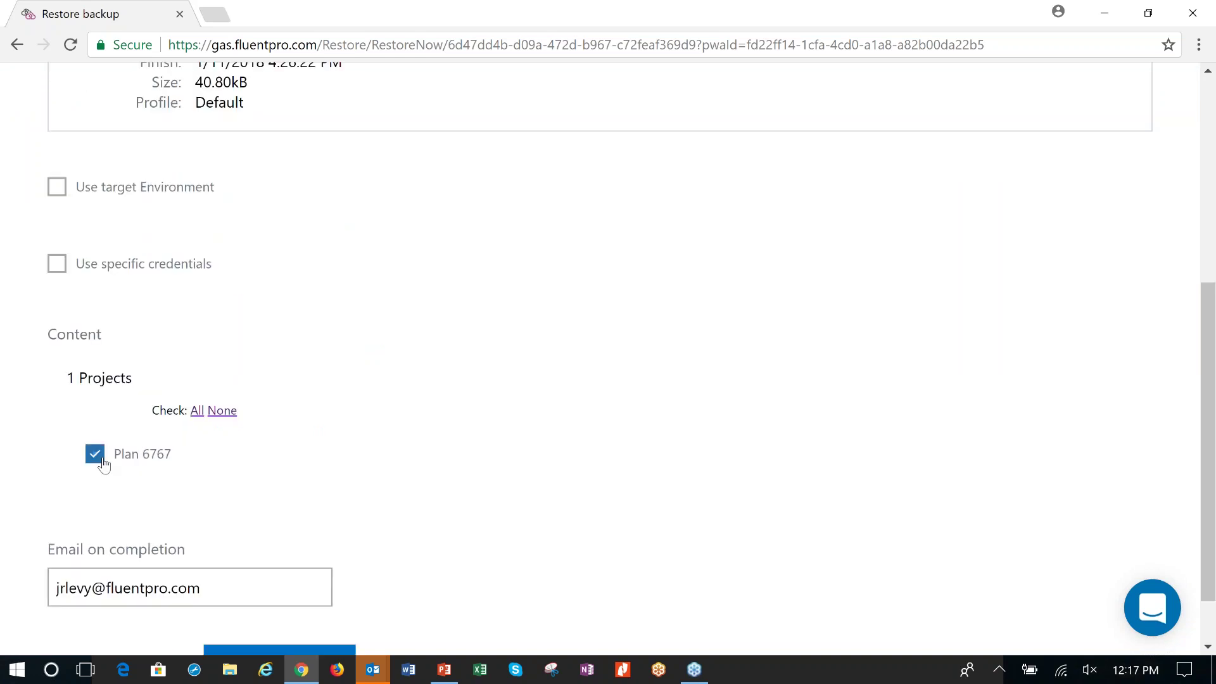
# - Enable the use of a target environment for the restore and check the available environment choices
pyautogui.scroll(3, 376, 425)
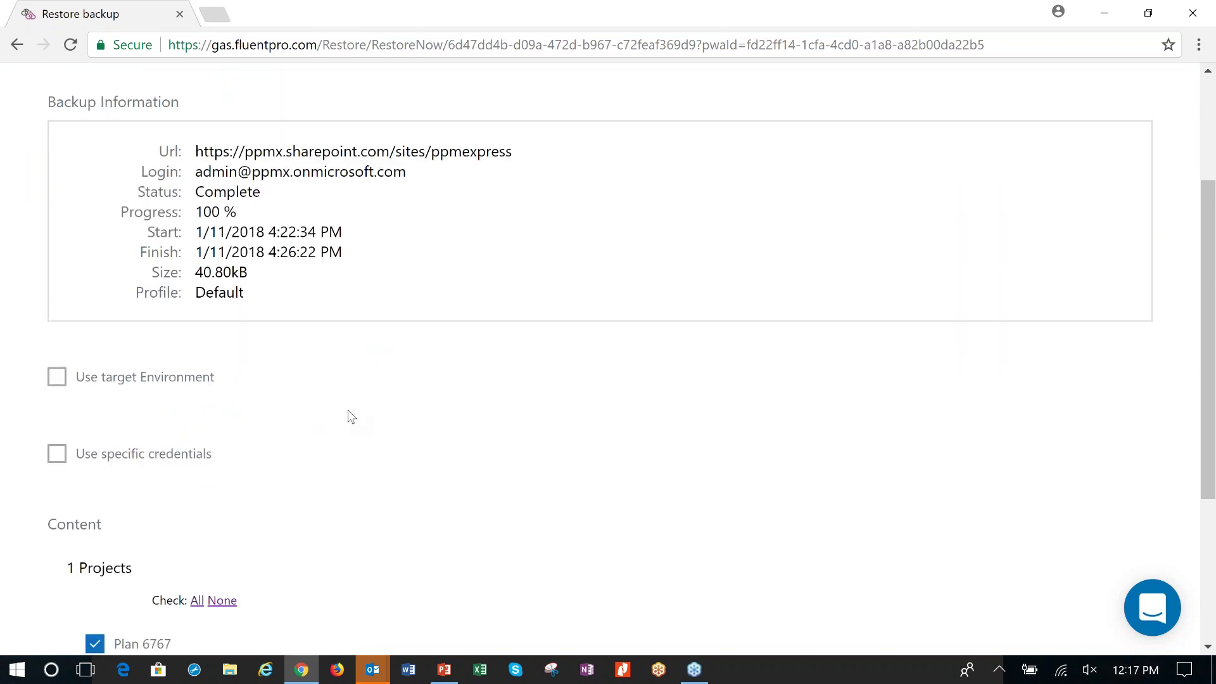
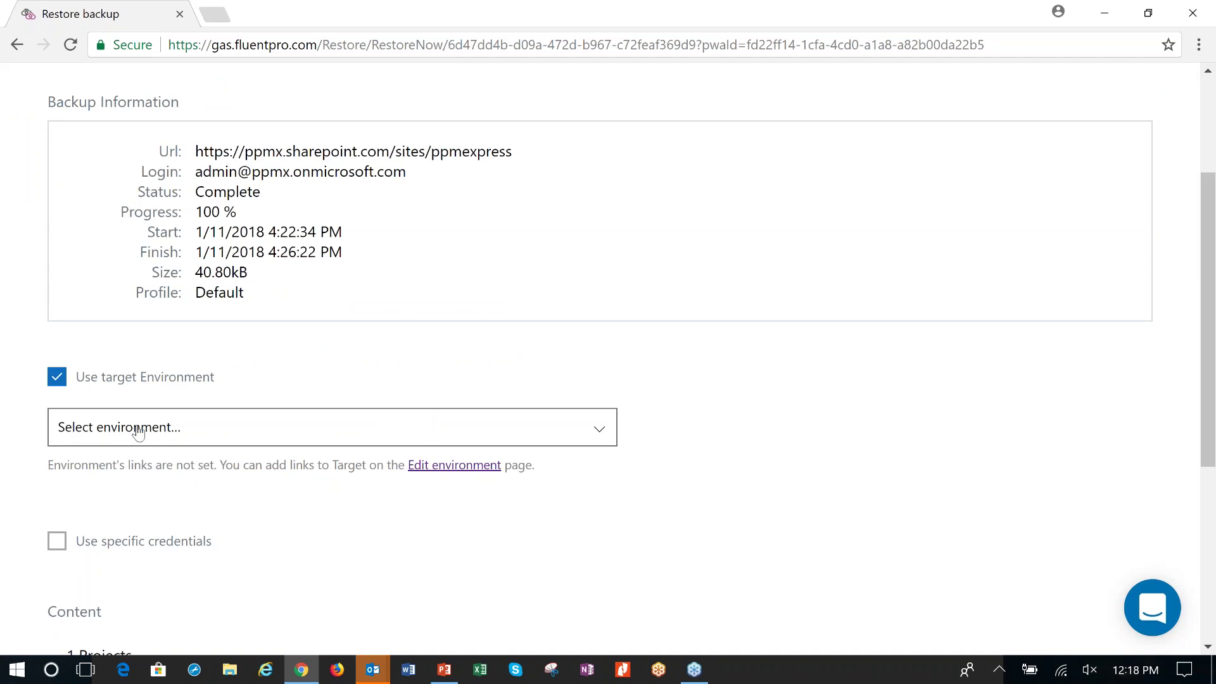
pyautogui.click(602, 434)
pyautogui.tripleClick(628, 472)
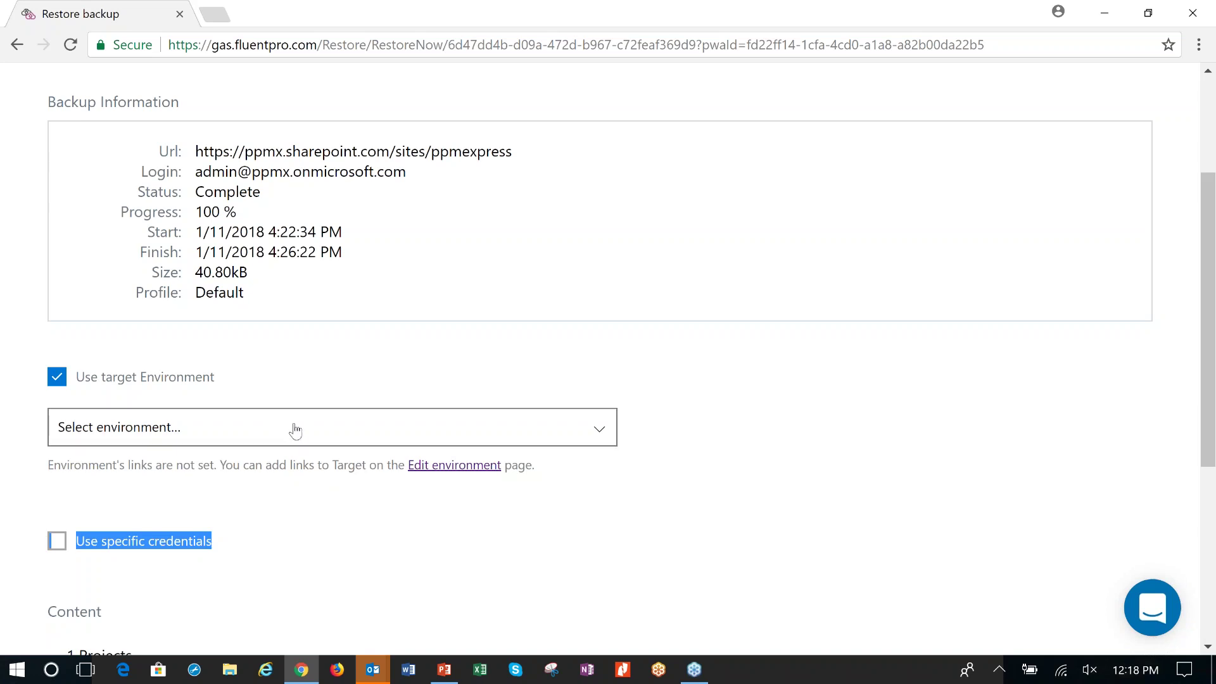
pyautogui.scroll(1, 310, 431)
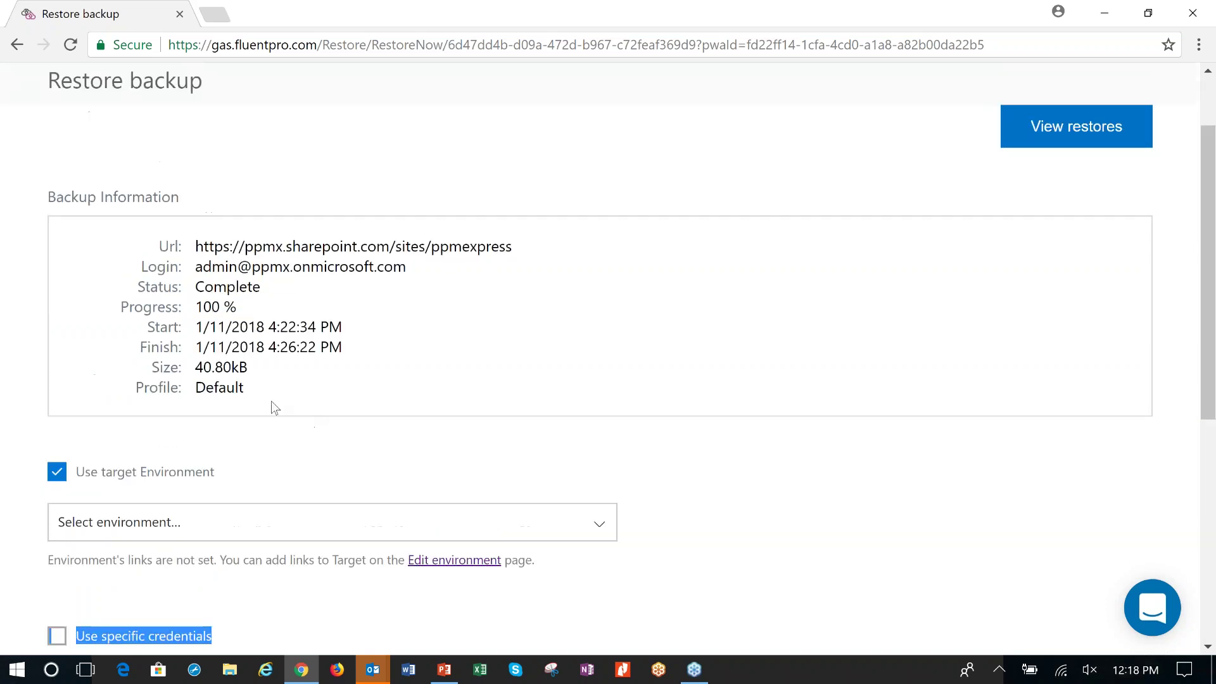
# - Review the restore settings, switch to Outlook to read the backup completion email, and close the message
pyautogui.scroll(-1, 298, 284)
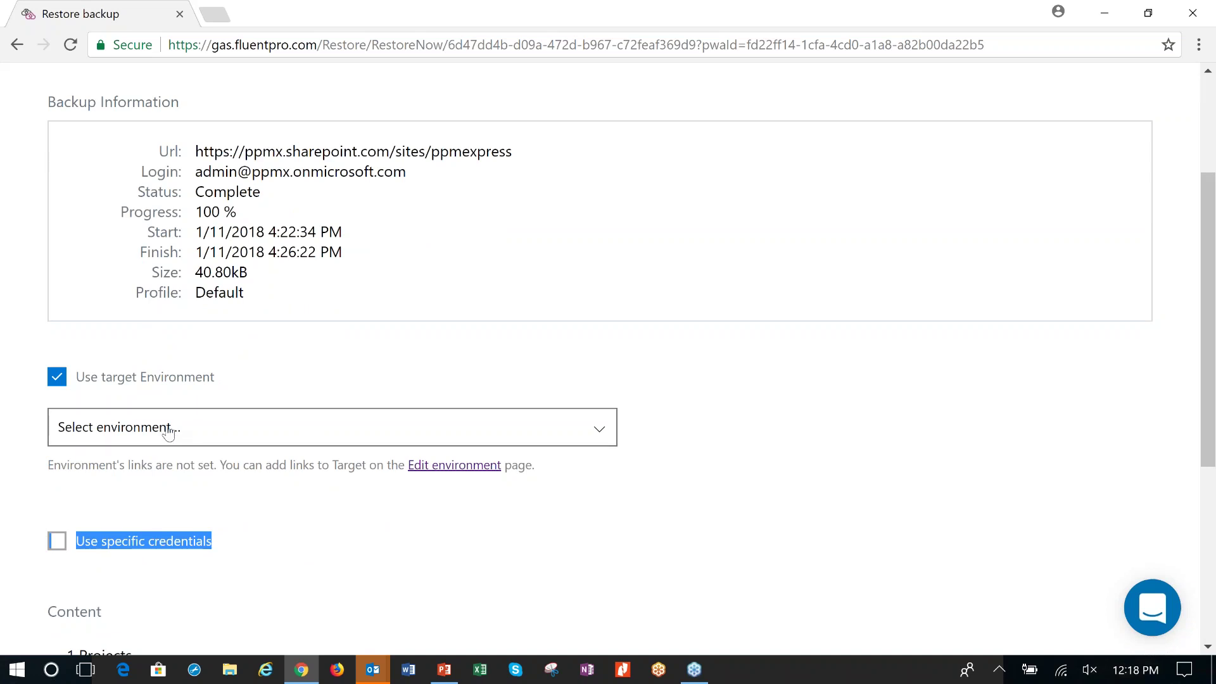
pyautogui.scroll(-4, 306, 519)
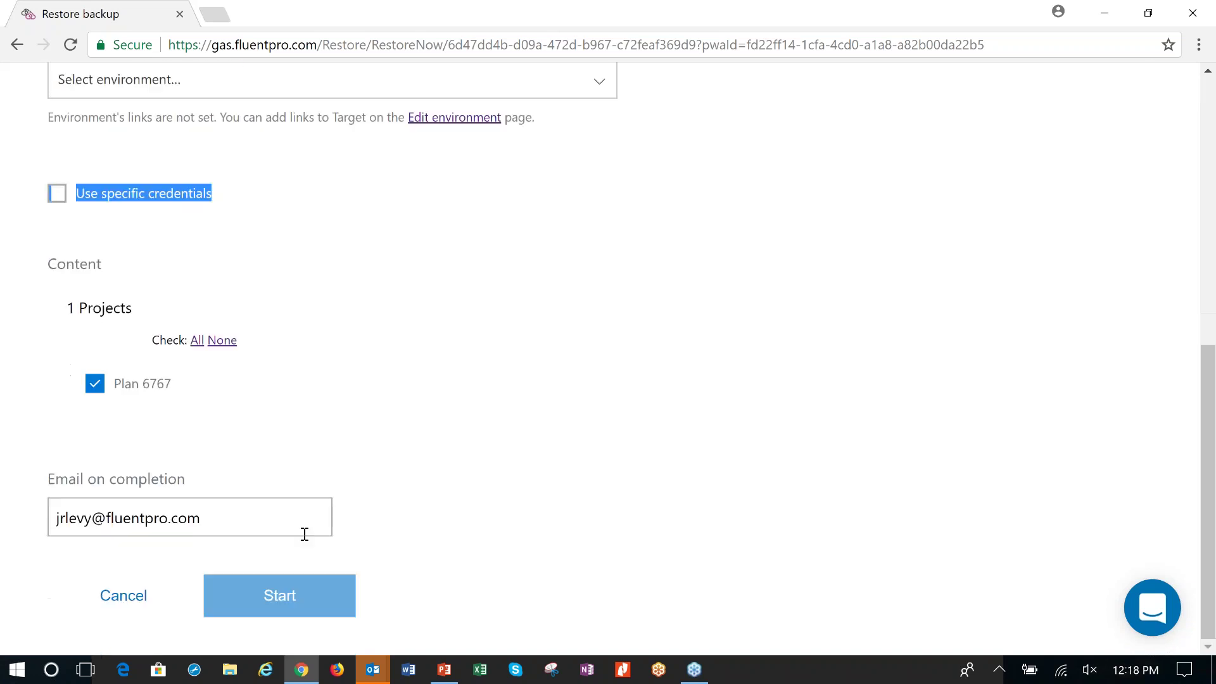
pyautogui.scroll(5, 291, 454)
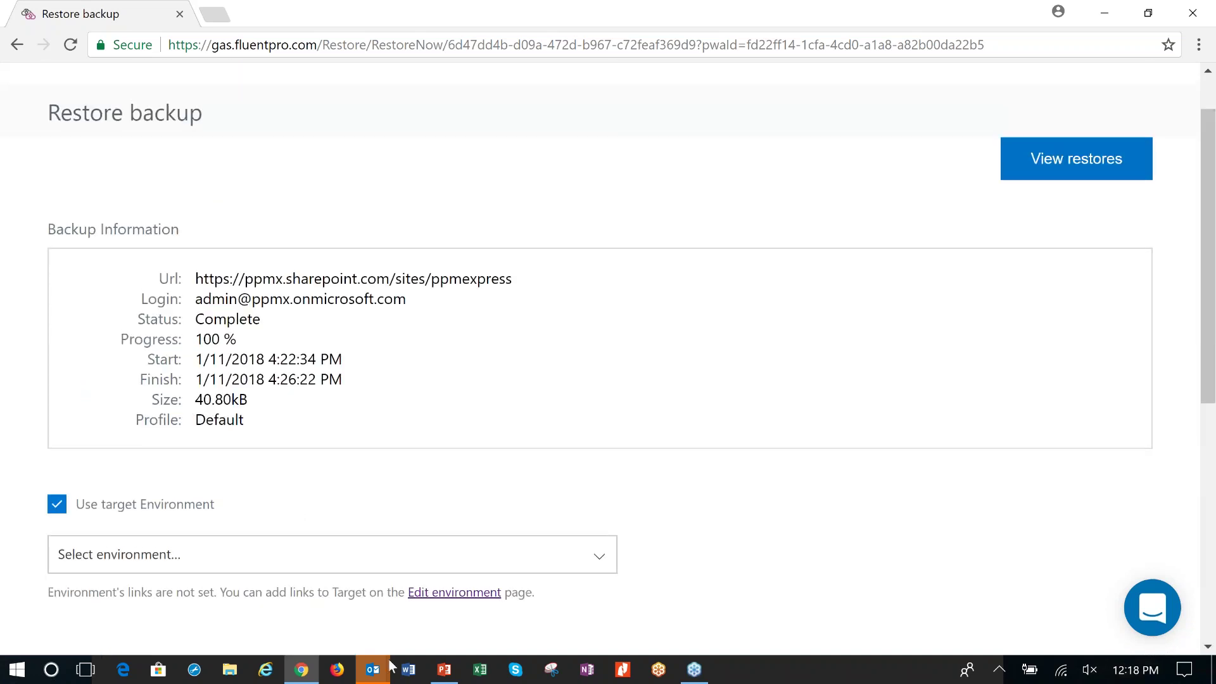
pyautogui.moveTo(378, 675)
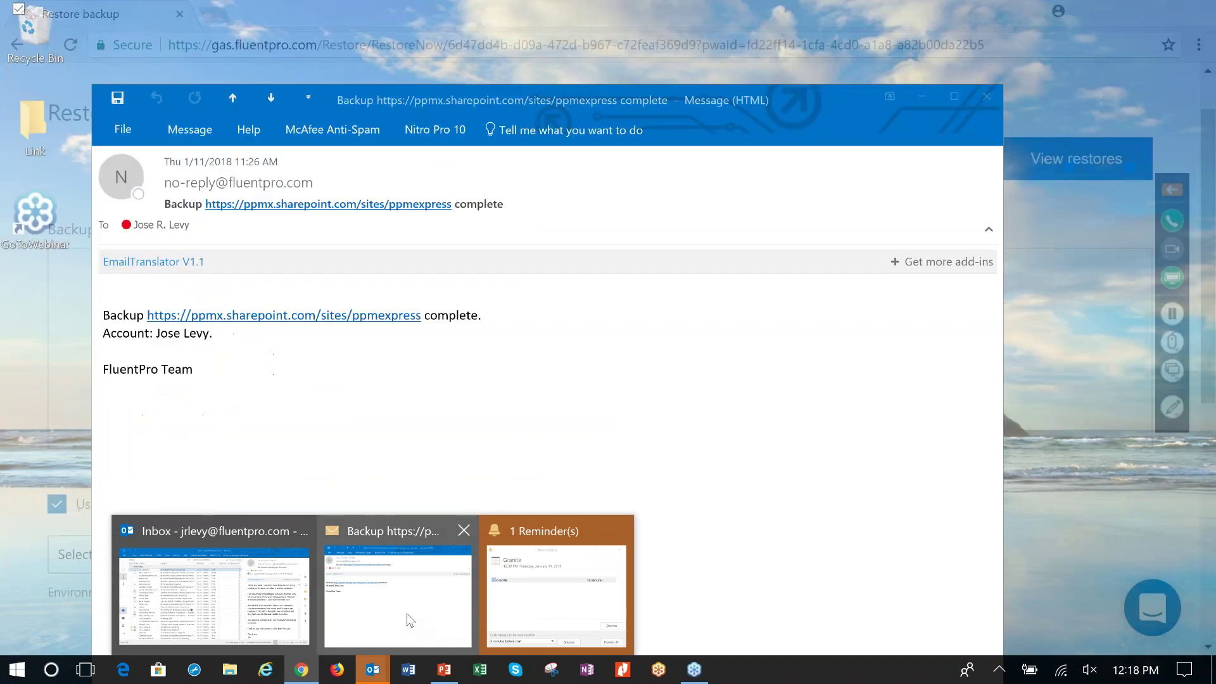
pyautogui.click(409, 625)
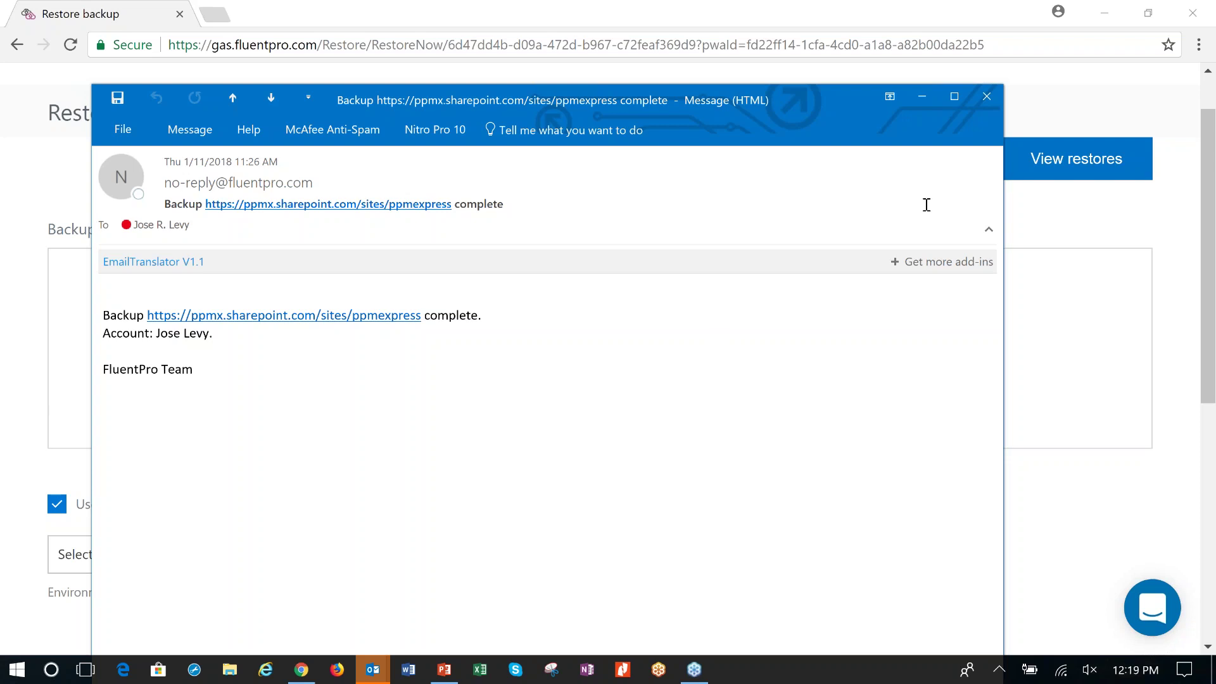
pyautogui.click(987, 96)
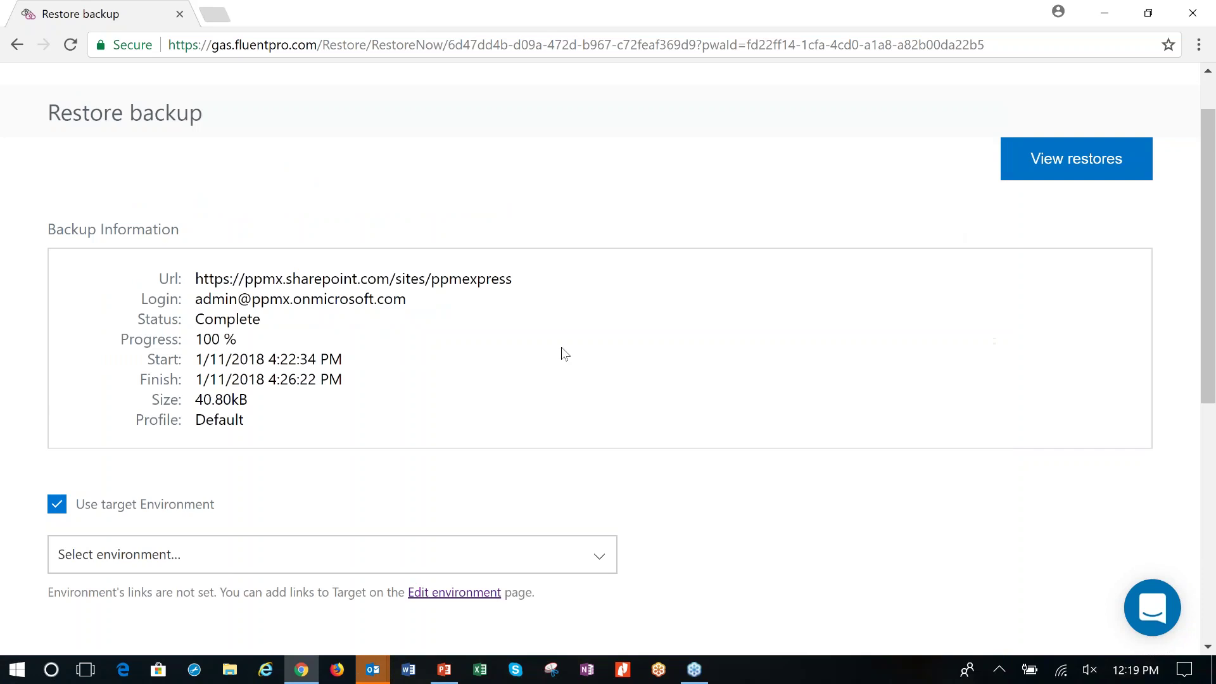
# - Check the remaining restore options, leave the restore unstarted, and open the environment's list of restores
pyautogui.scroll(-6, 533, 354)
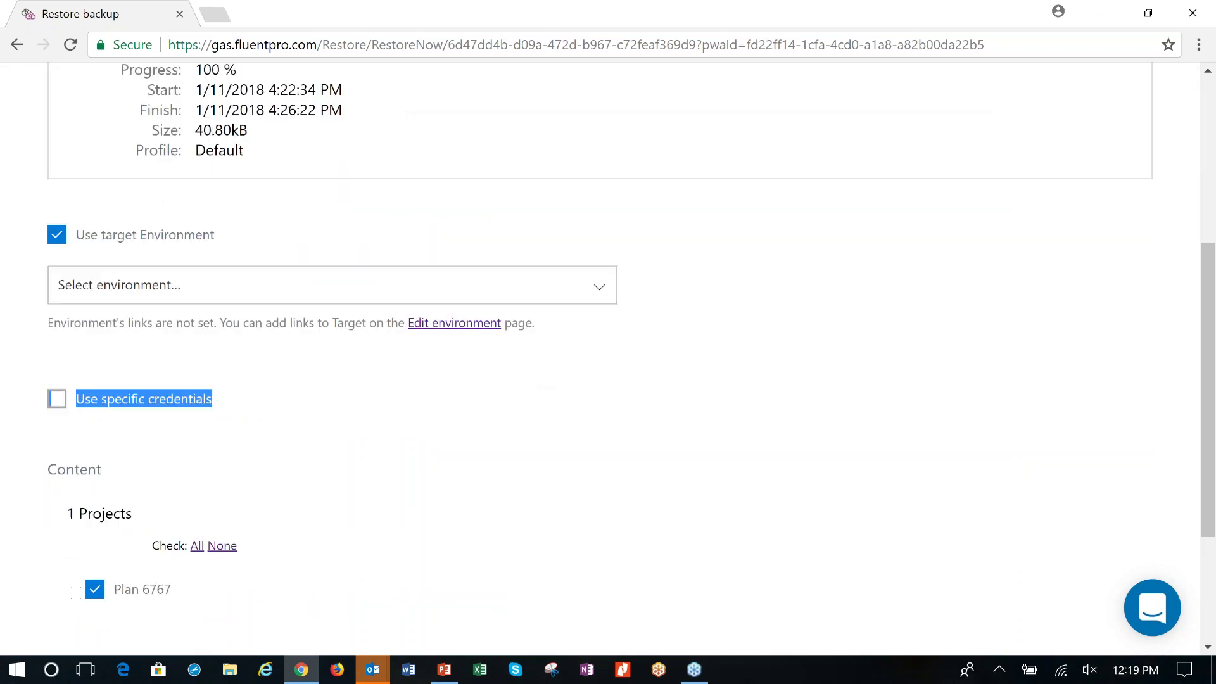
pyautogui.scroll(-2, 458, 451)
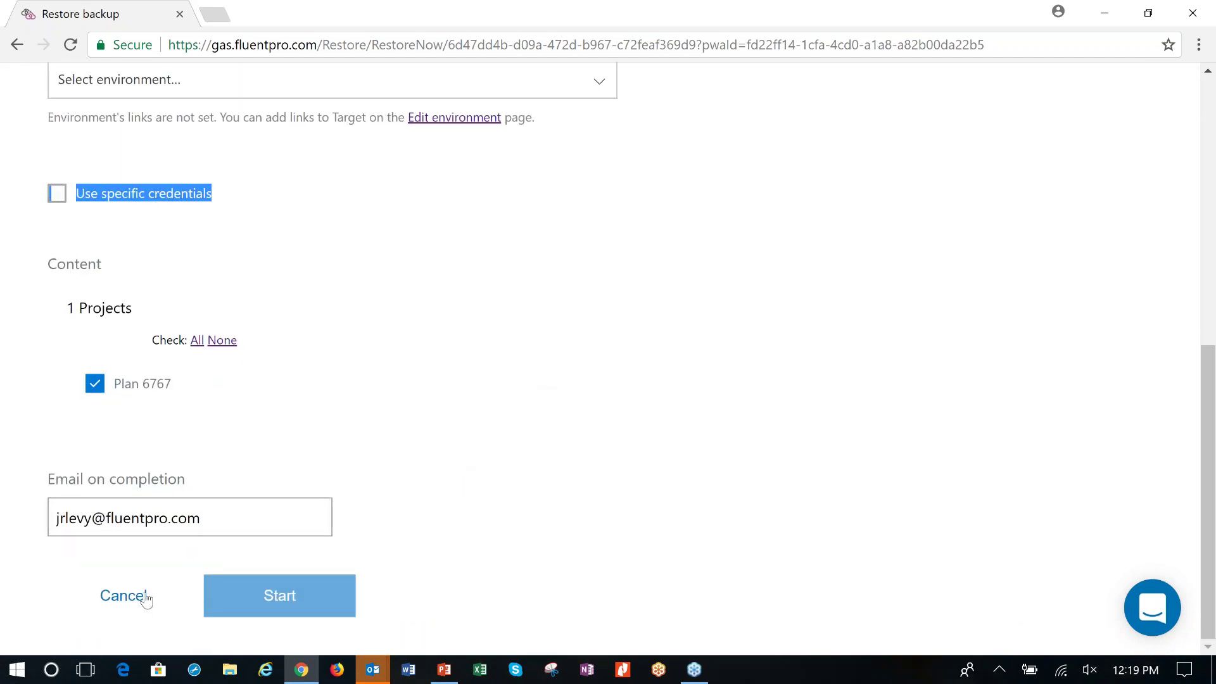
pyautogui.scroll(8, 716, 404)
pyautogui.click(1053, 163)
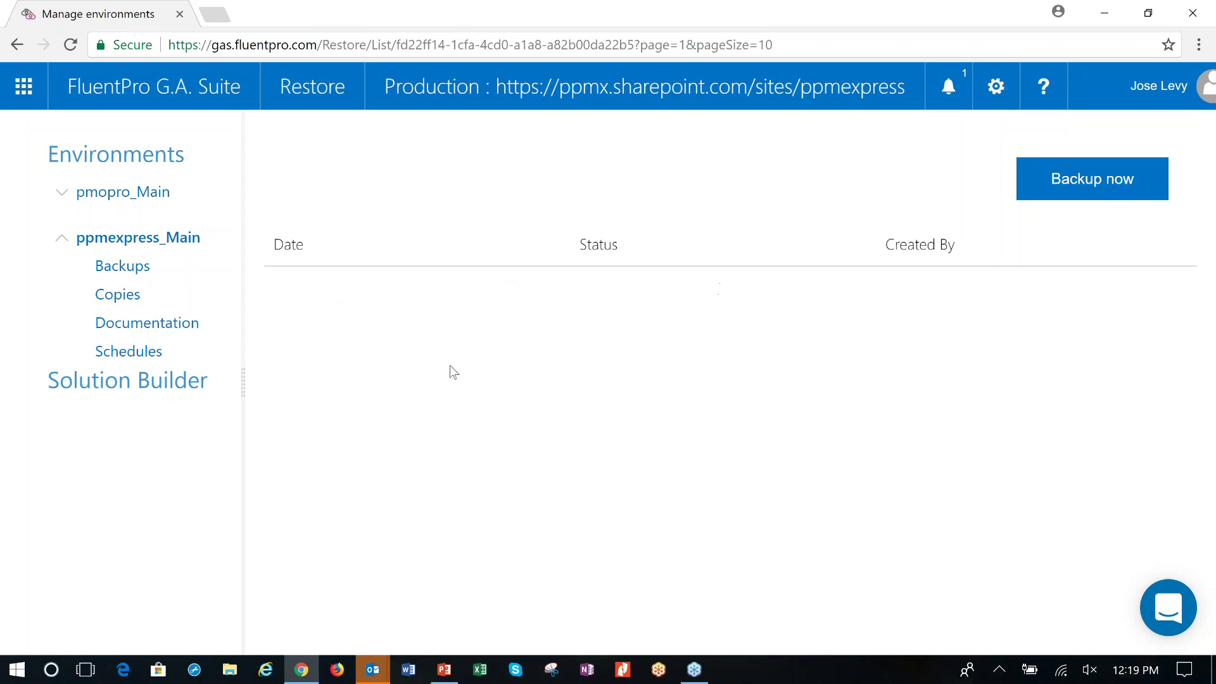
# - Return to the home page and check the actions available for the ppmexpress_Main environment
pyautogui.click(145, 94)
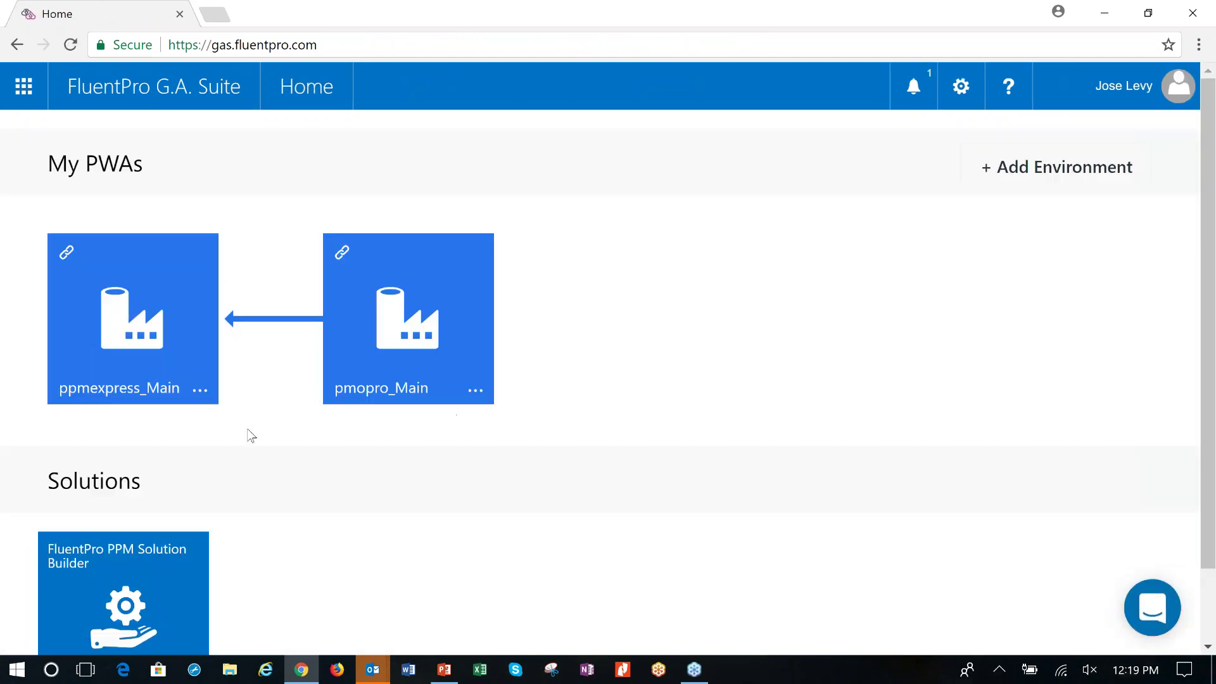
pyautogui.click(199, 390)
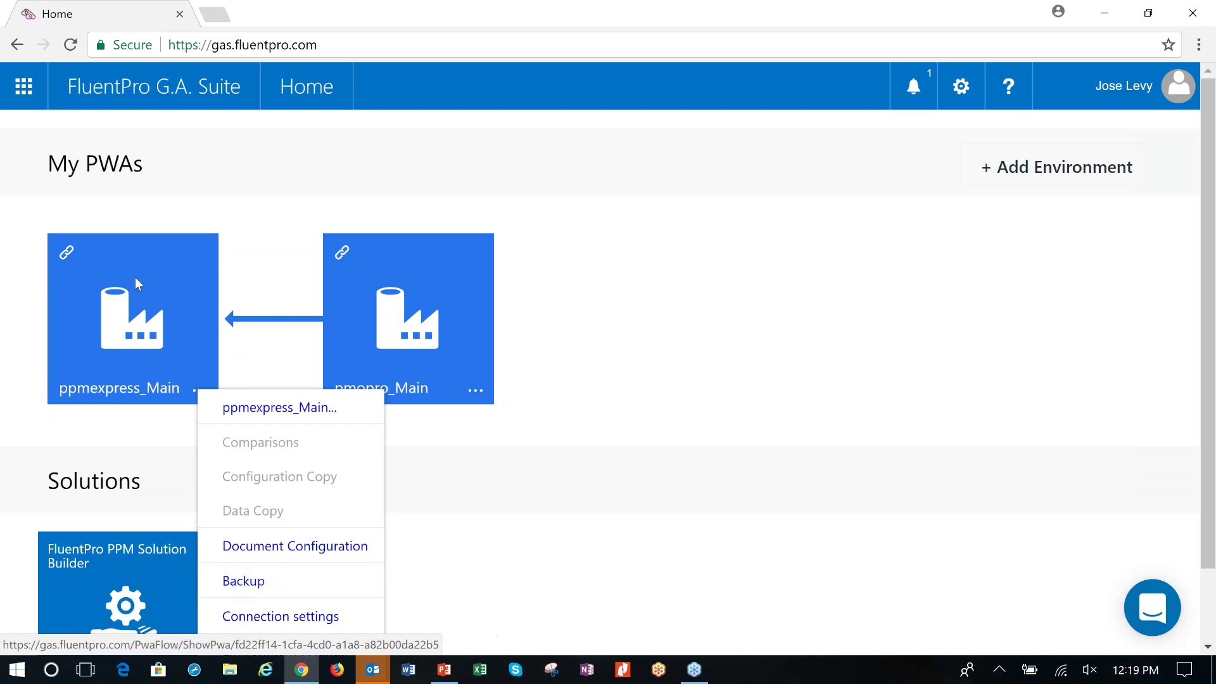
pyautogui.click(258, 204)
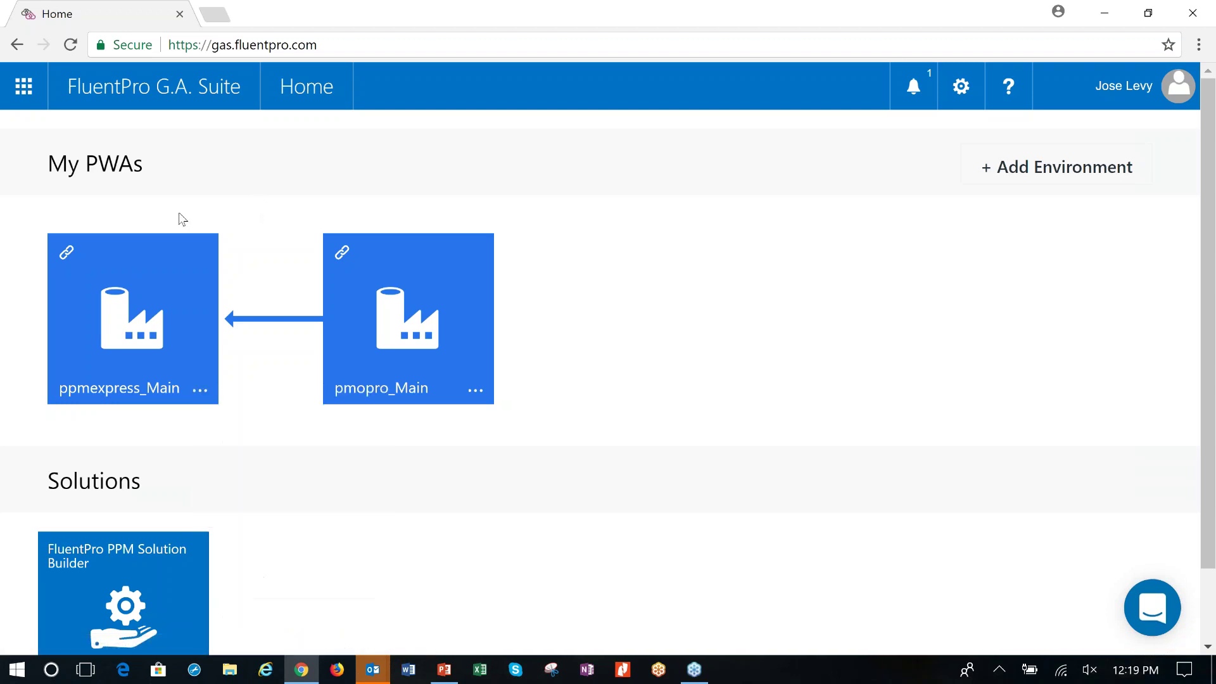
# - Open the ppmexpress_Main environment's schedules and bring up the PM Request 011118 profile for editing
pyautogui.click(133, 329)
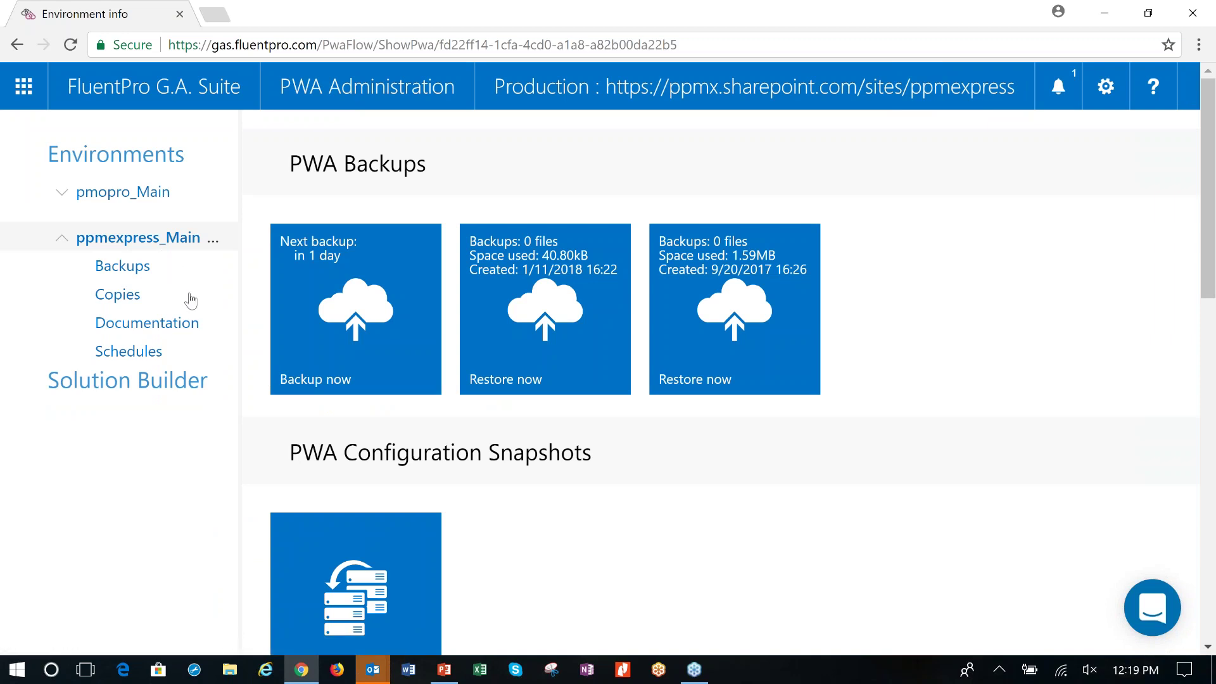
pyautogui.click(130, 352)
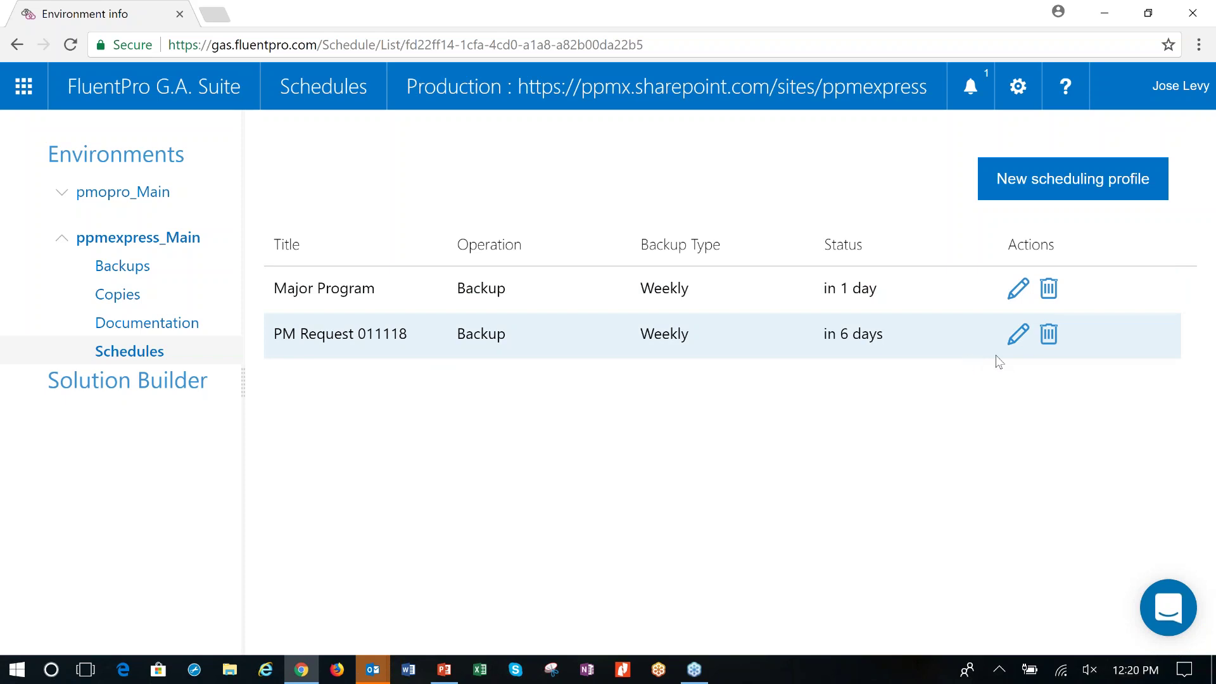
pyautogui.click(1017, 342)
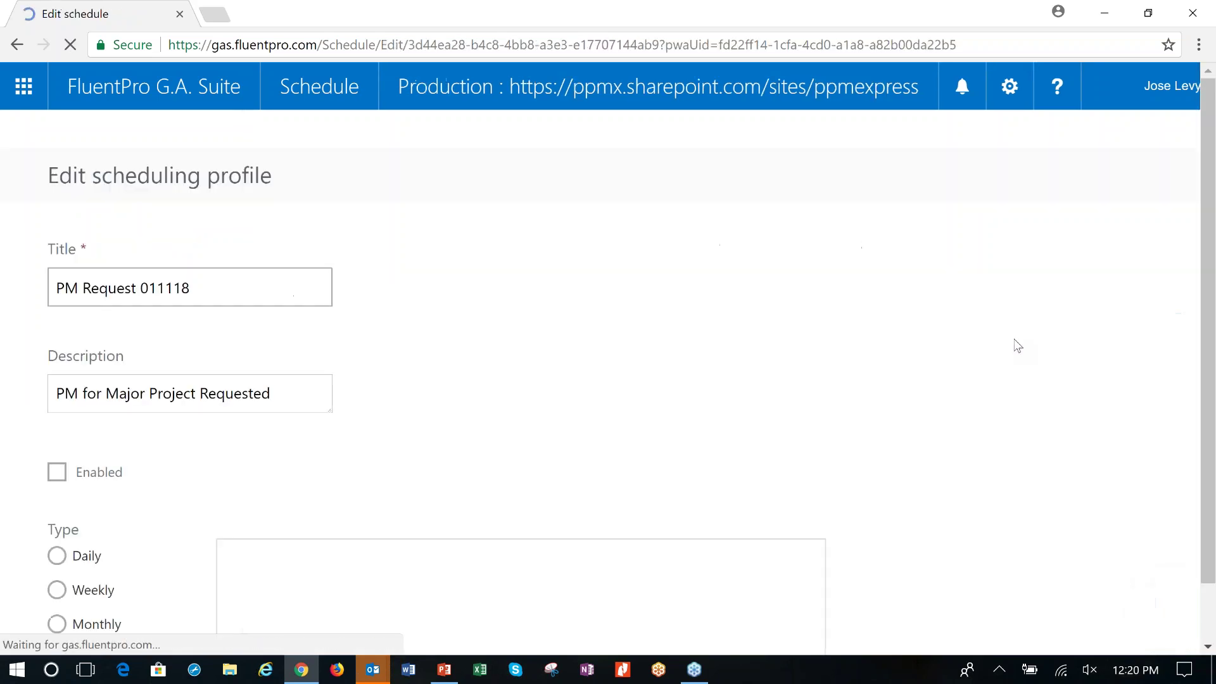
# - Examine the profile's title, description and weekly schedule settings, including the time choices for Thursday
pyautogui.scroll(-1, 600, 282)
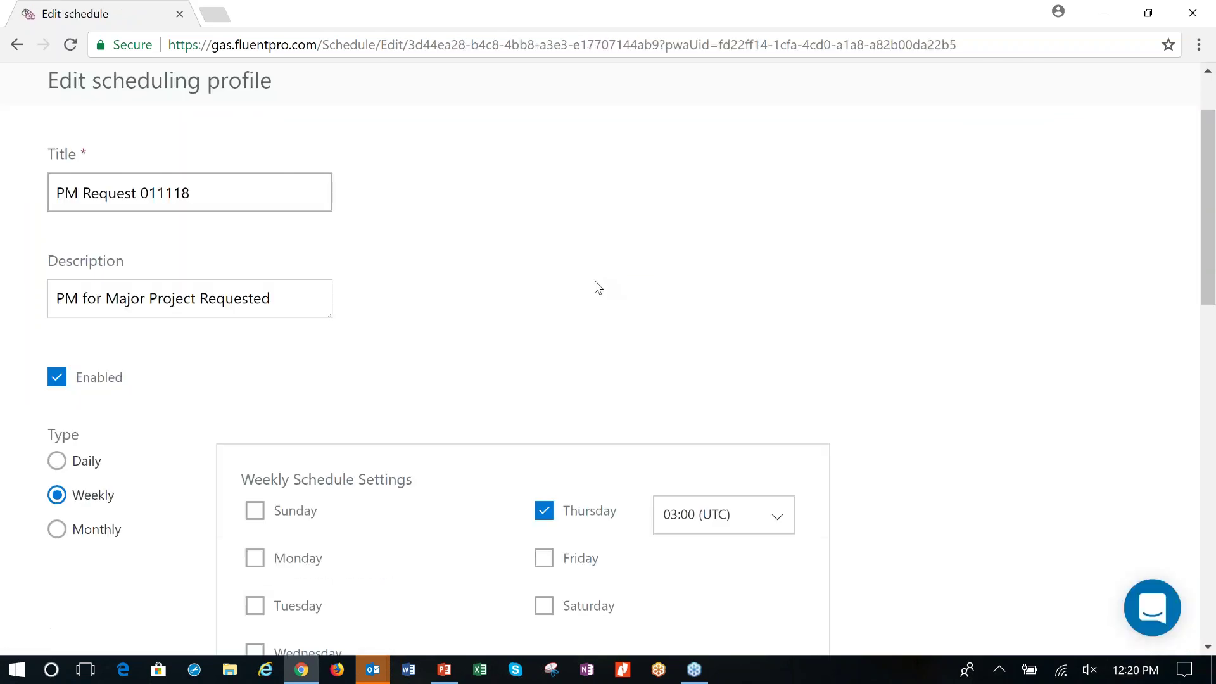
pyautogui.scroll(1, 149, 231)
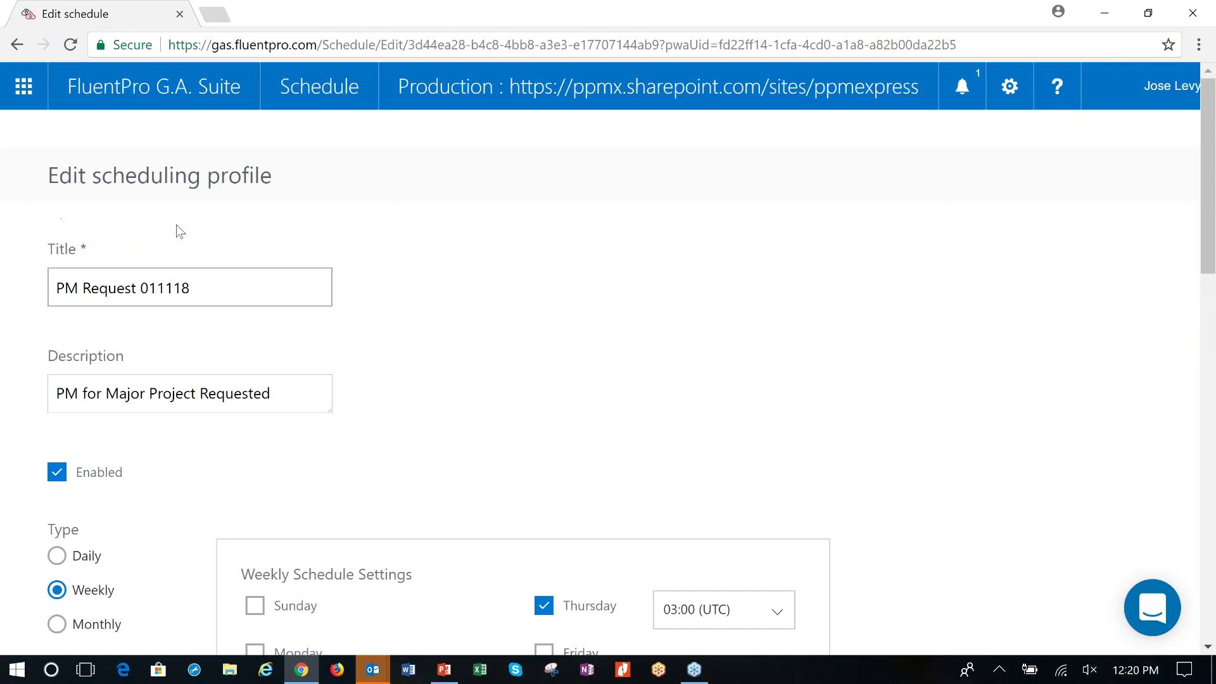
pyautogui.scroll(-1, 175, 319)
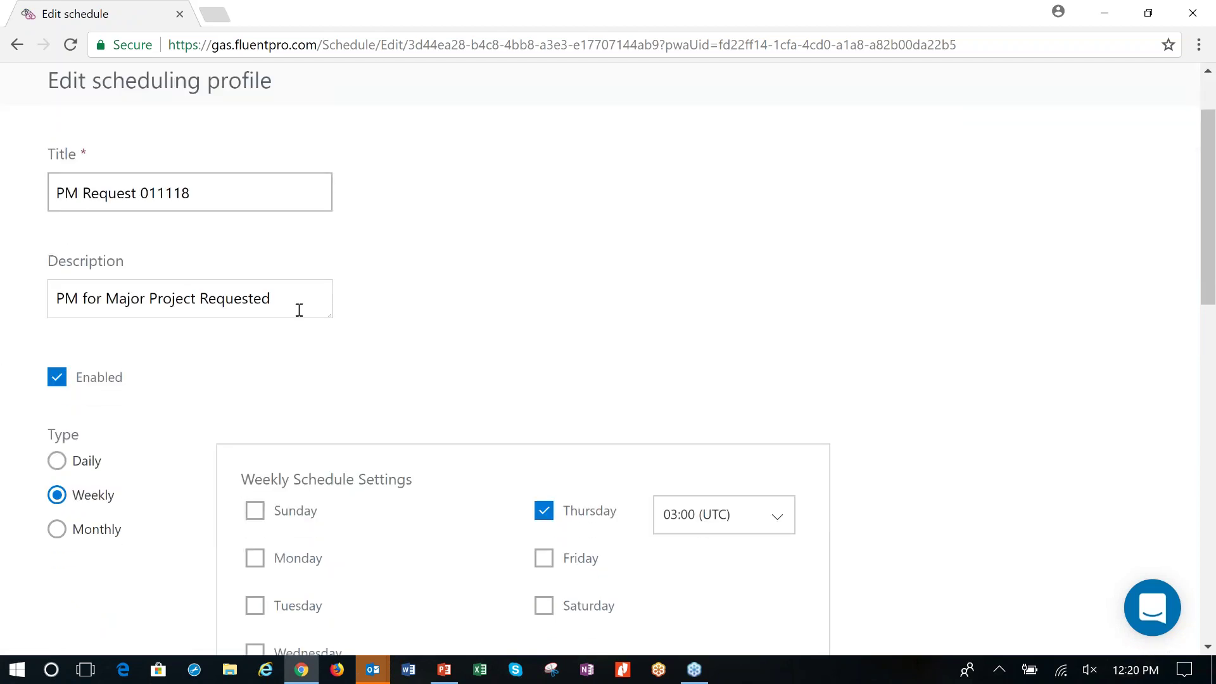
pyautogui.scroll(-2, 235, 317)
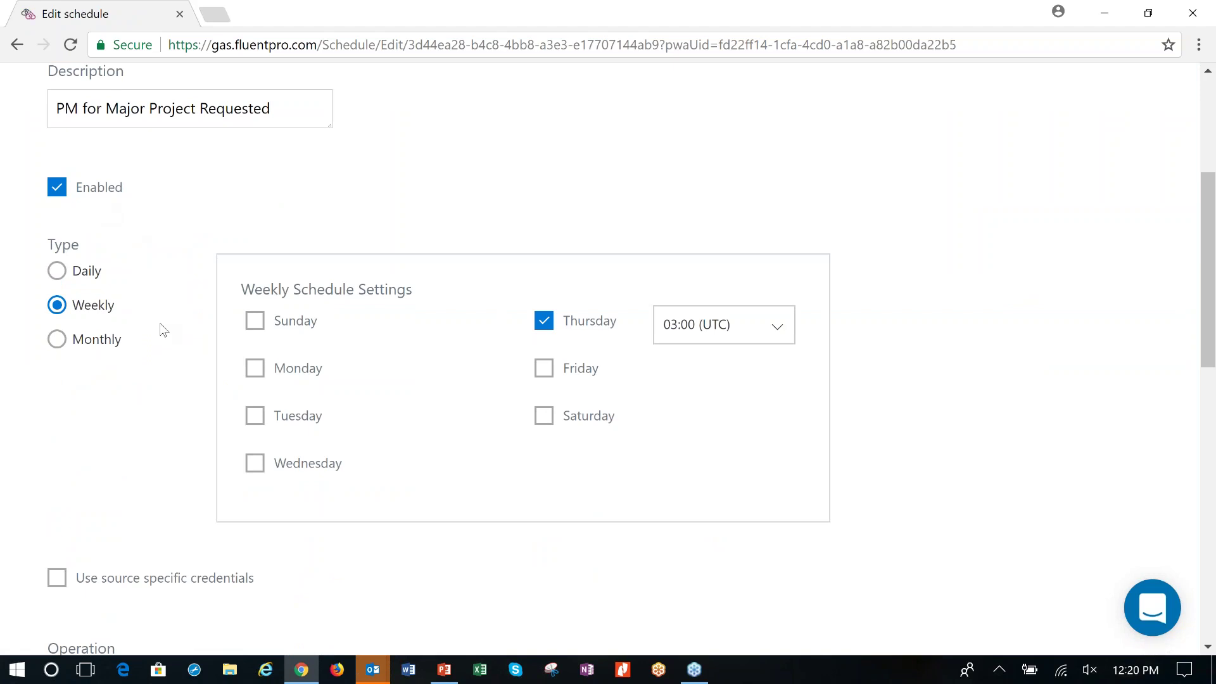
pyautogui.scroll(-1, 77, 317)
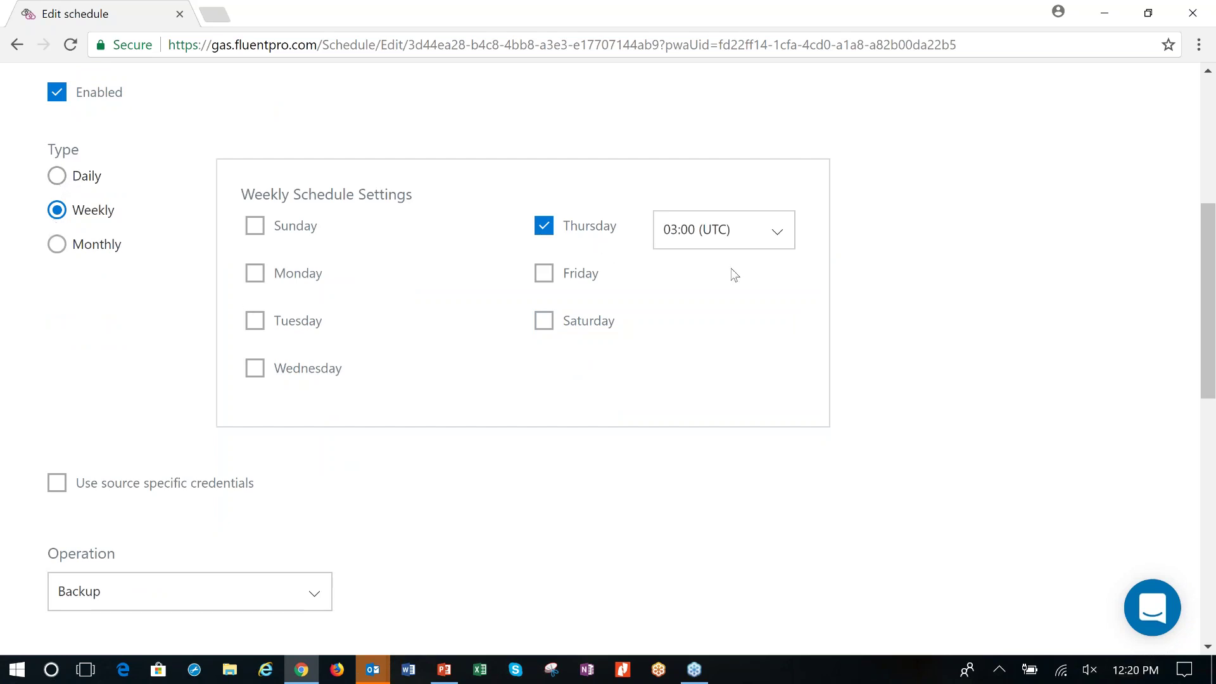
pyautogui.click(774, 233)
pyautogui.click(811, 253)
# - Check which operations can be chosen for the scheduling profile, keeping Backup
pyautogui.scroll(-5, 49, 326)
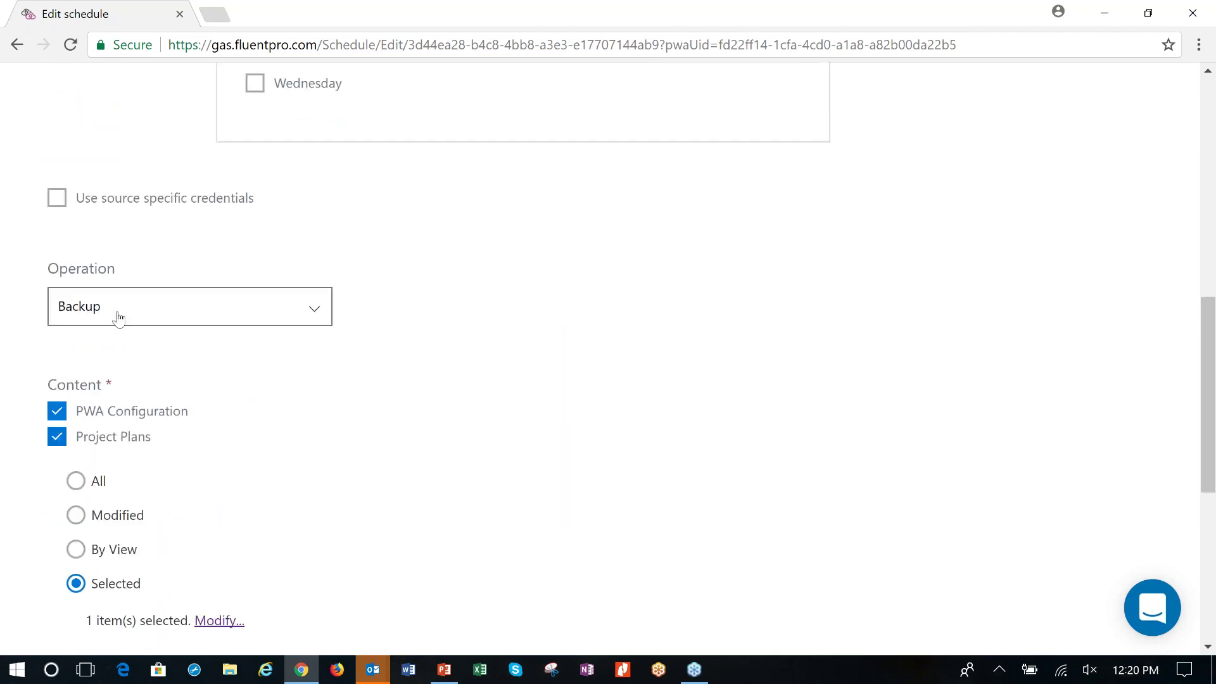
pyautogui.click(309, 316)
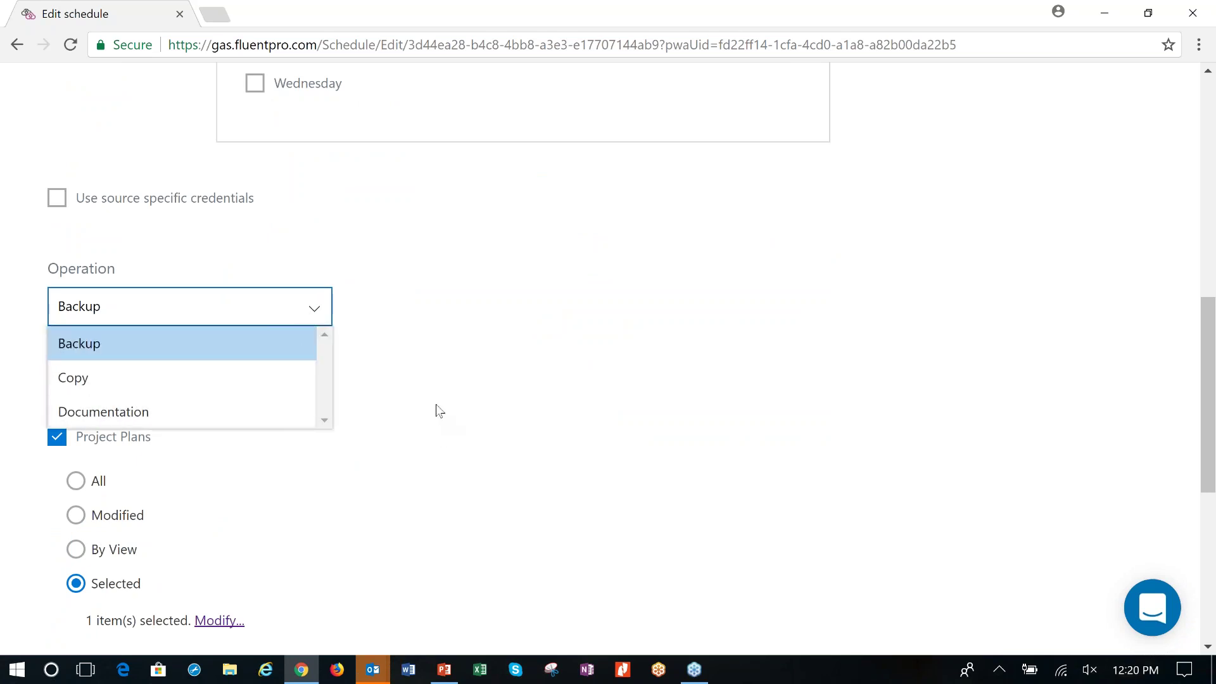
pyautogui.click(401, 356)
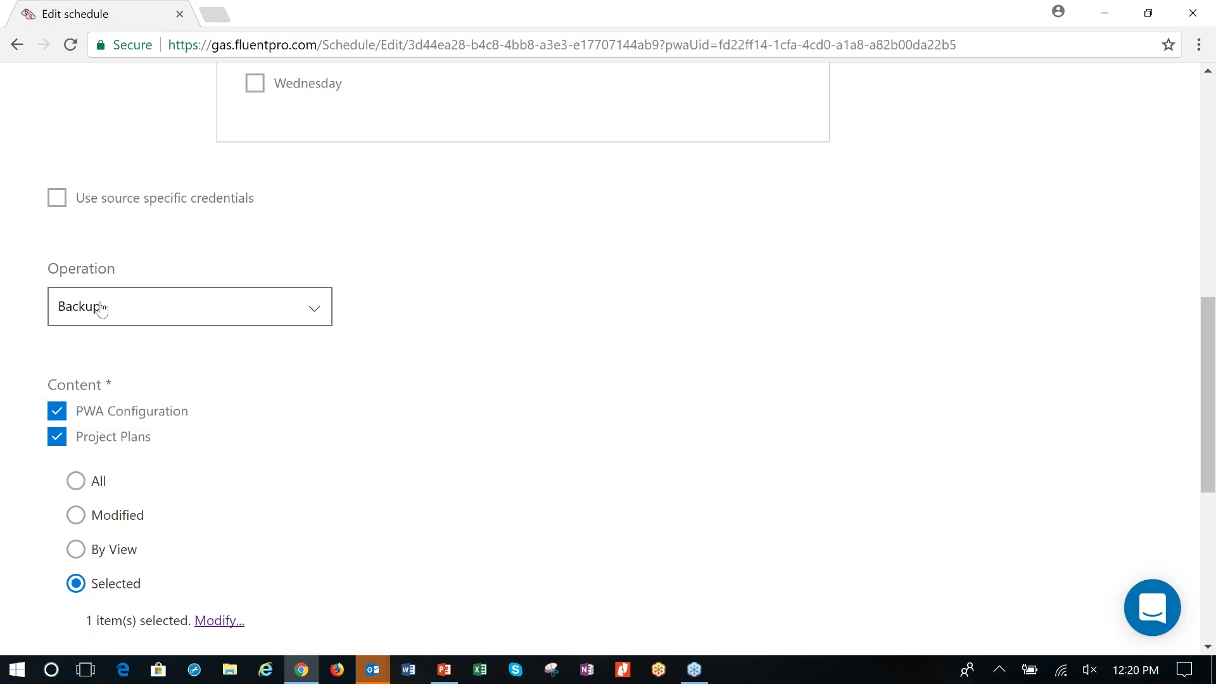
# - Examine the profile's project plan and SharePoint content options, and view its selected projects without changing them
pyautogui.scroll(-3, 144, 320)
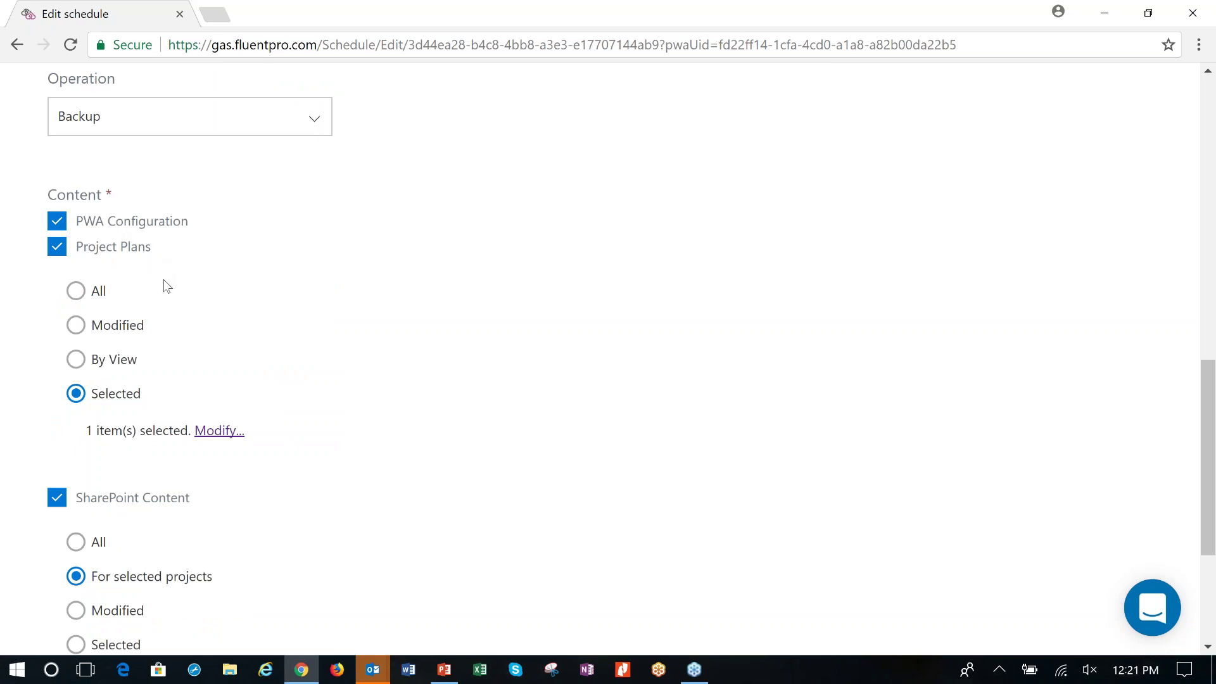
pyautogui.scroll(-3, 138, 318)
pyautogui.scroll(3, 97, 223)
pyautogui.scroll(-3, 200, 454)
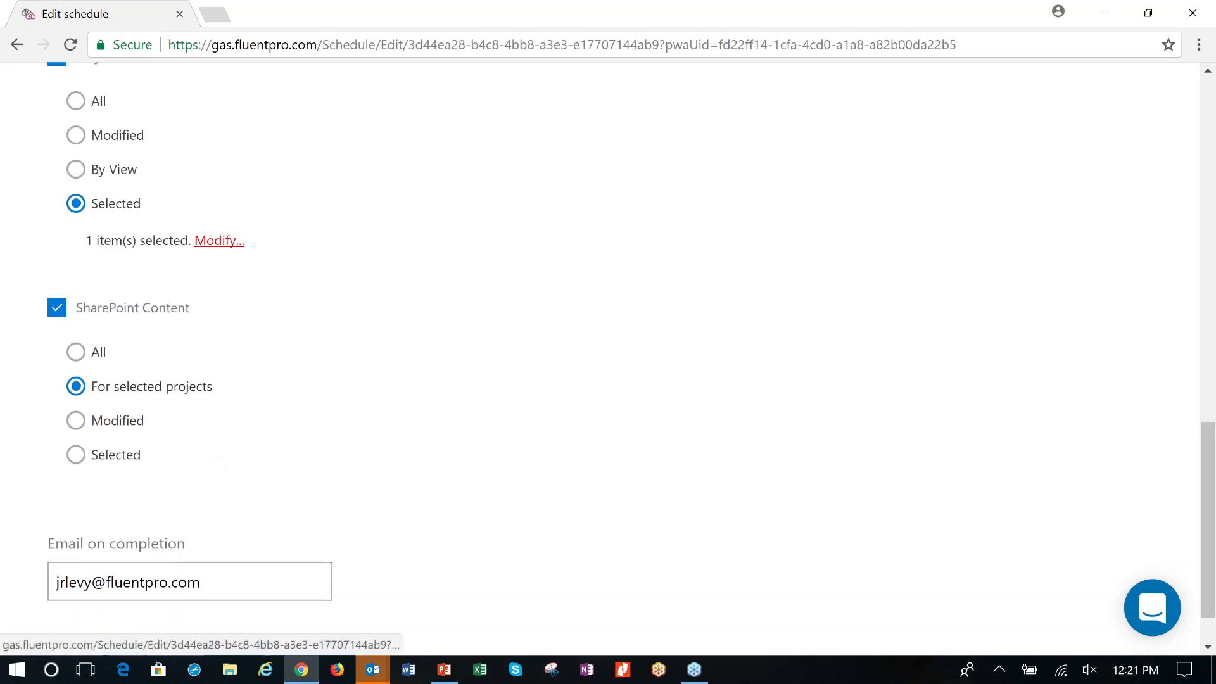
pyautogui.click(219, 241)
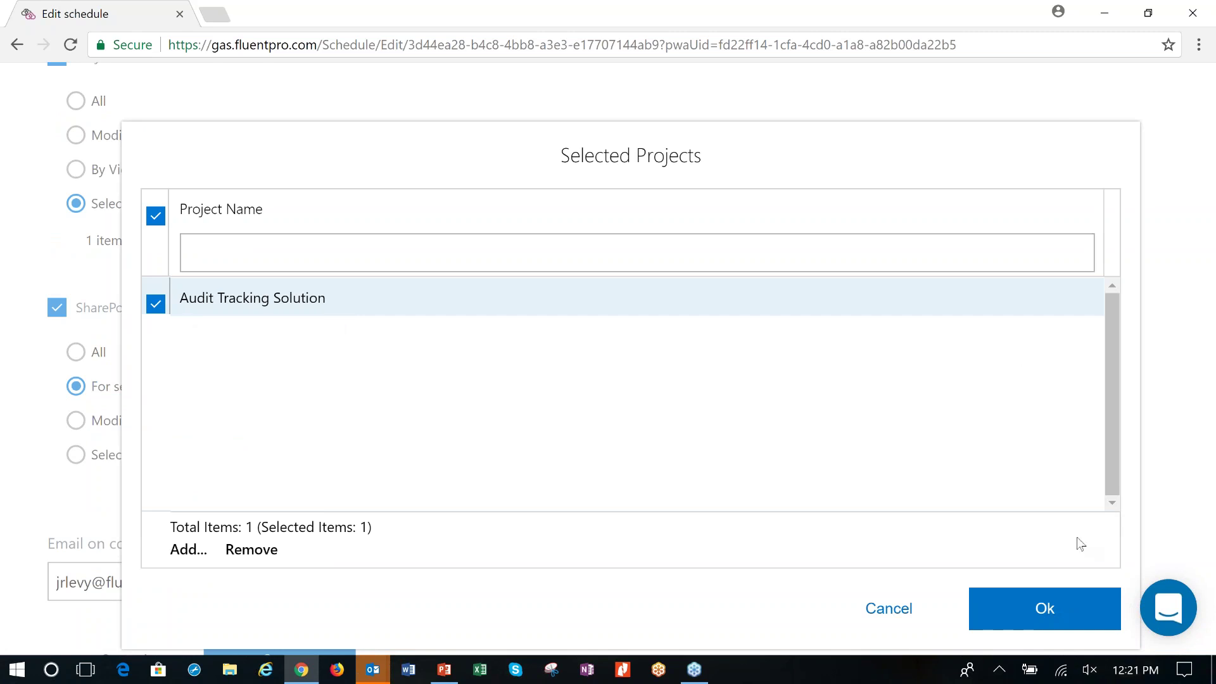
pyautogui.click(889, 609)
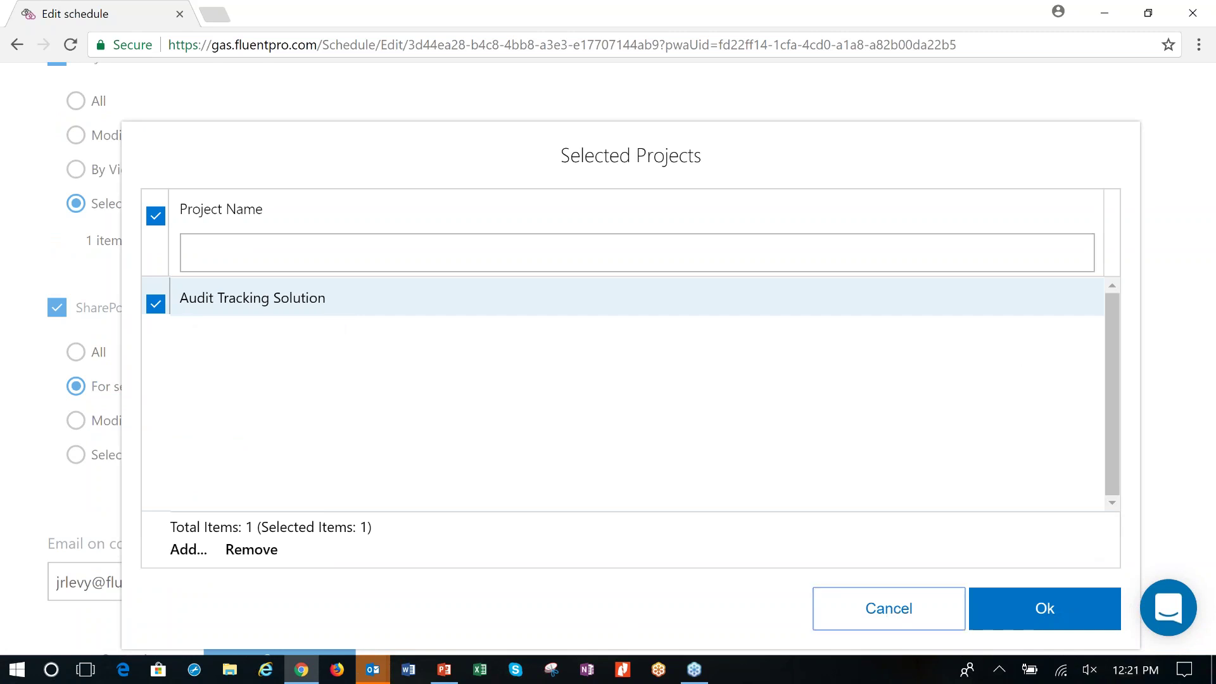
# - Look over the whole PM Request 011118 profile once more and leave it without saving
pyautogui.scroll(-1, 503, 442)
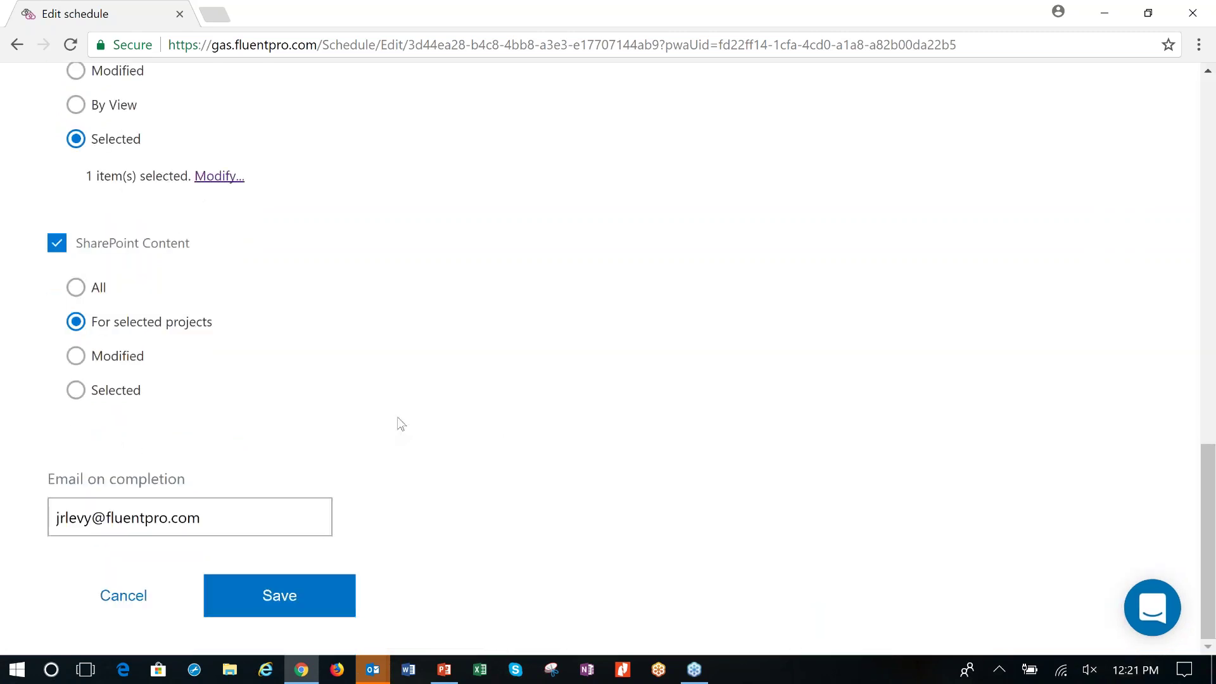
pyautogui.scroll(10, 400, 424)
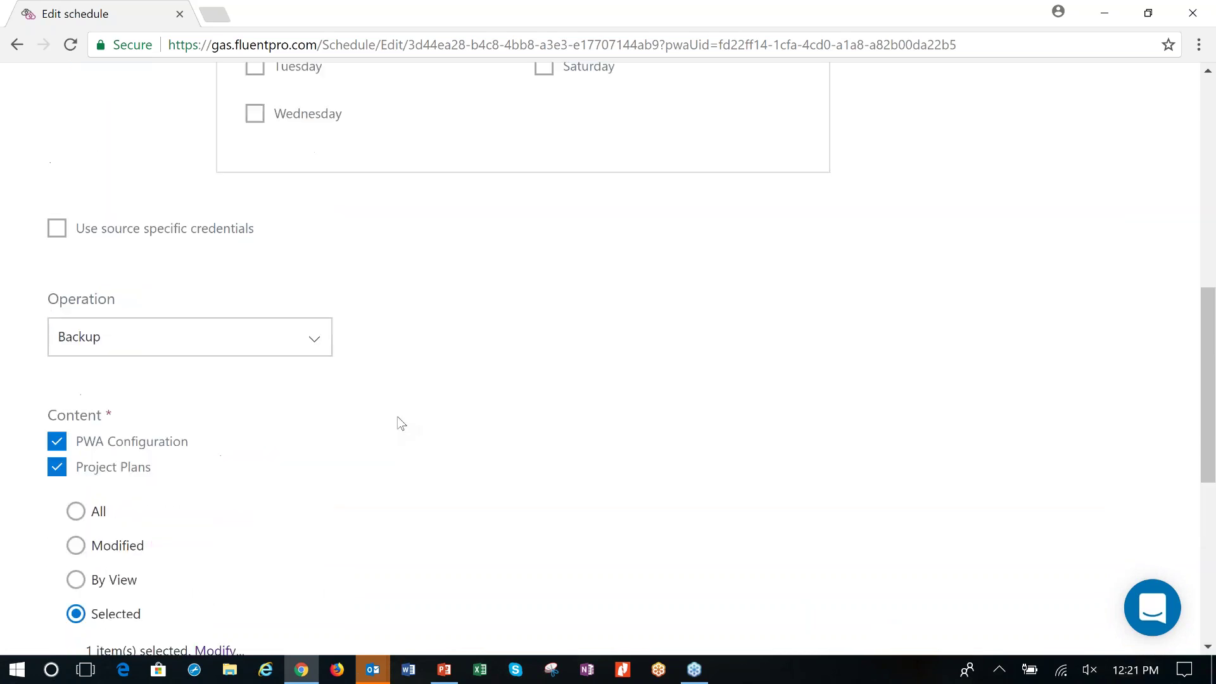
pyautogui.scroll(2, 164, 401)
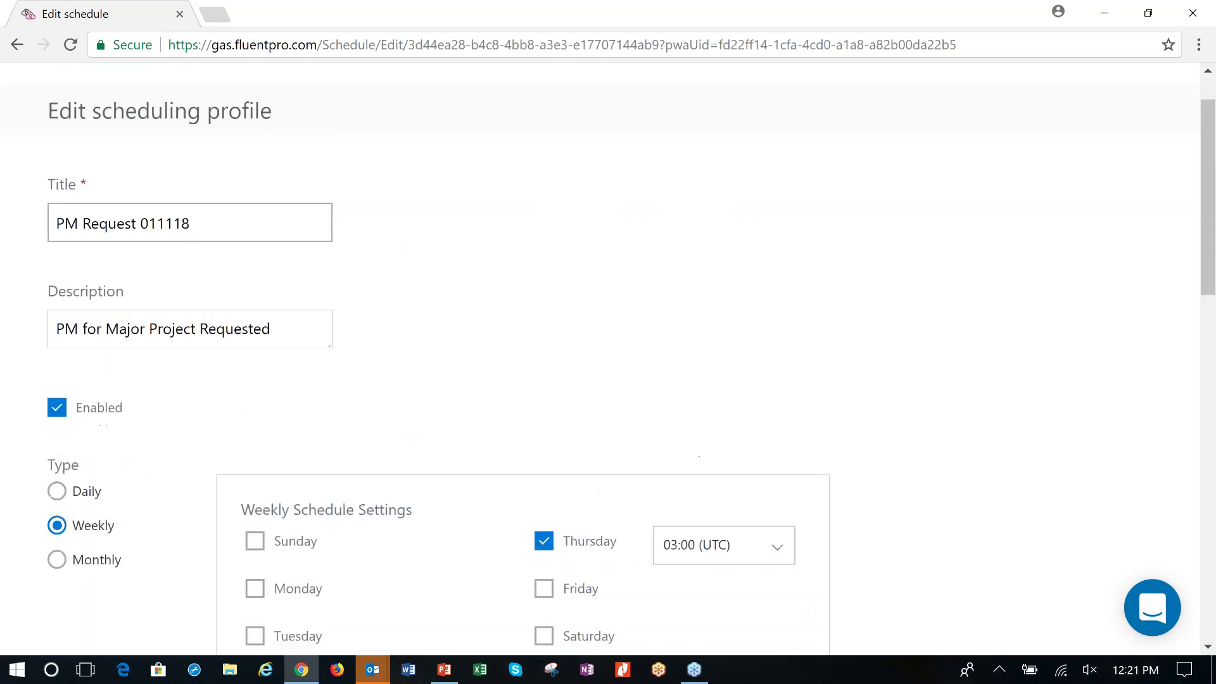
pyautogui.scroll(-5, 164, 401)
pyautogui.scroll(-12, 164, 402)
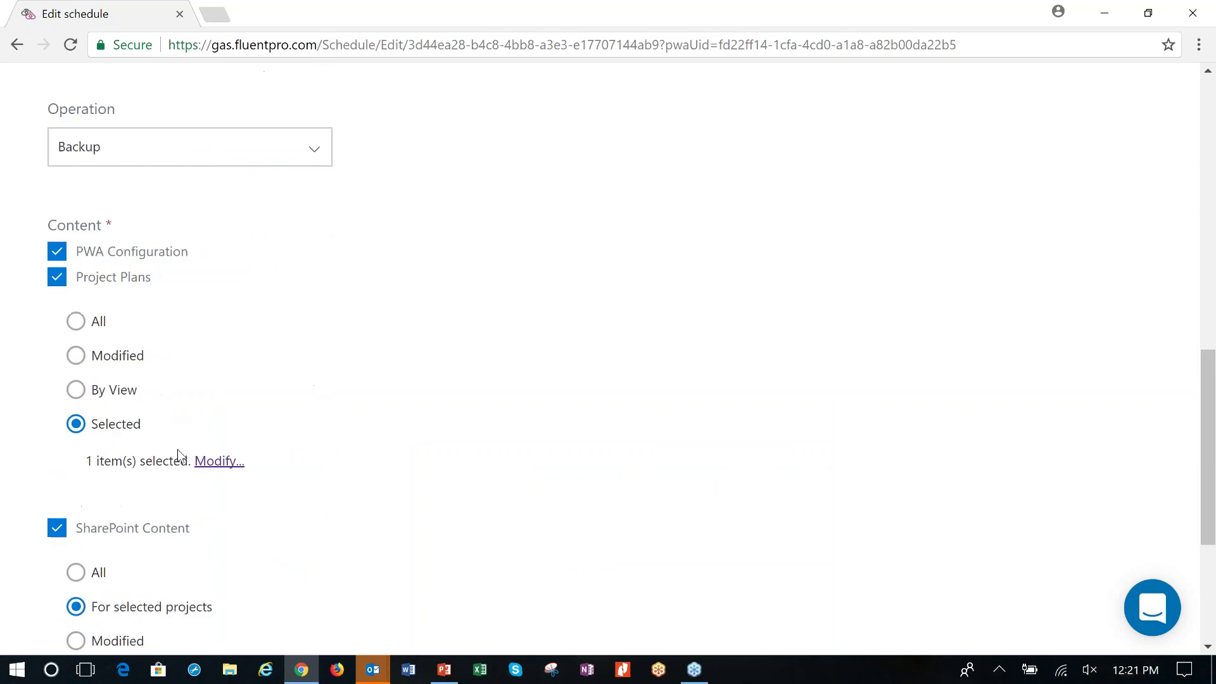
pyautogui.click(133, 602)
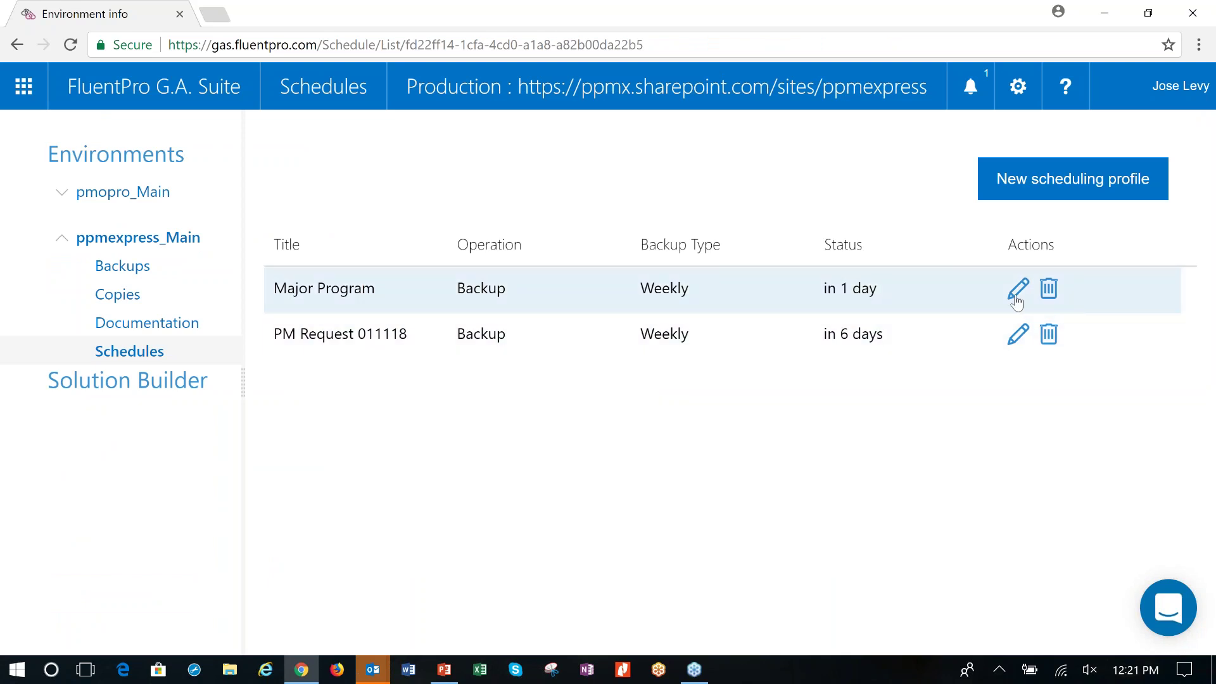
# - Open the Major Program scheduling profile and examine its weekly schedule and its list of selected projects
pyautogui.click(1017, 291)
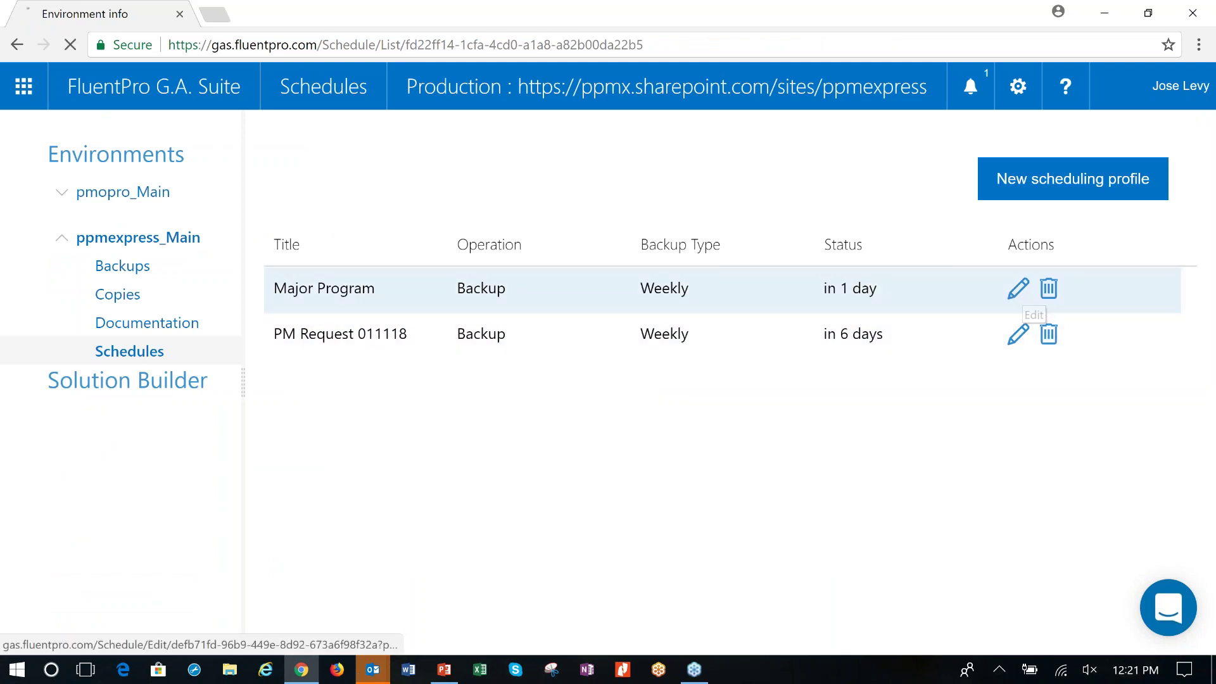
pyautogui.scroll(-3, 460, 380)
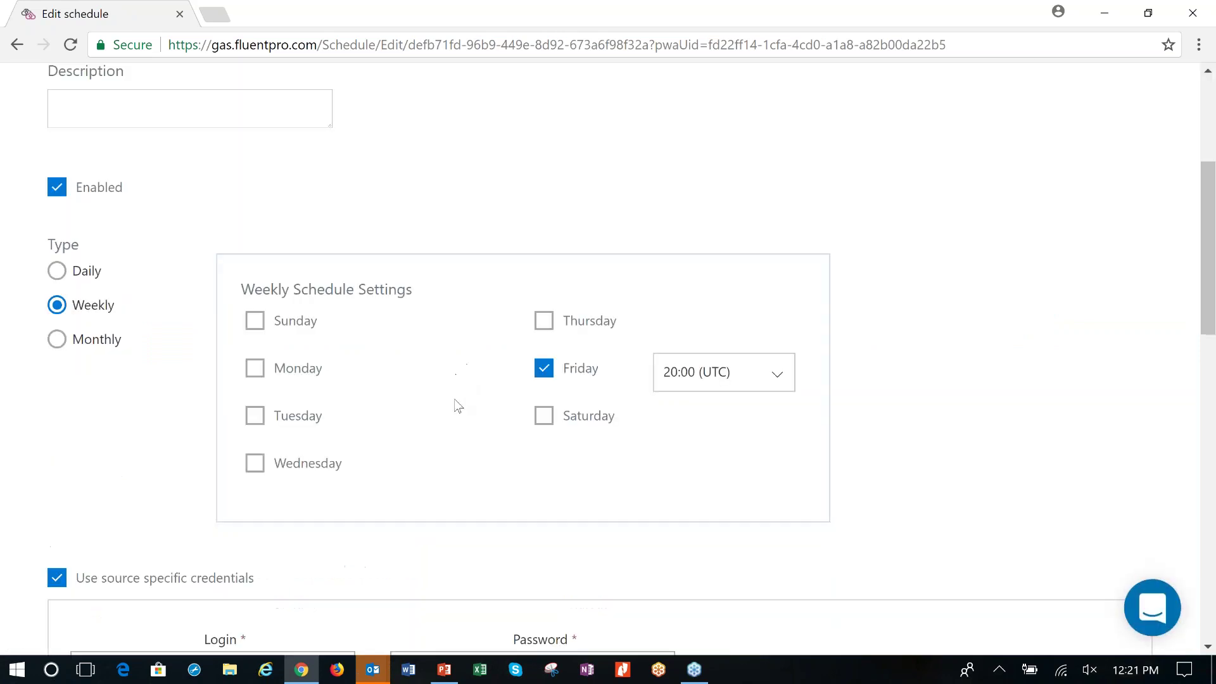
pyautogui.scroll(-1, 399, 322)
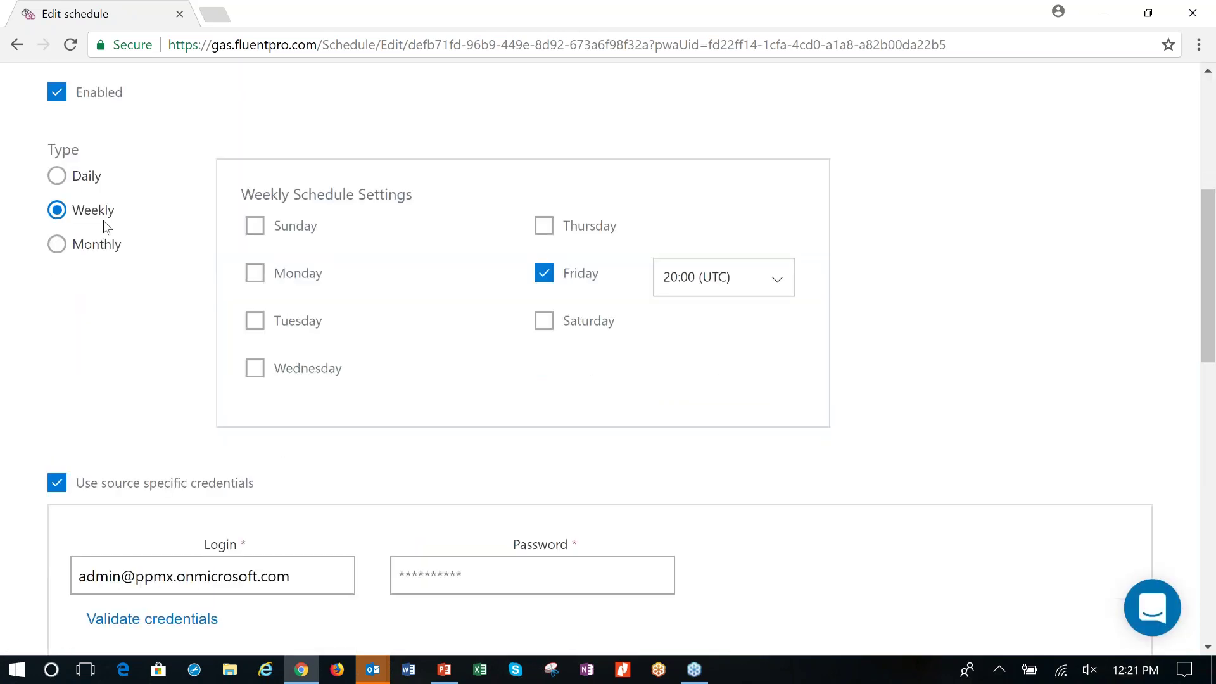
pyautogui.scroll(-10, 104, 220)
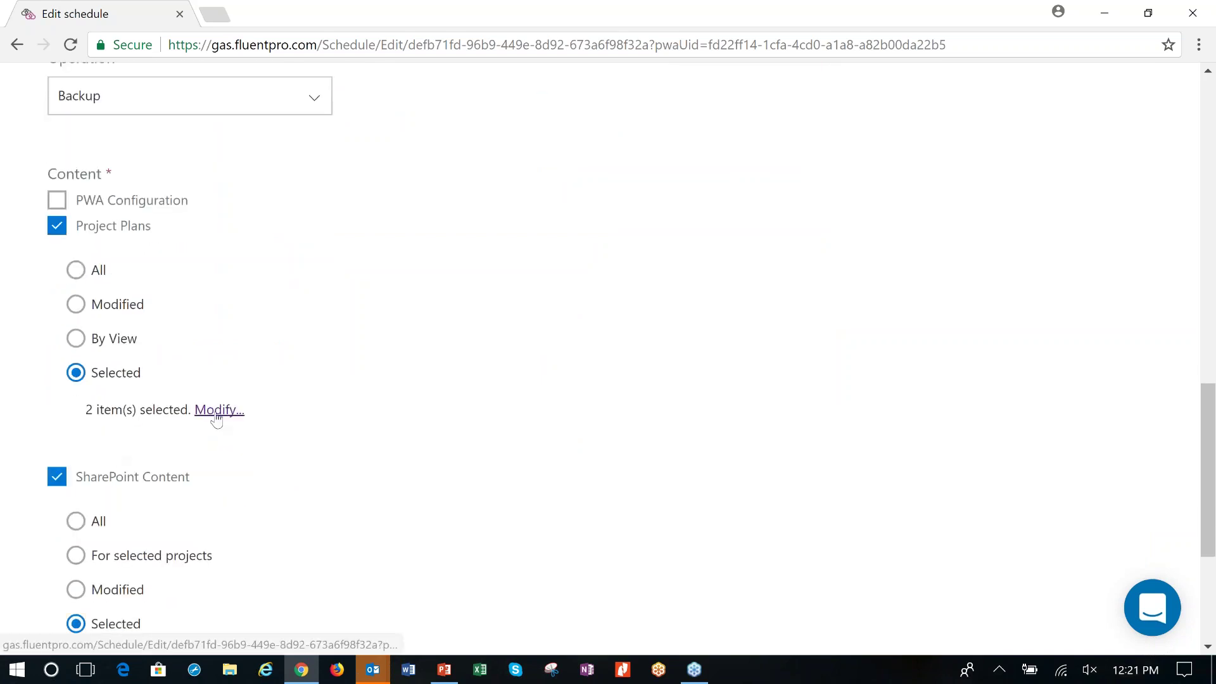
pyautogui.click(216, 412)
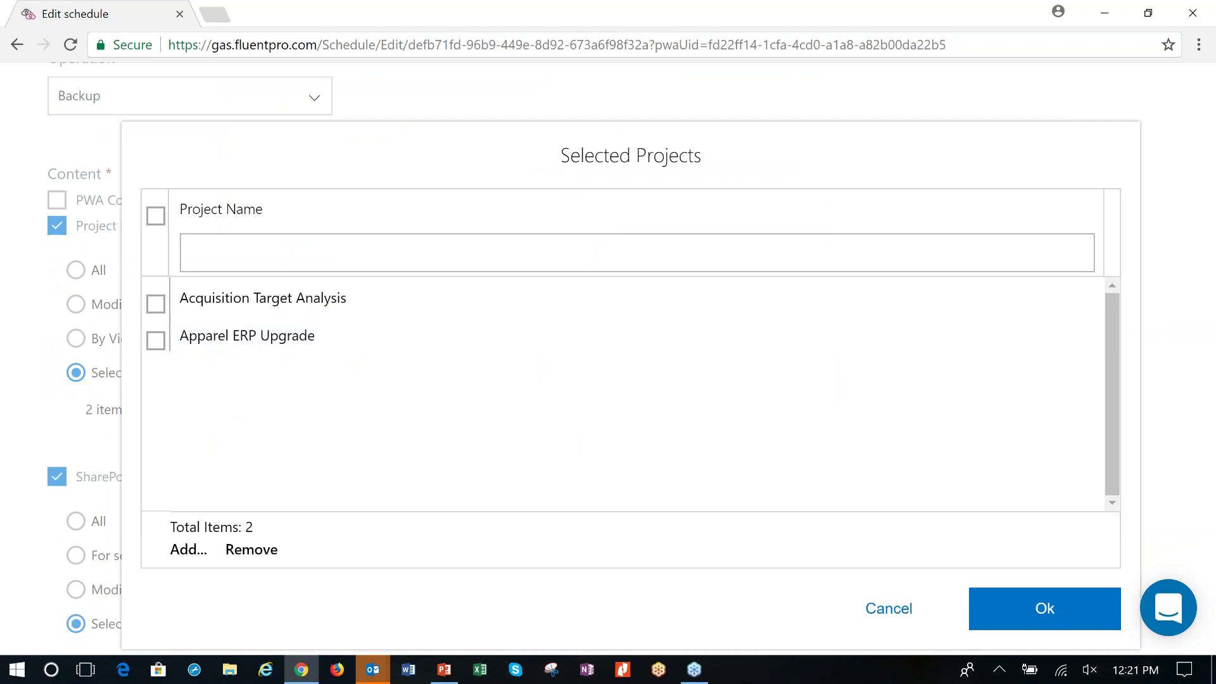
pyautogui.click(888, 618)
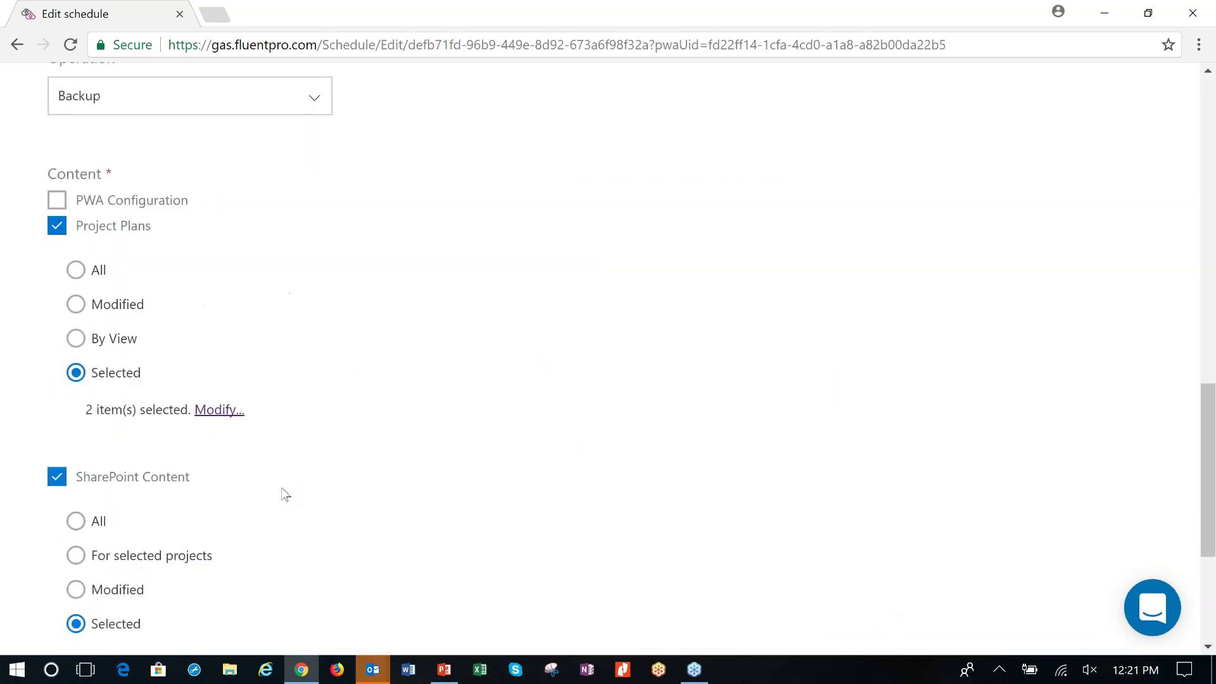
# - Examine the By View option for the profile's project plans together with the SharePoint content choices
pyautogui.click(75, 338)
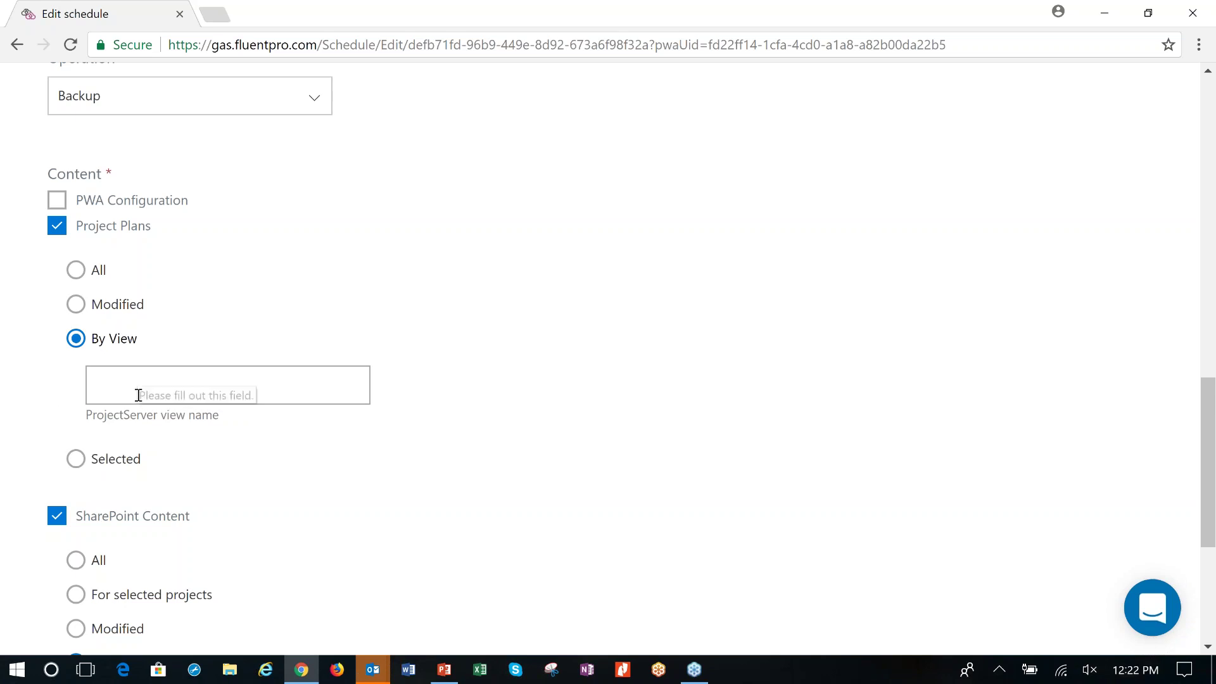
pyautogui.scroll(-1, 138, 396)
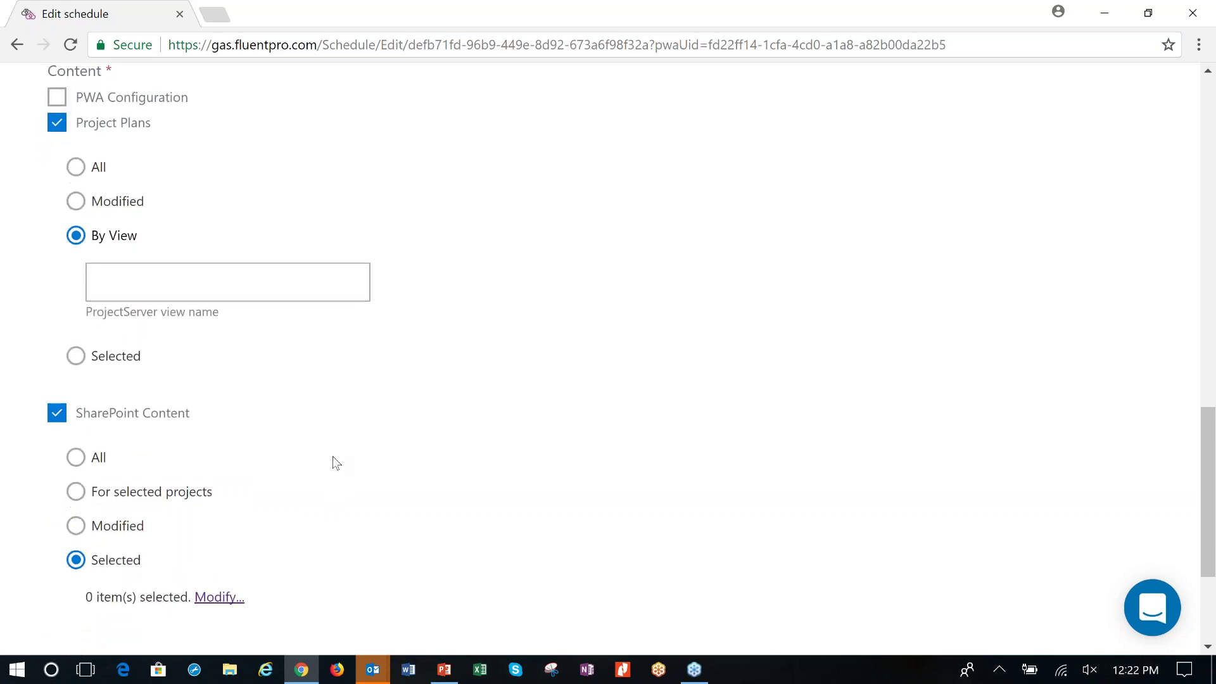
pyautogui.scroll(-1, 333, 456)
pyautogui.scroll(2, 176, 443)
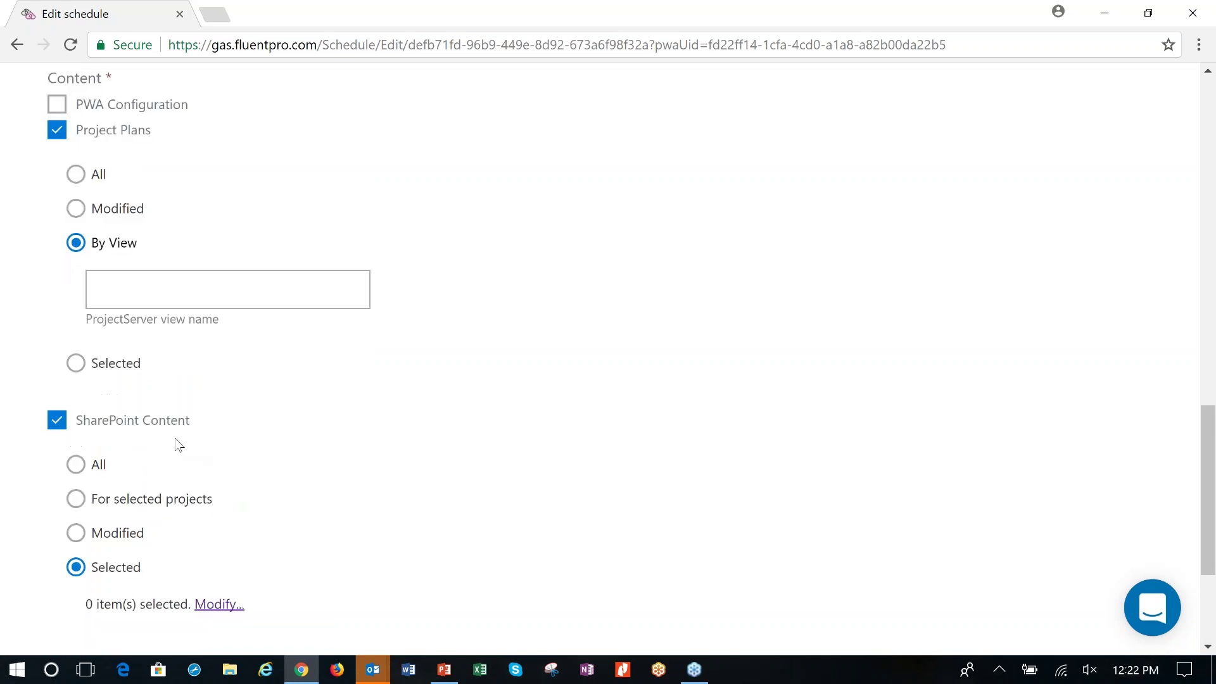
pyautogui.scroll(-3, 89, 327)
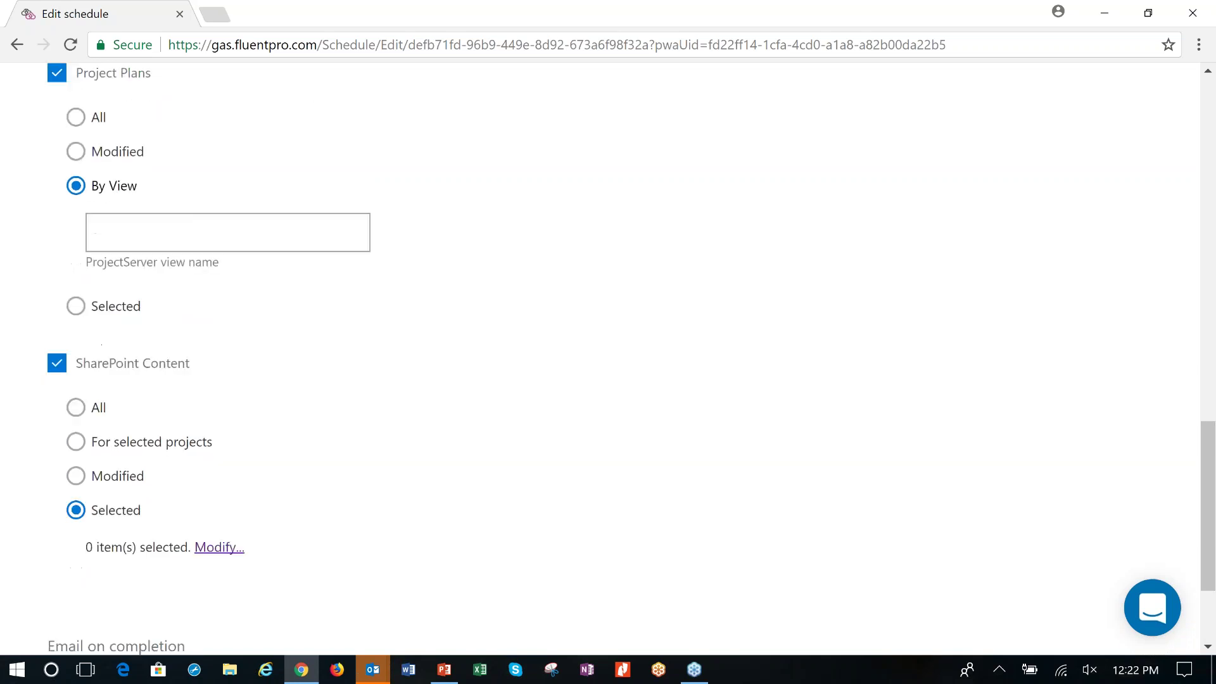
pyautogui.scroll(-1, 184, 439)
pyautogui.scroll(4, 173, 439)
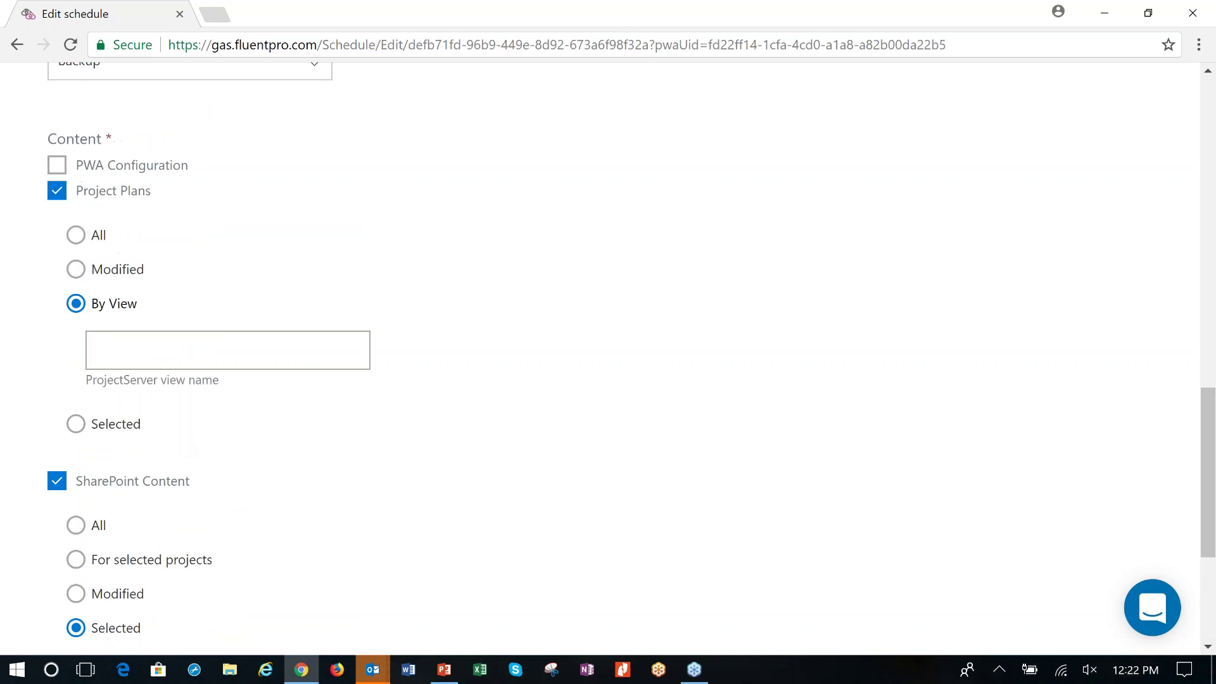
# - Check which time periods are offered for modified project plans and compare the Modified and By View options
pyautogui.click(76, 236)
pyautogui.click(76, 271)
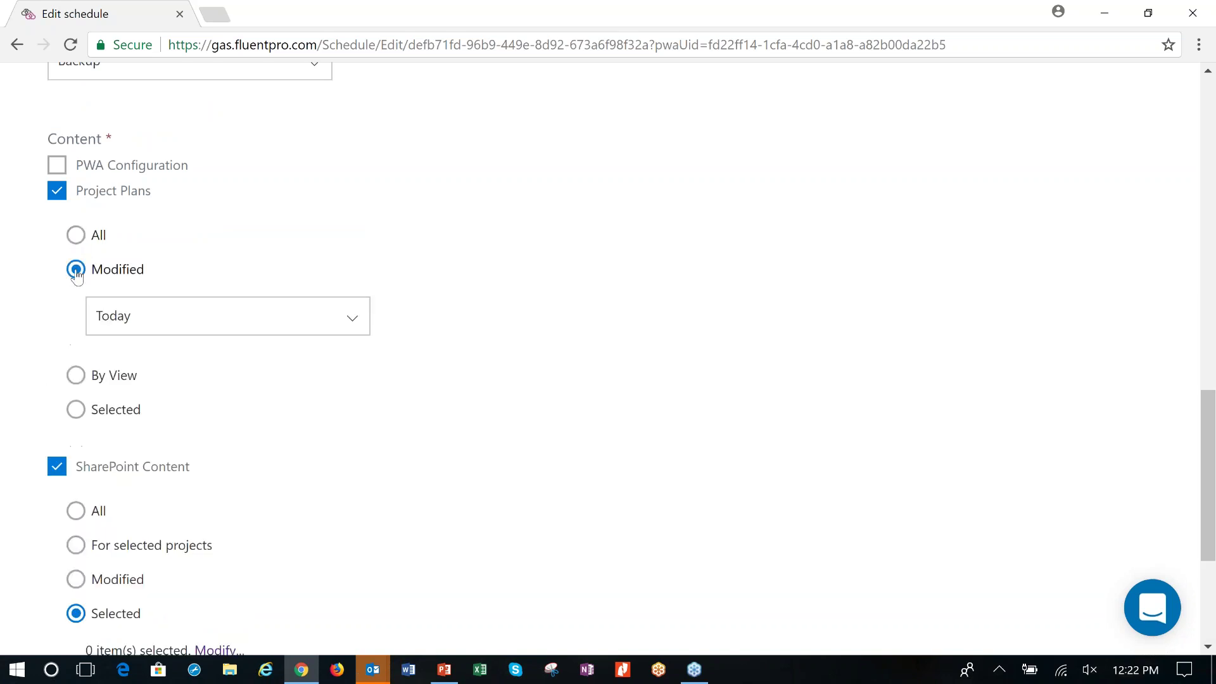
pyautogui.click(121, 315)
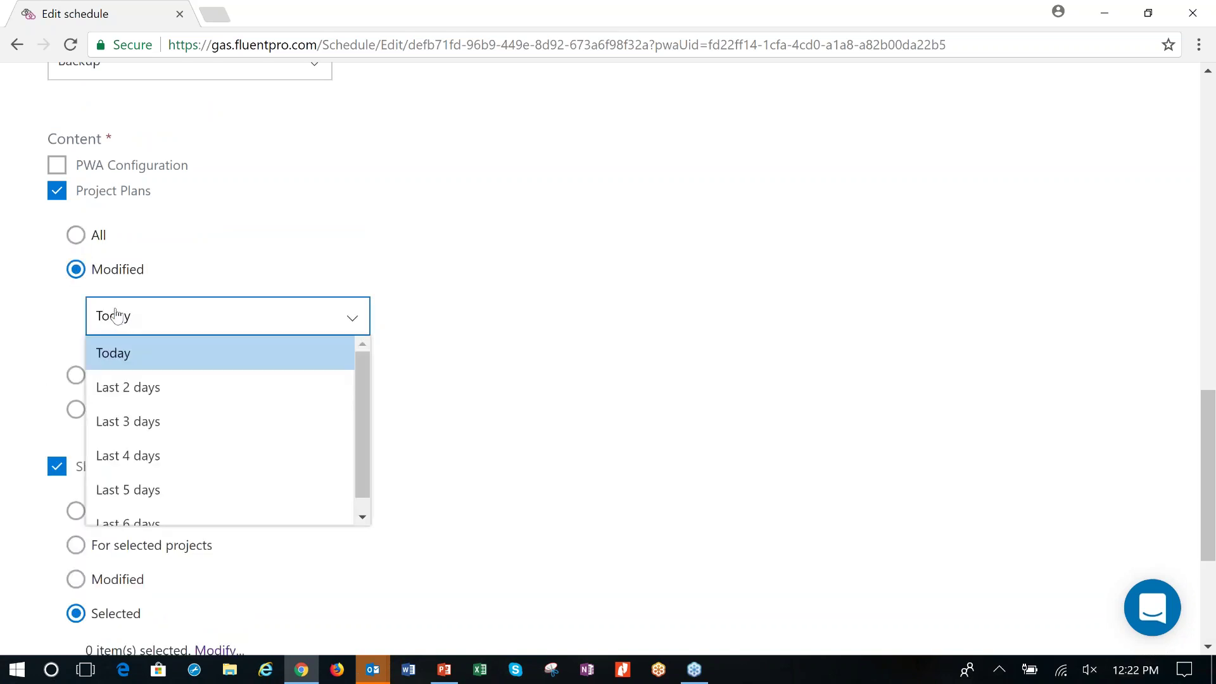
pyautogui.click(39, 307)
pyautogui.click(76, 376)
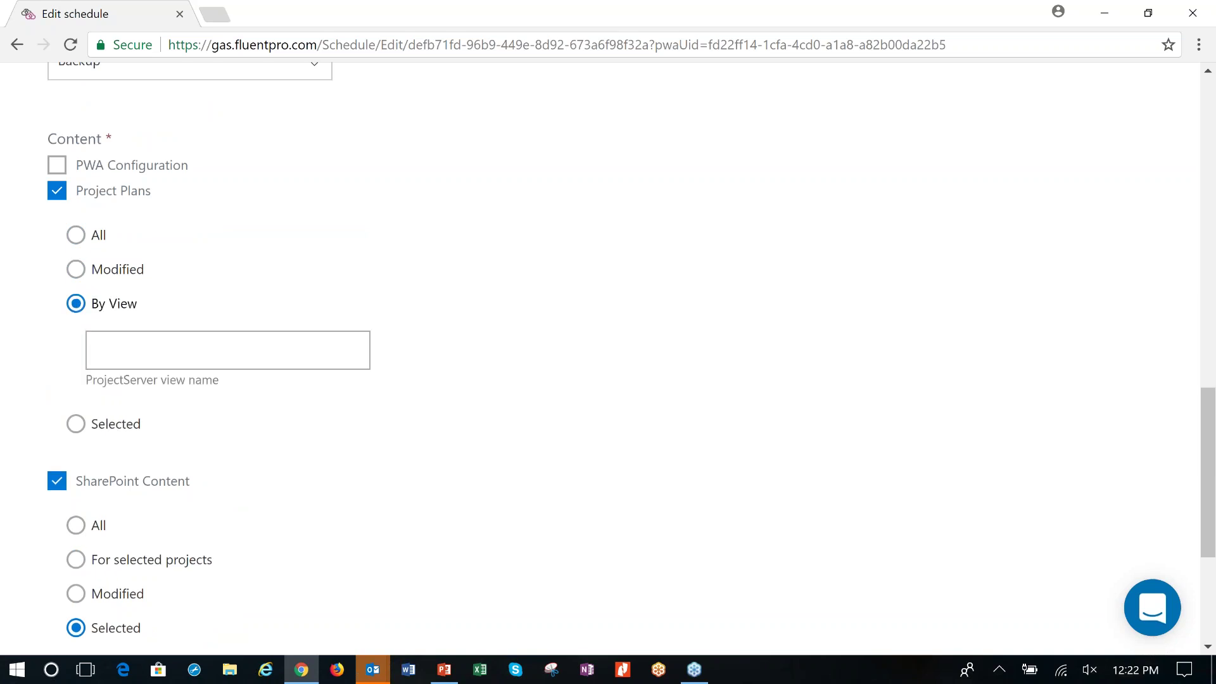
pyautogui.click(157, 345)
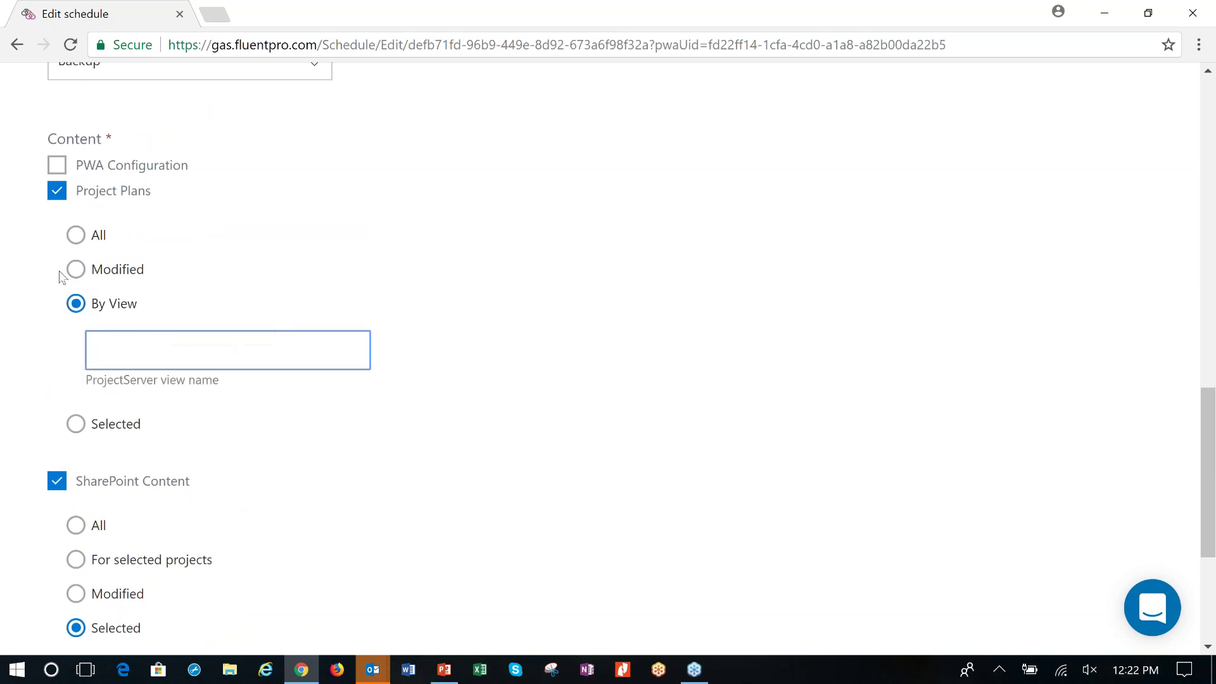
pyautogui.click(76, 269)
pyautogui.click(152, 320)
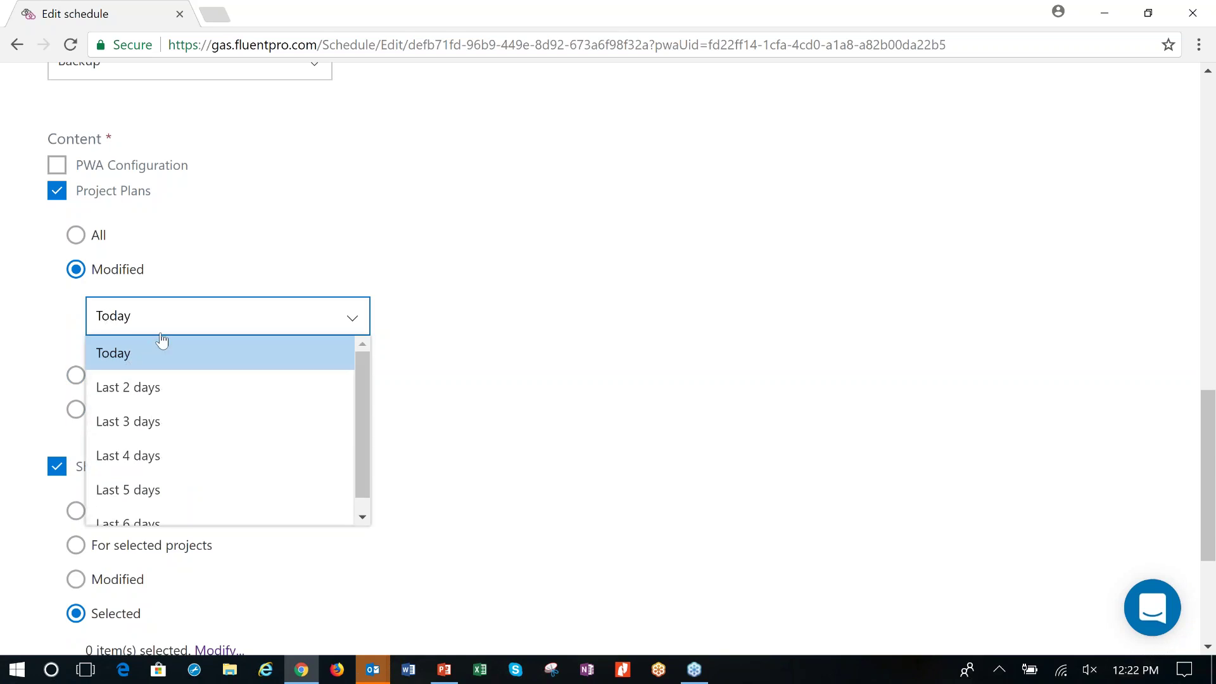
pyautogui.click(440, 372)
# - Return the project plans choice to Selected and leave the Major Program profile without saving
pyautogui.click(76, 305)
pyautogui.click(119, 358)
pyautogui.click(75, 425)
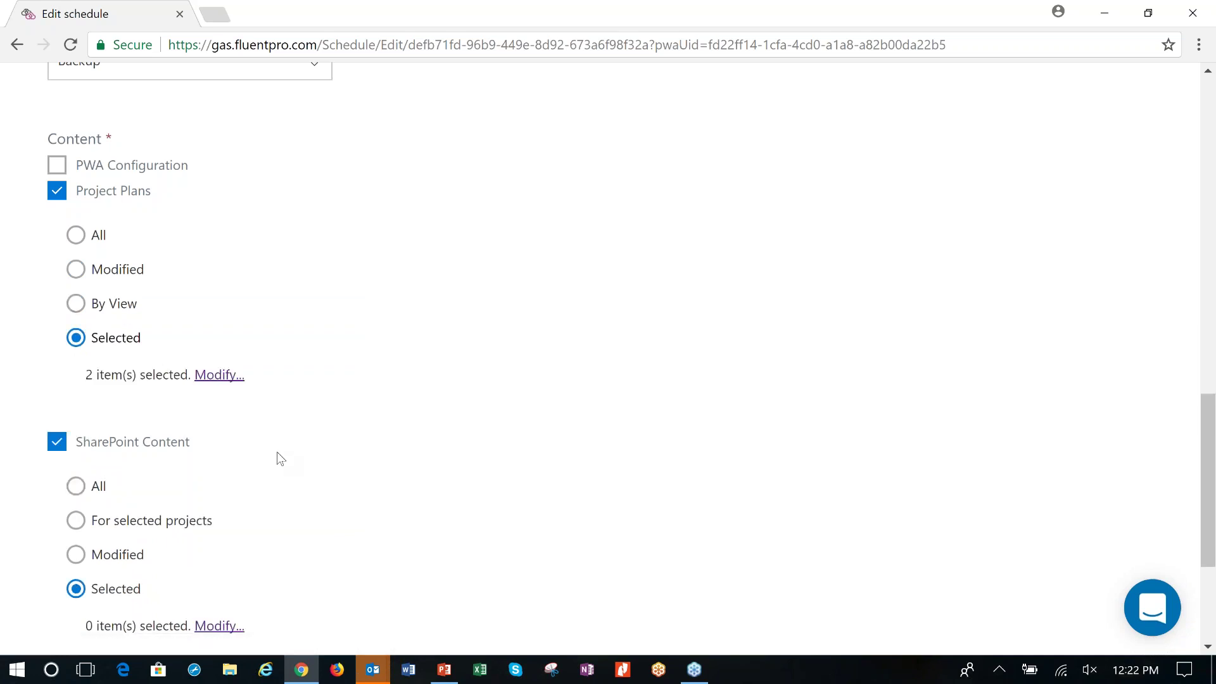
pyautogui.scroll(-2, 276, 451)
pyautogui.scroll(-2, 299, 442)
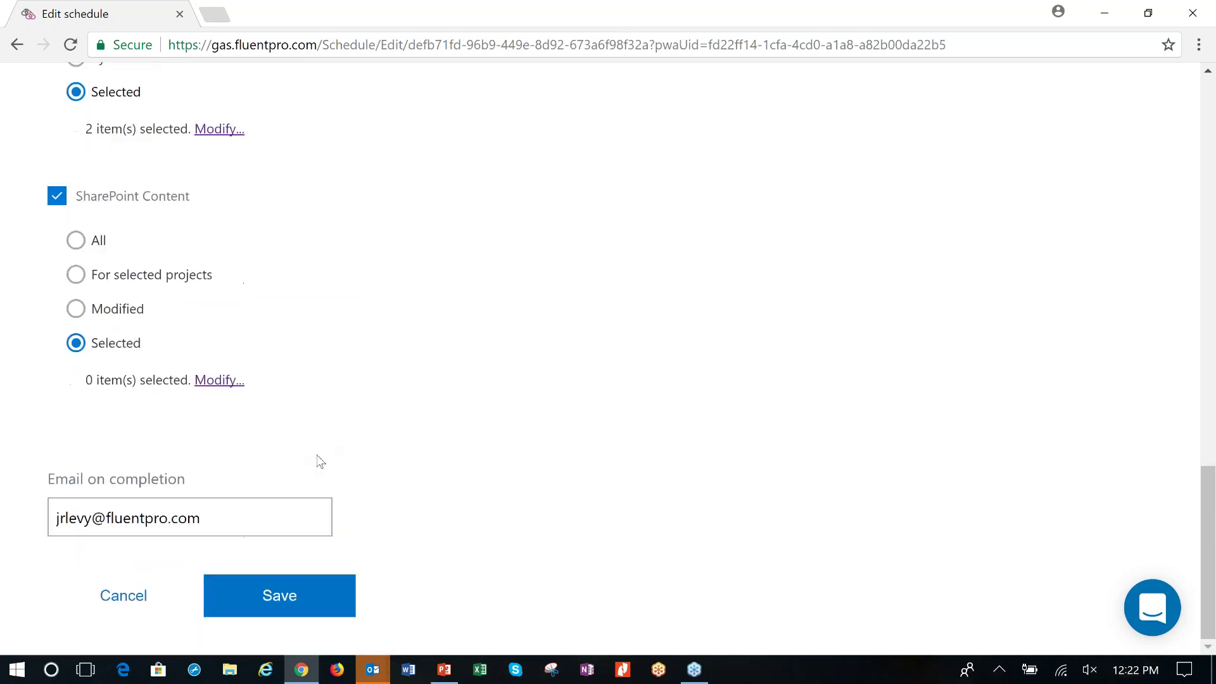
pyautogui.click(115, 590)
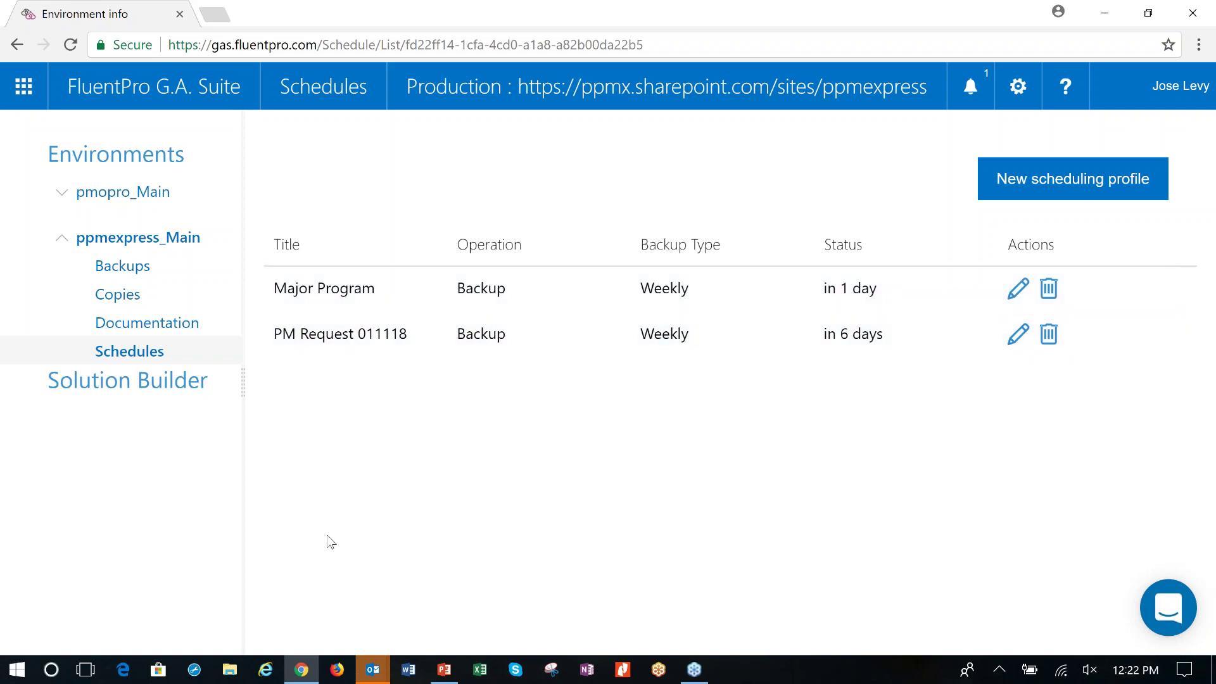
# - View the ppmexpress_Main backup list and the summary of the 1/11/2018 backup, ending on the environment's PWA Administration page
pyautogui.click(105, 272)
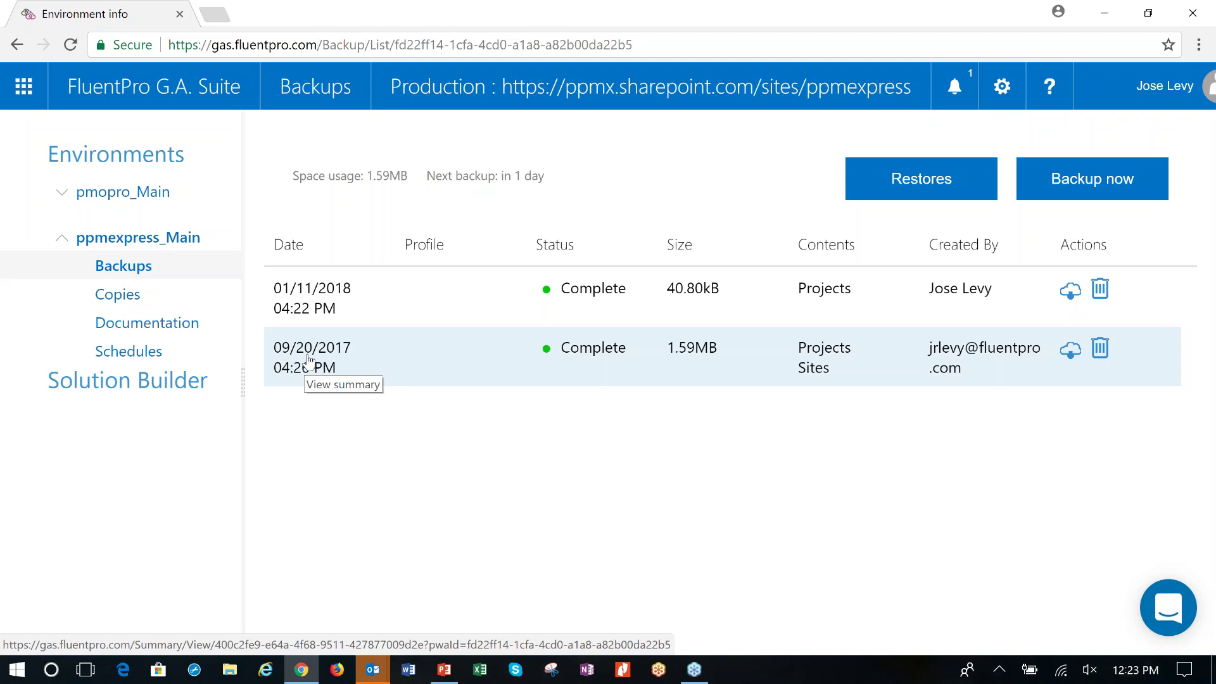
pyautogui.click(171, 239)
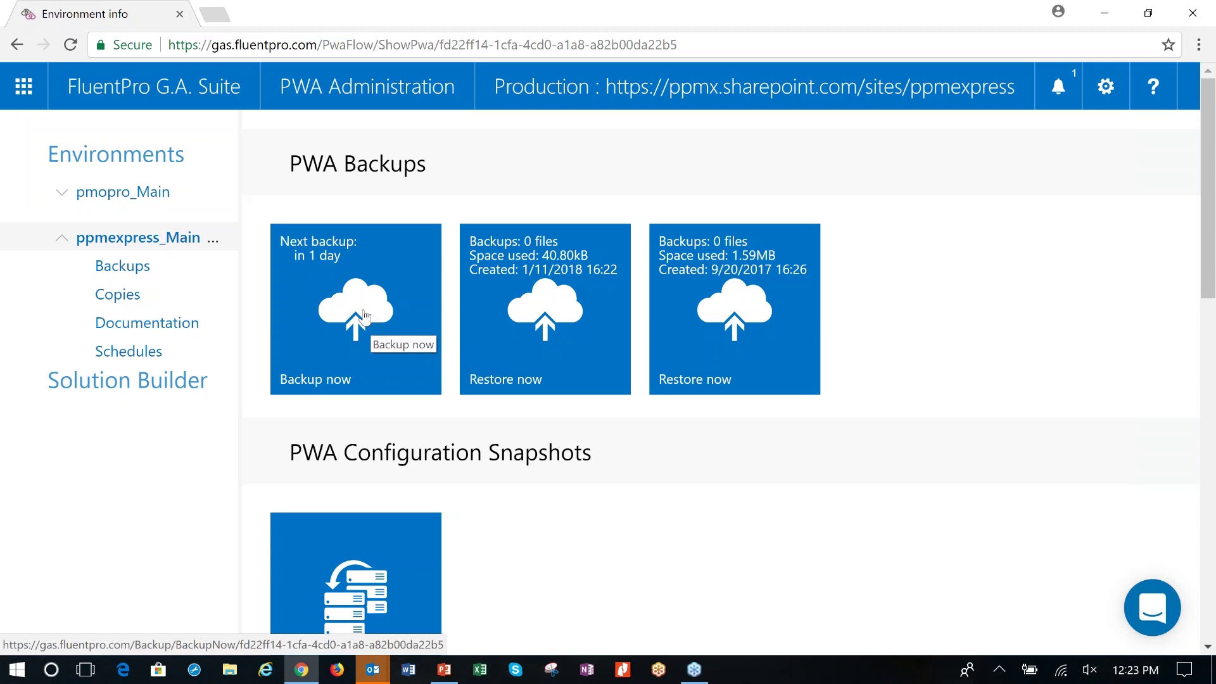
pyautogui.click(553, 313)
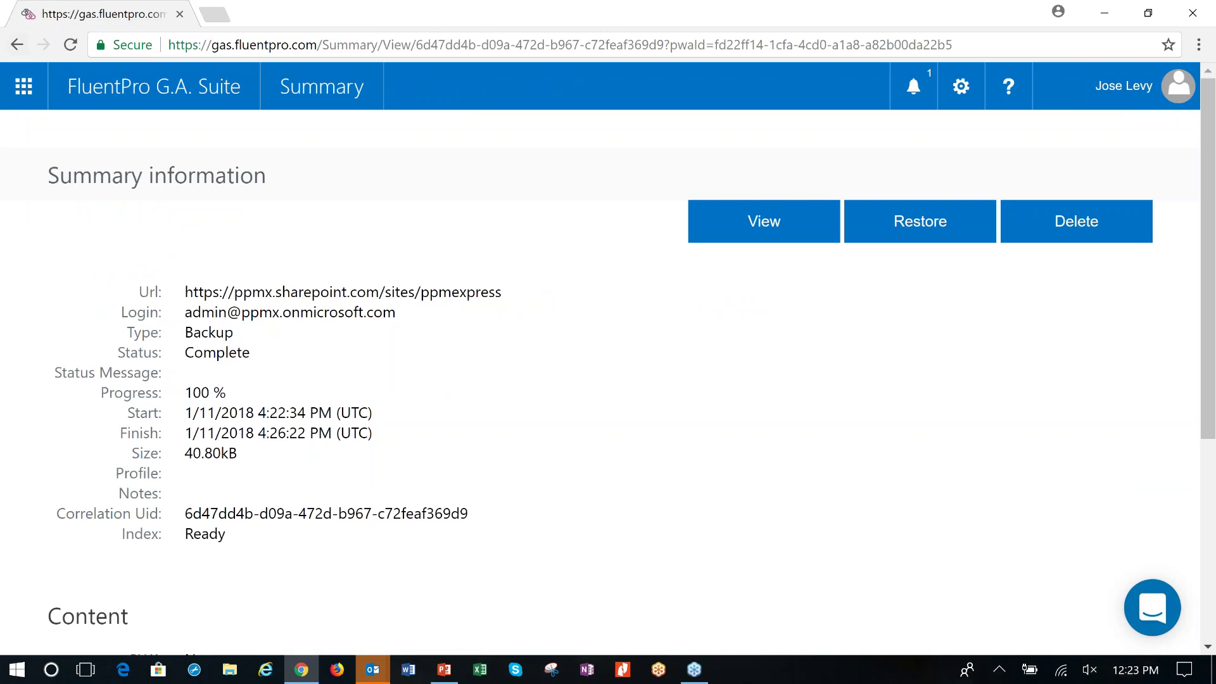
pyautogui.click(15, 46)
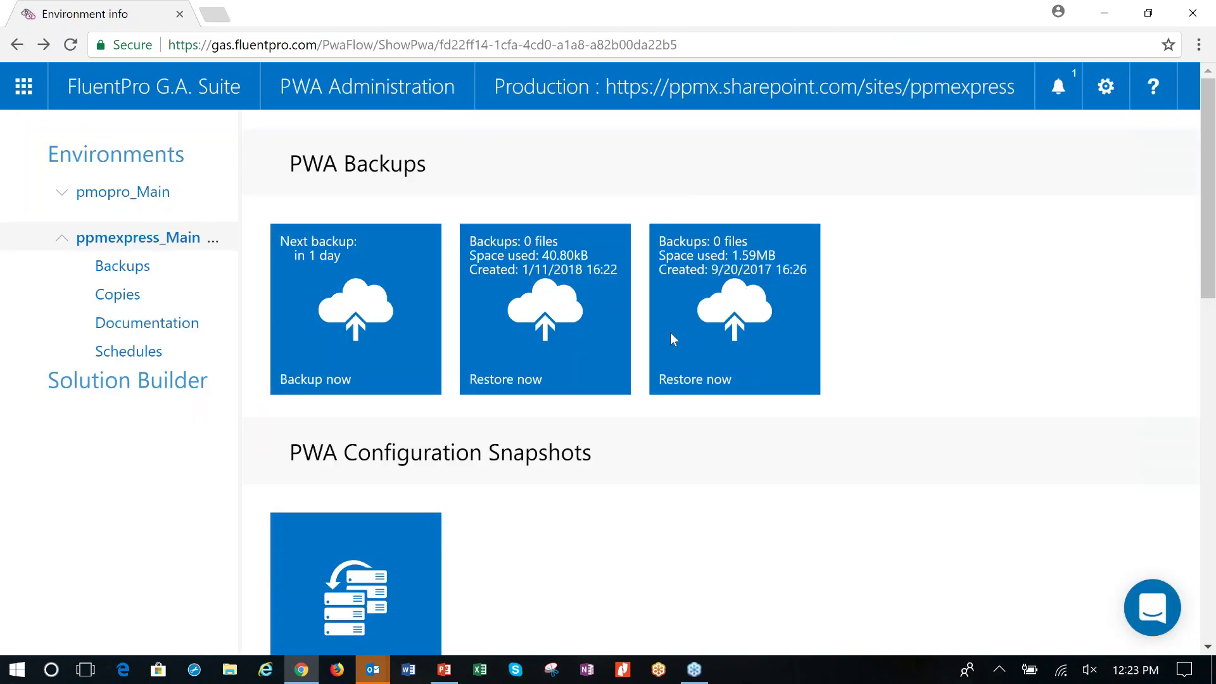
# - Open the retention policy of ppmexpress_Main and check the deletion periods offered for manual scheduled actions
pyautogui.scroll(-15, 624, 401)
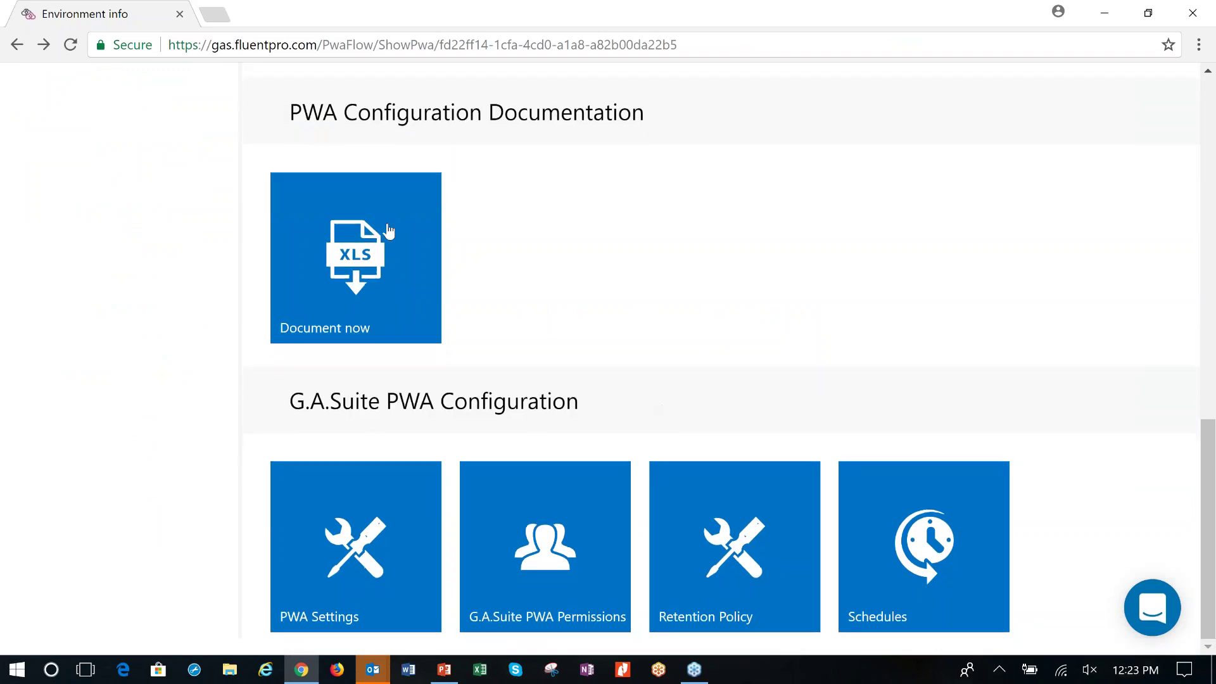
pyautogui.scroll(5, 404, 241)
pyautogui.scroll(-5, 418, 348)
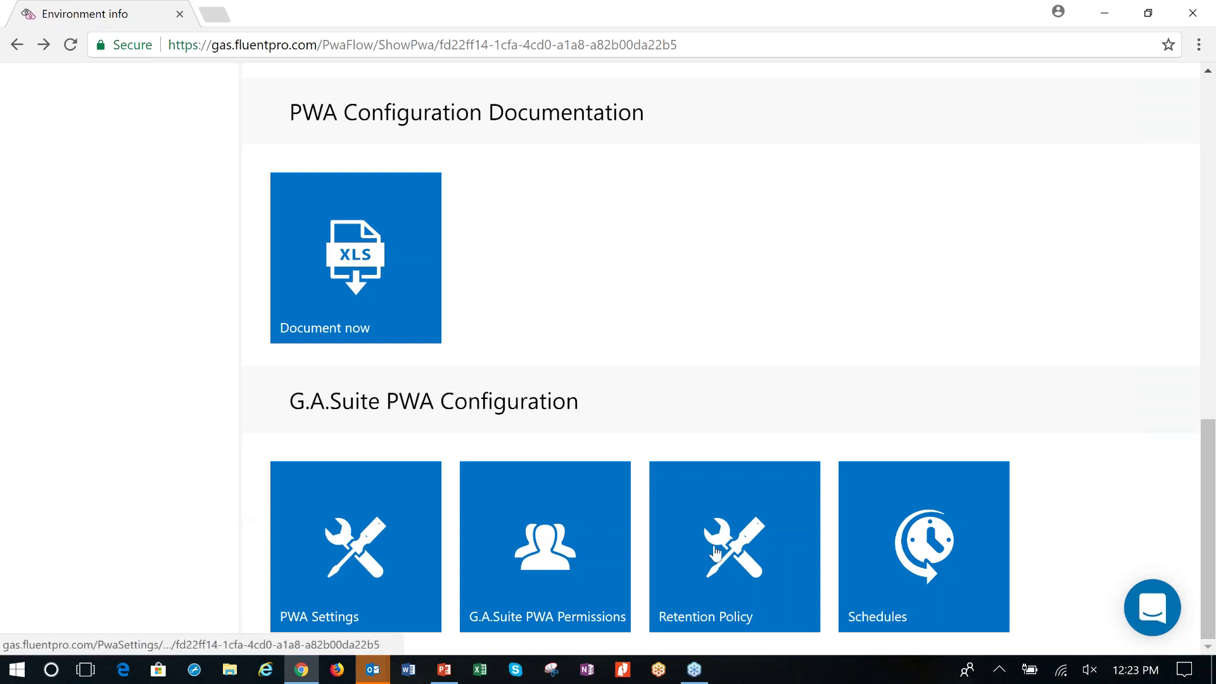
pyautogui.click(739, 544)
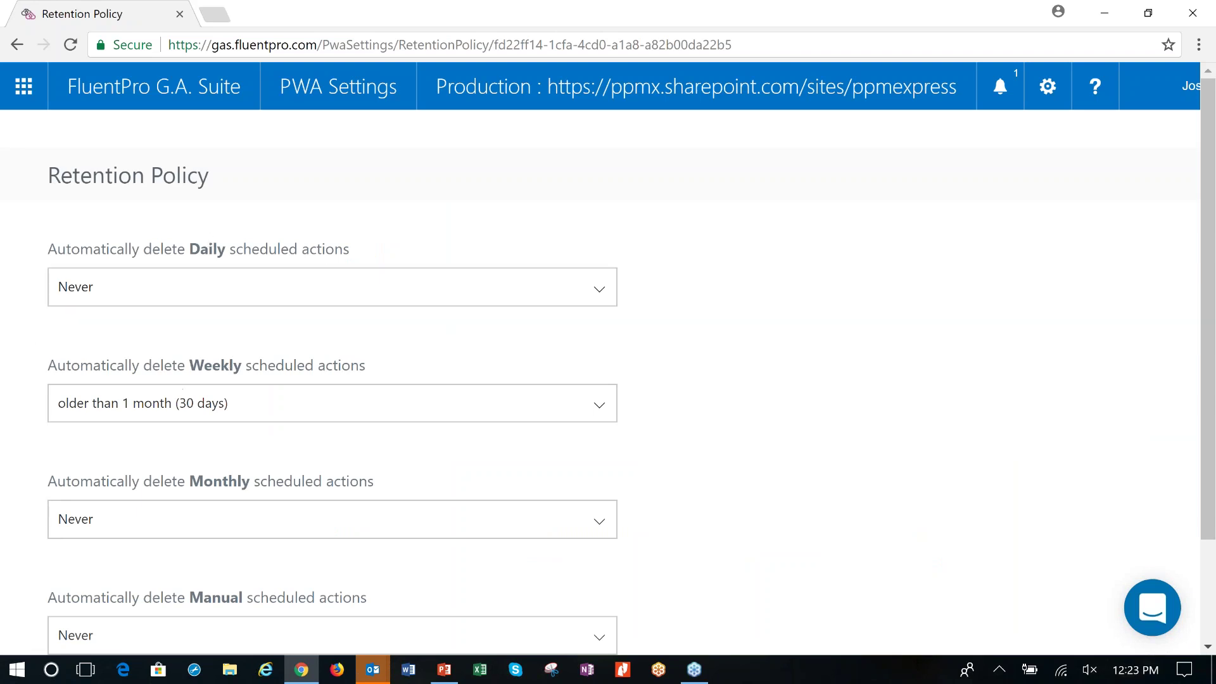
pyautogui.scroll(-2, 332, 632)
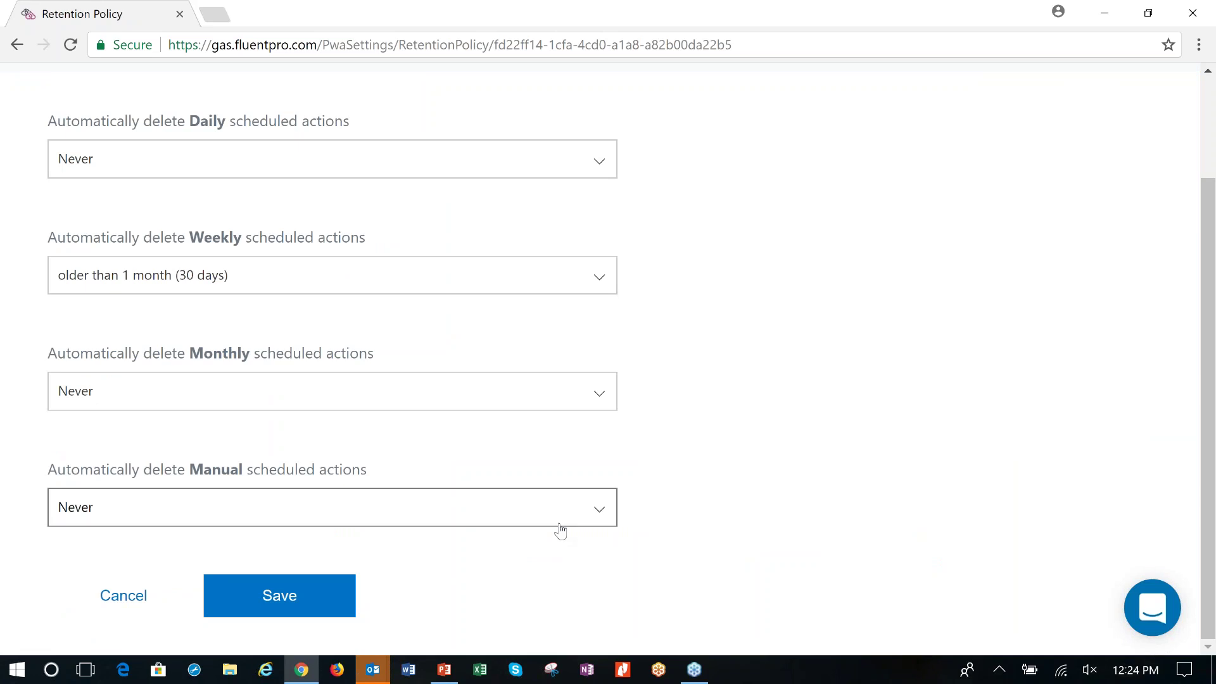
pyautogui.click(602, 514)
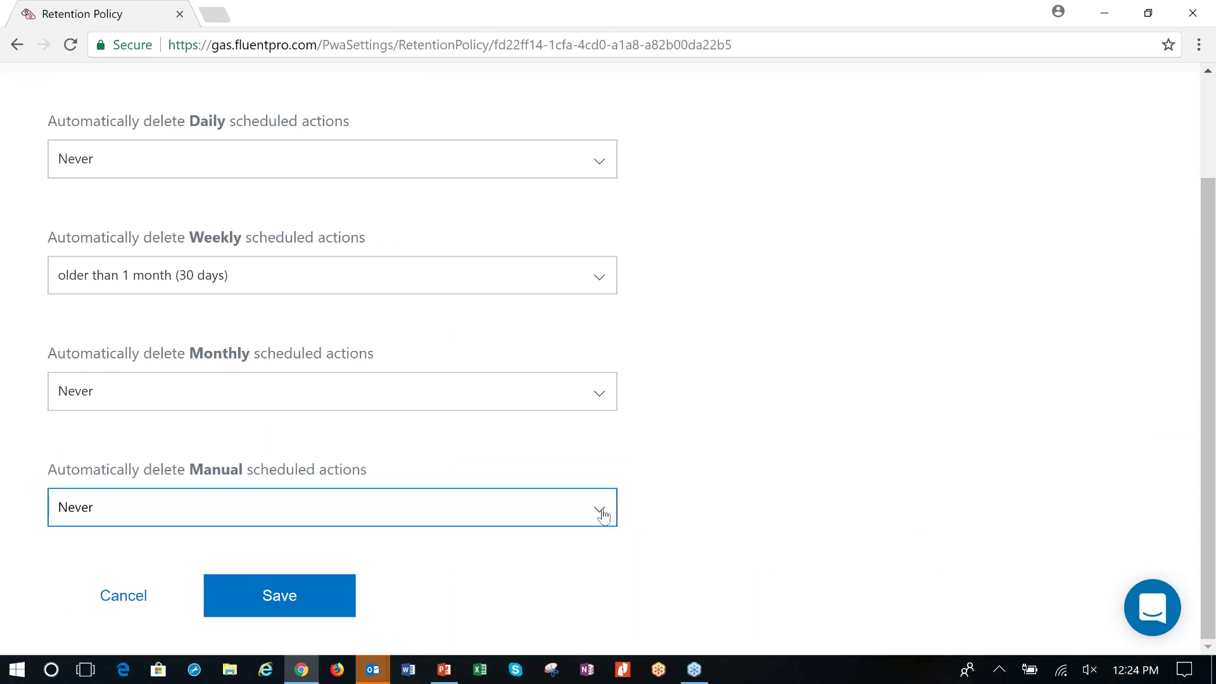
pyautogui.scroll(-1, 698, 516)
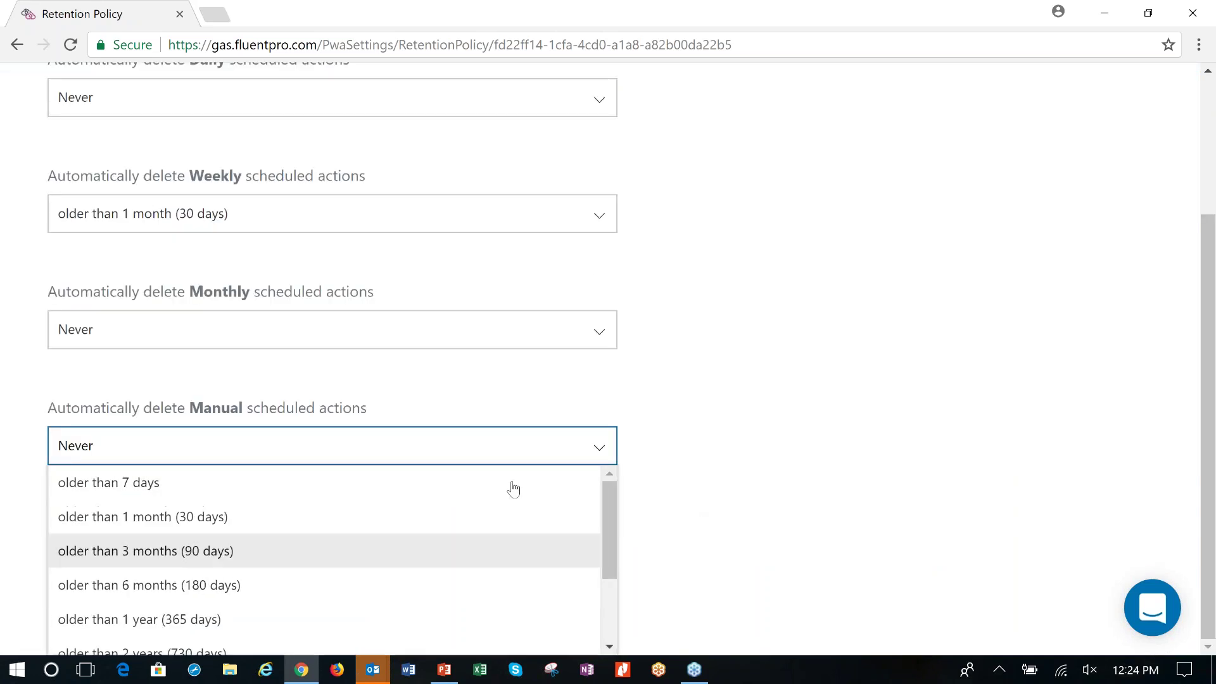
pyautogui.click(723, 437)
# - Review the daily, weekly, monthly and manual retention settings and leave the policy without saving
pyautogui.scroll(3, 723, 437)
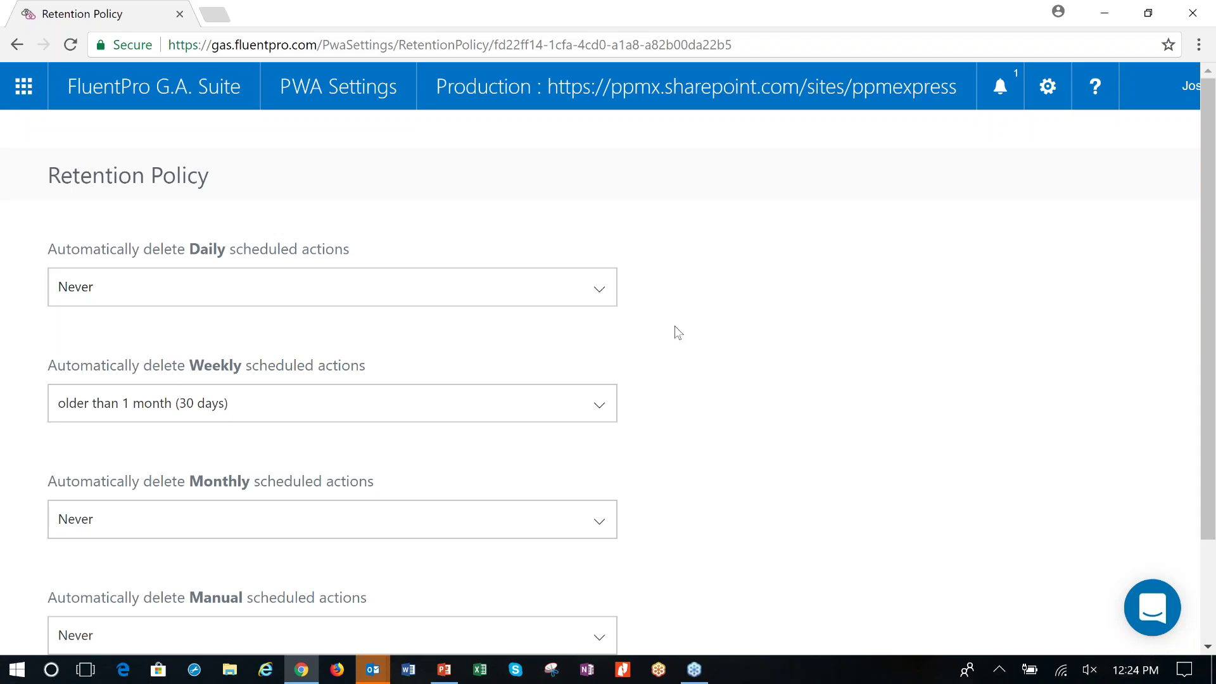
pyautogui.scroll(-2, 705, 356)
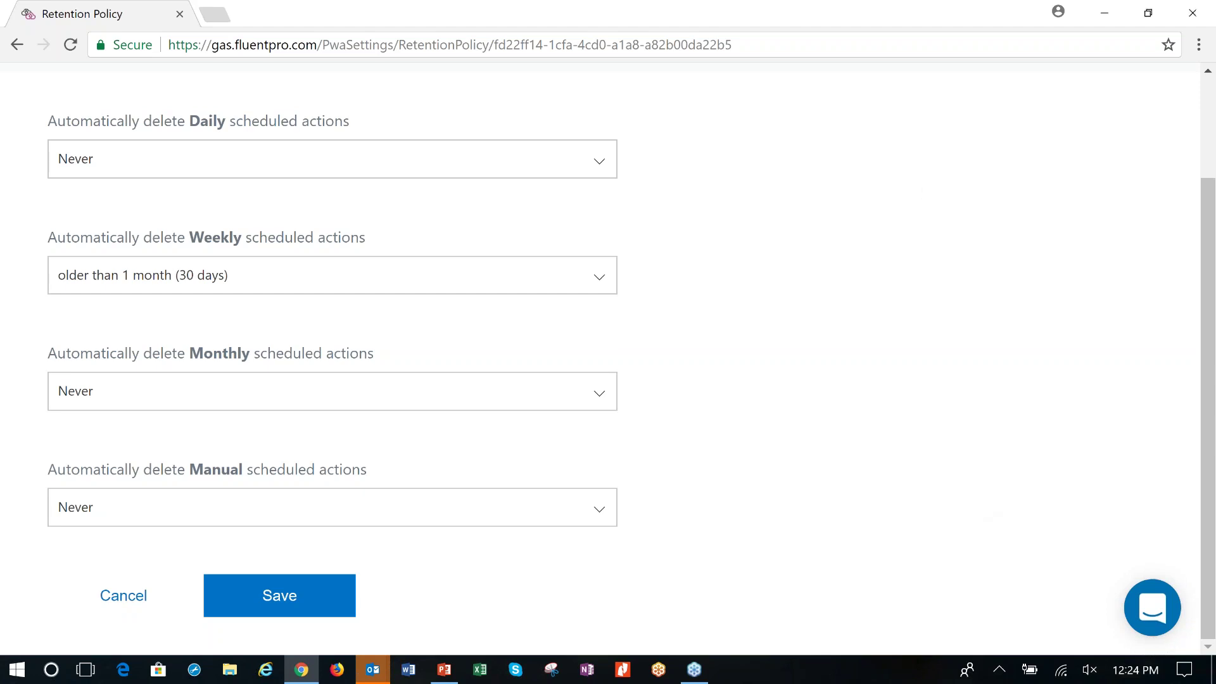
pyautogui.click(120, 599)
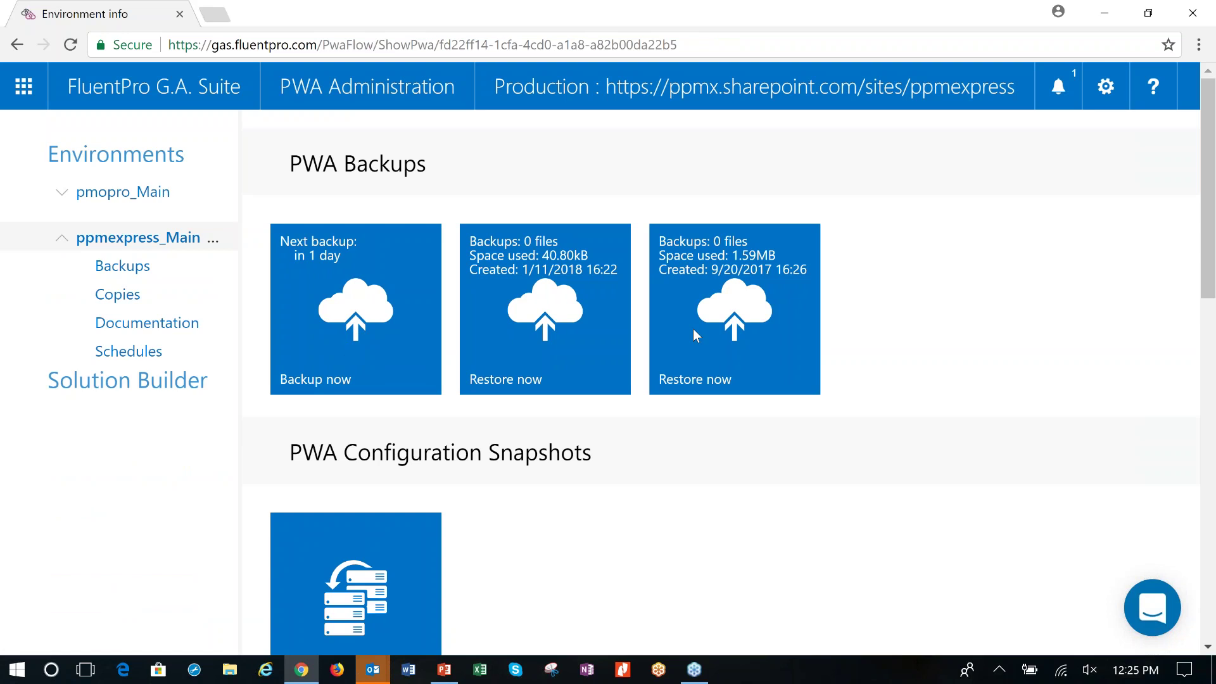
# - Look at the ppmexpress_Main backup list again and open the summary of the 1/11/2018 backup
pyautogui.click(122, 267)
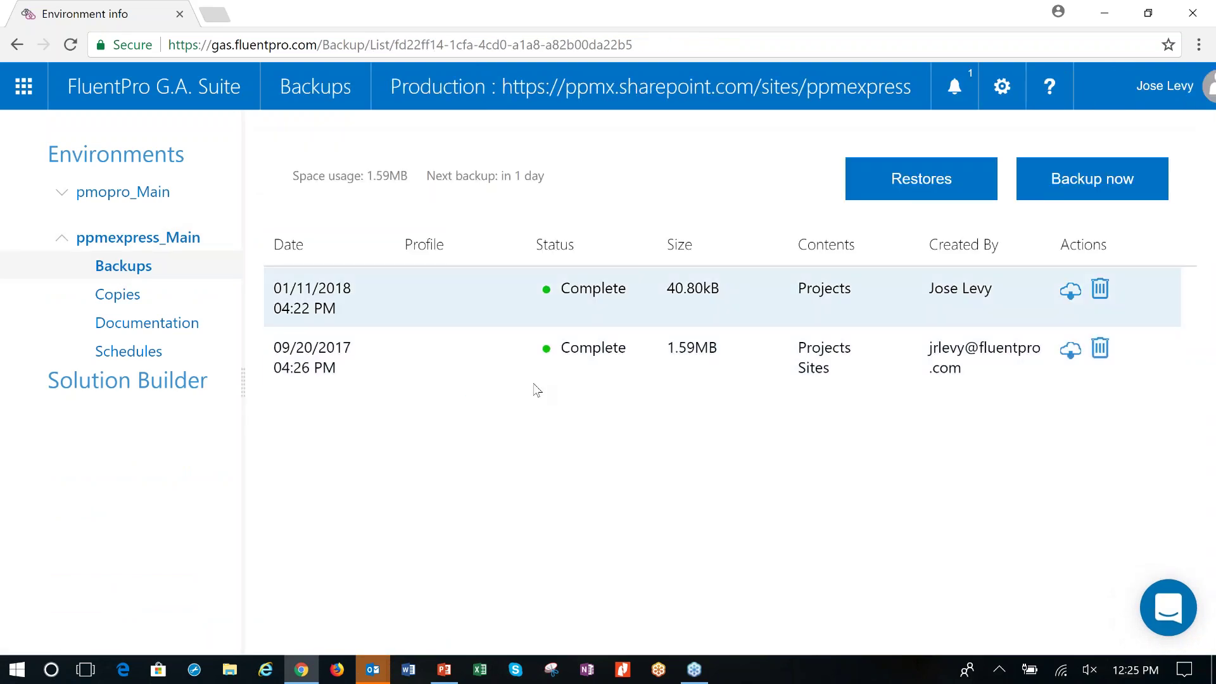
pyautogui.click(102, 241)
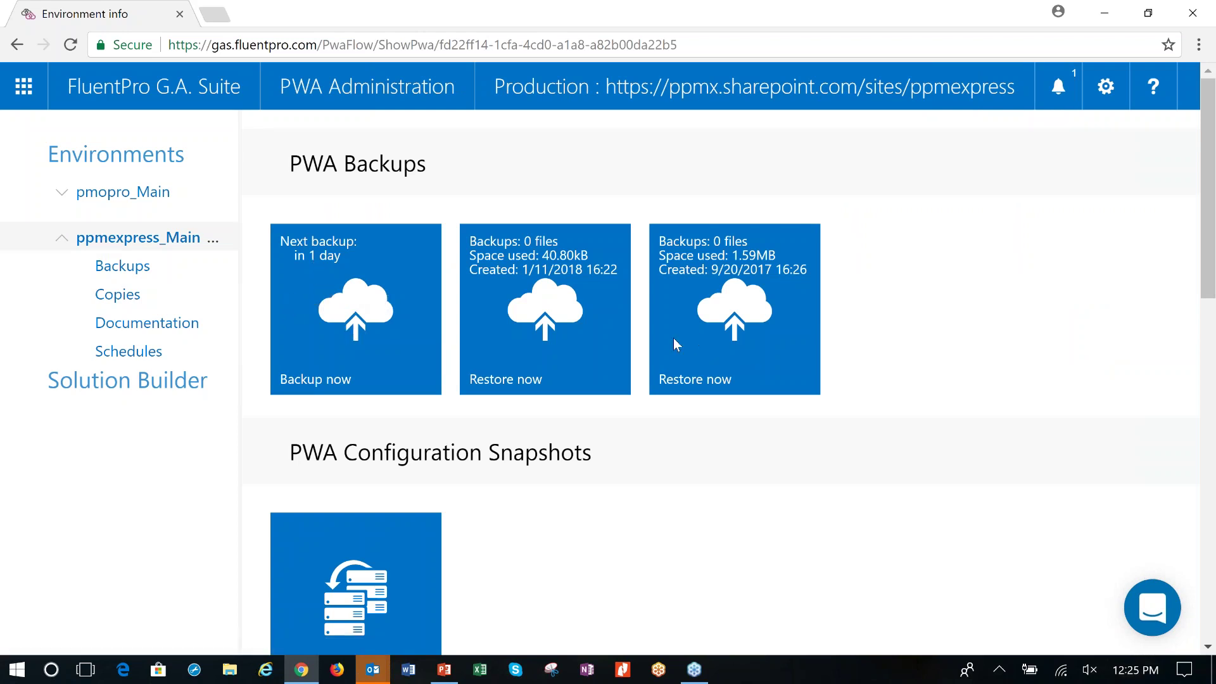
pyautogui.click(545, 317)
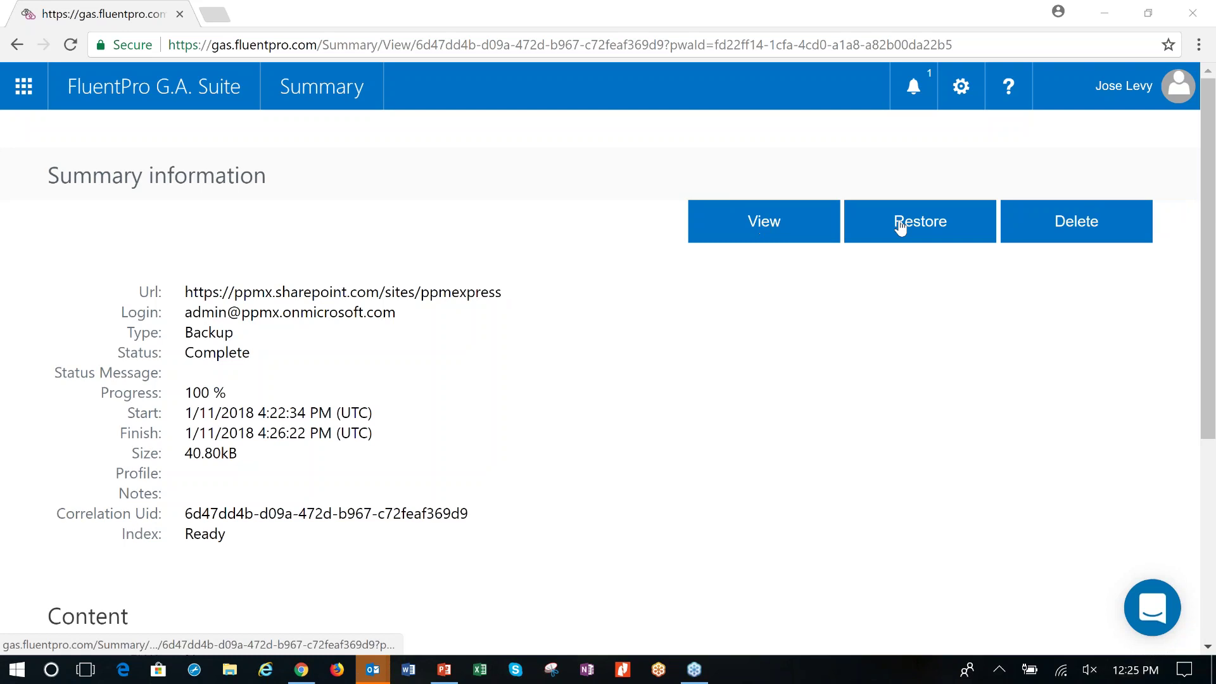
# - Examine which project plans the 1/11/2018 backup contains and its restores list, and leave the backup summary
pyautogui.scroll(-5, 535, 420)
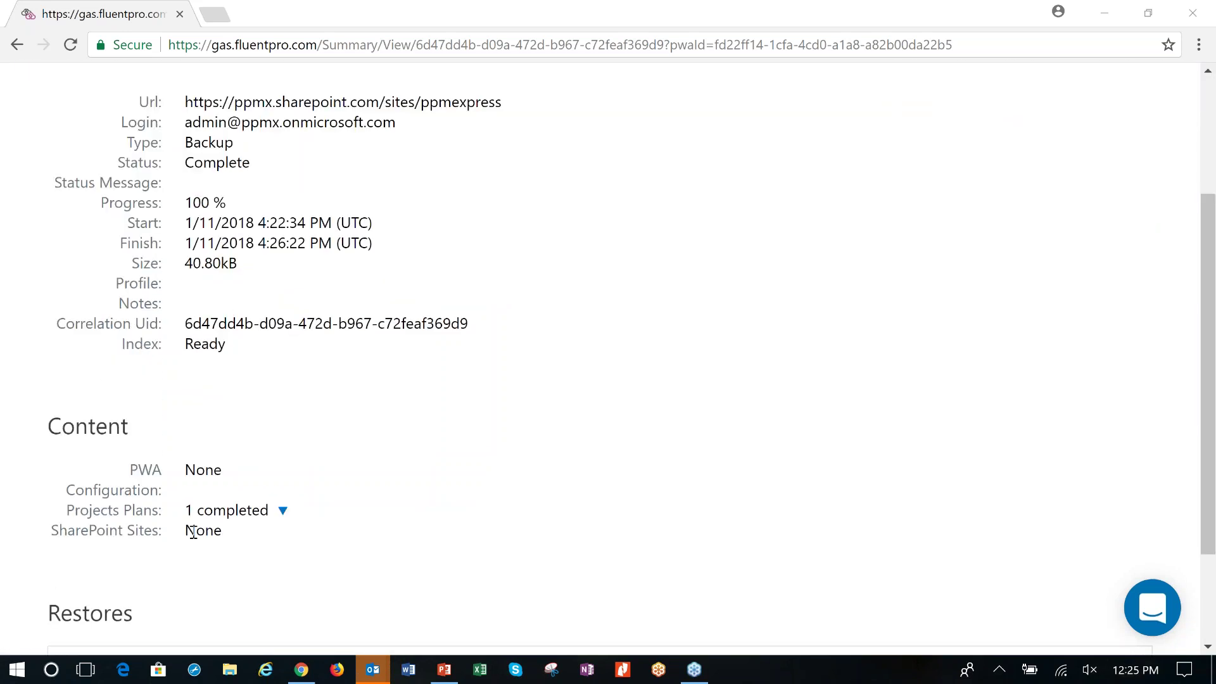
pyautogui.click(283, 416)
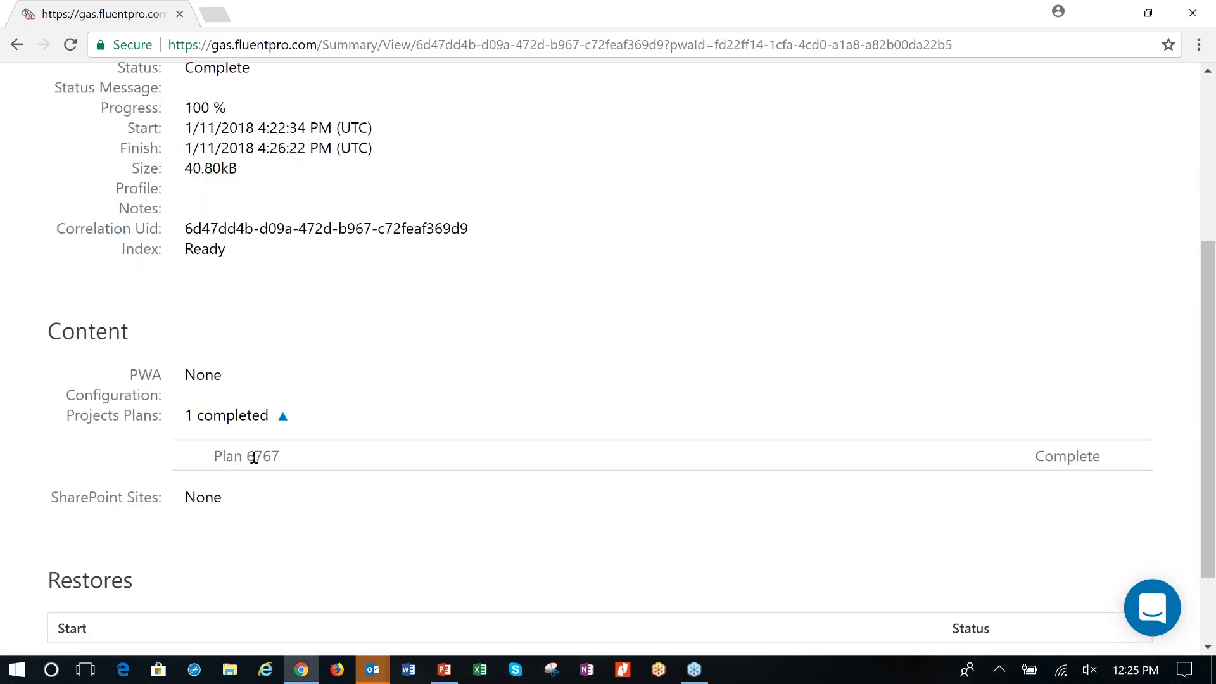
pyautogui.scroll(-2, 364, 519)
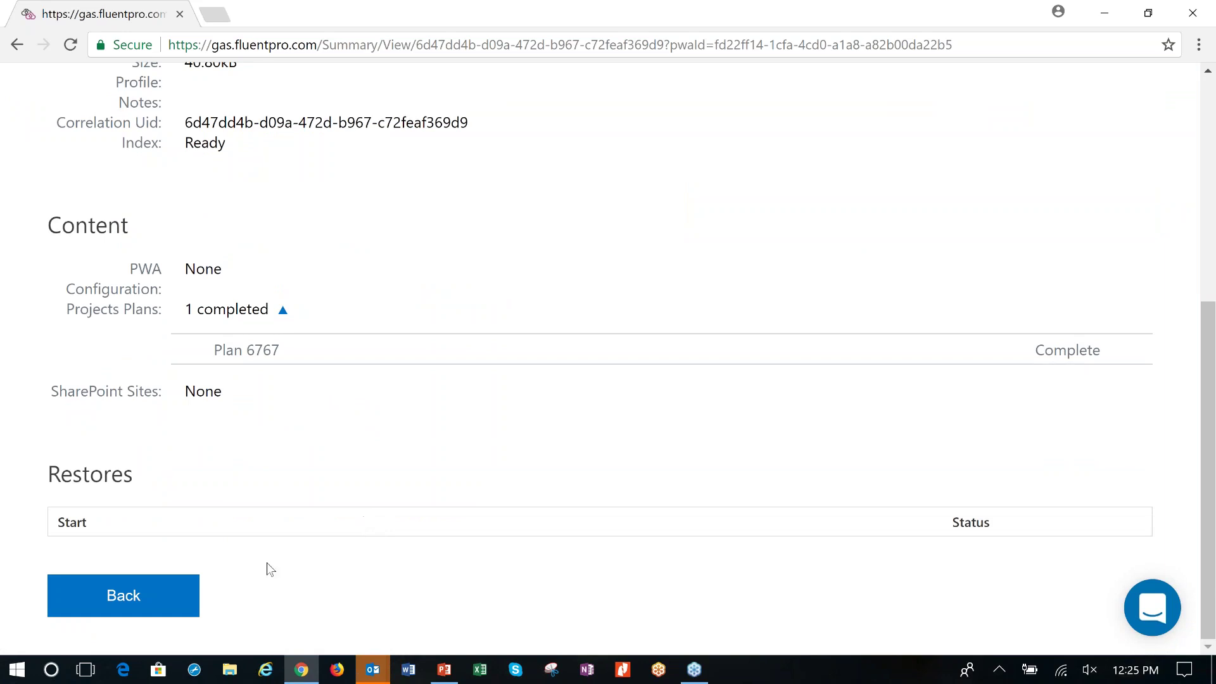
pyautogui.click(184, 595)
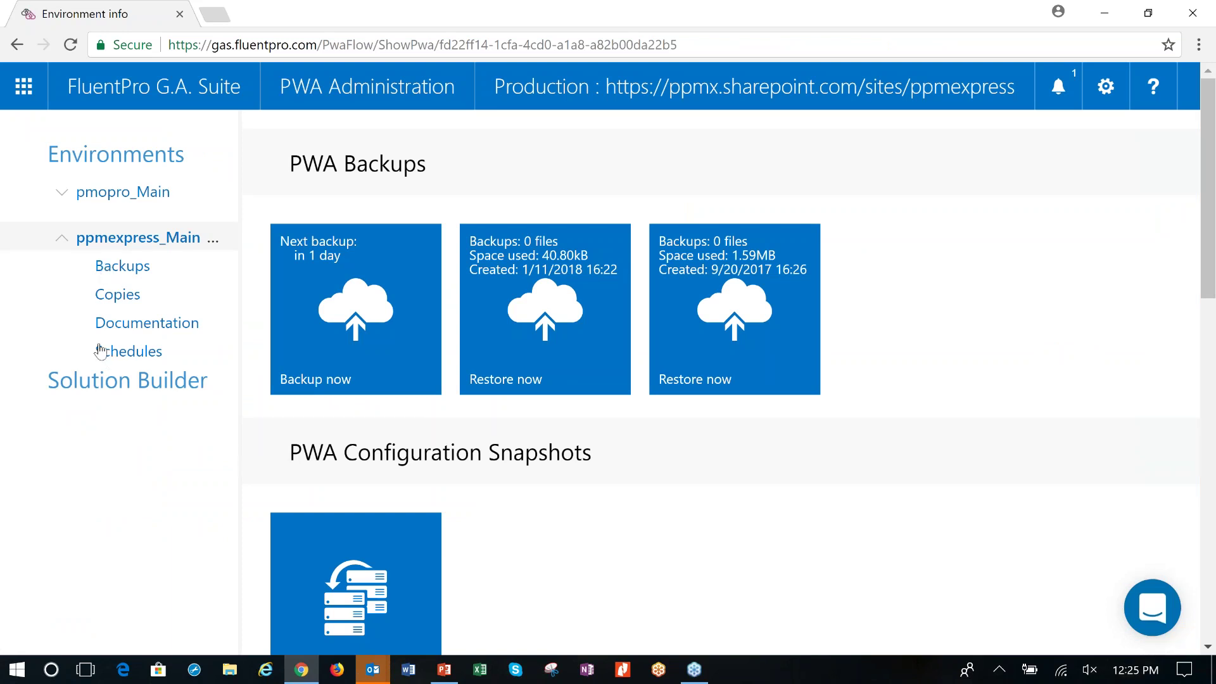
# - Return to the G.A. Suite home page and view the actions offered for the ppmexpress_Main environment without choosing one
pyautogui.click(128, 238)
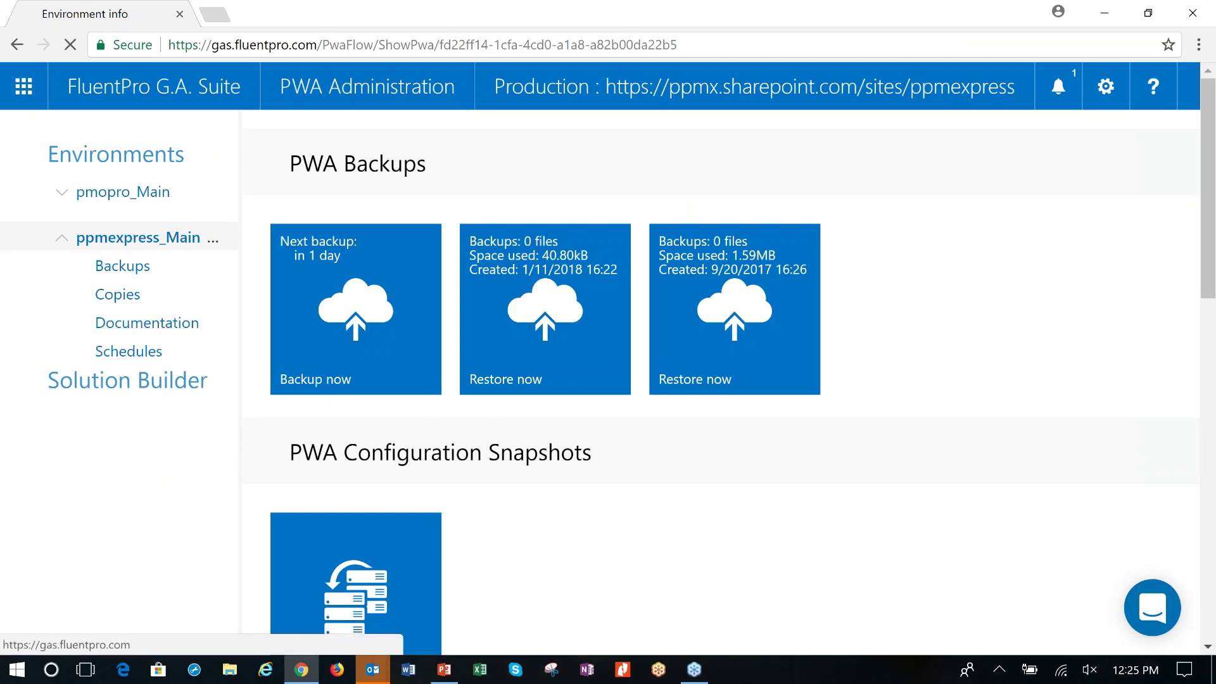
pyautogui.click(131, 336)
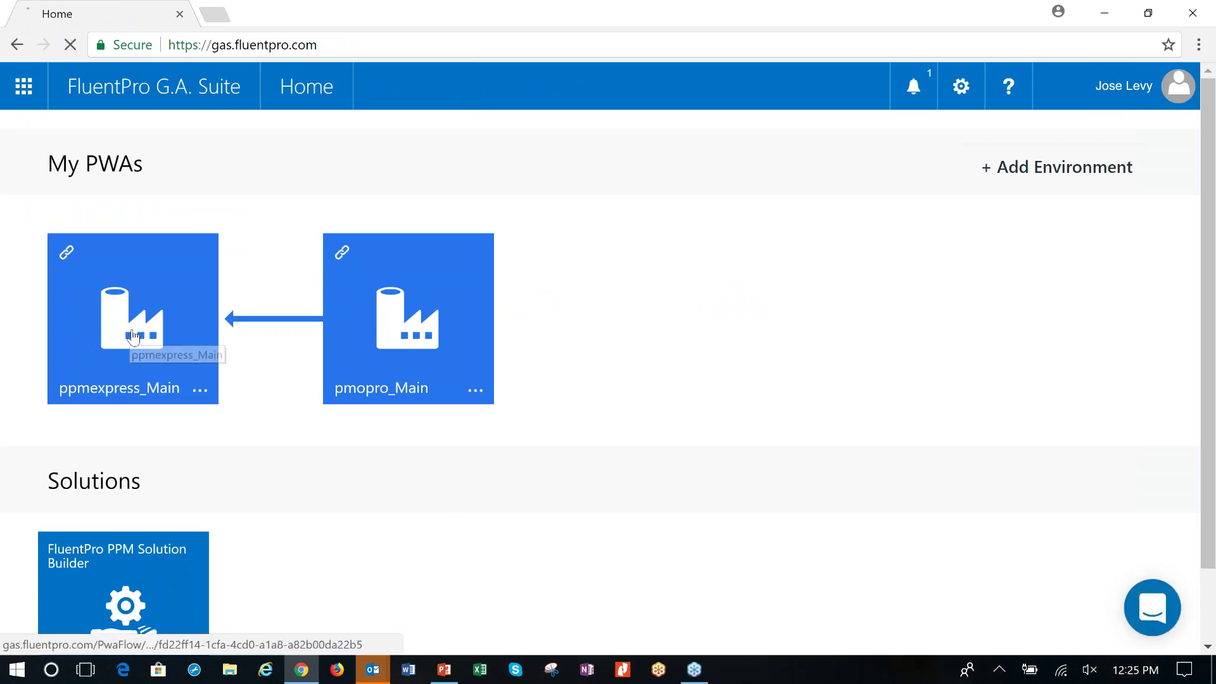
pyautogui.click(123, 95)
pyautogui.click(201, 390)
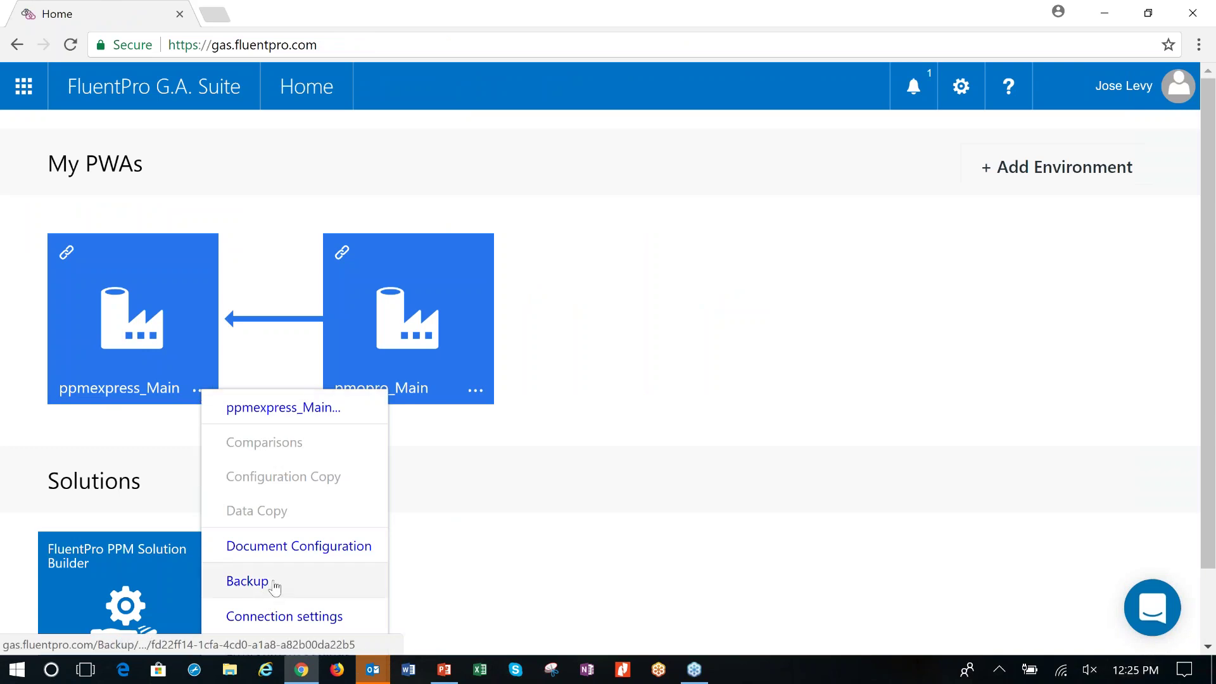
pyautogui.click(37, 441)
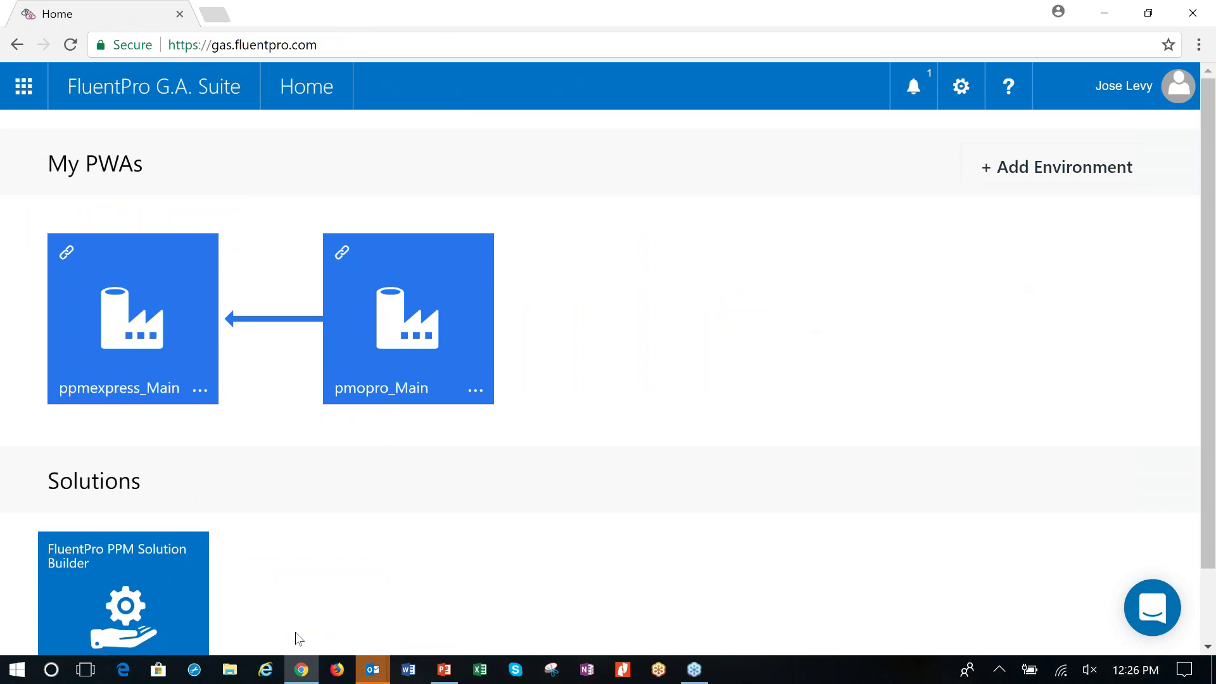
# - Switch to the PowerPoint presentation and start the slide show from slide 11, "Value of FluentPro Backup in GA Suite"
pyautogui.click(442, 670)
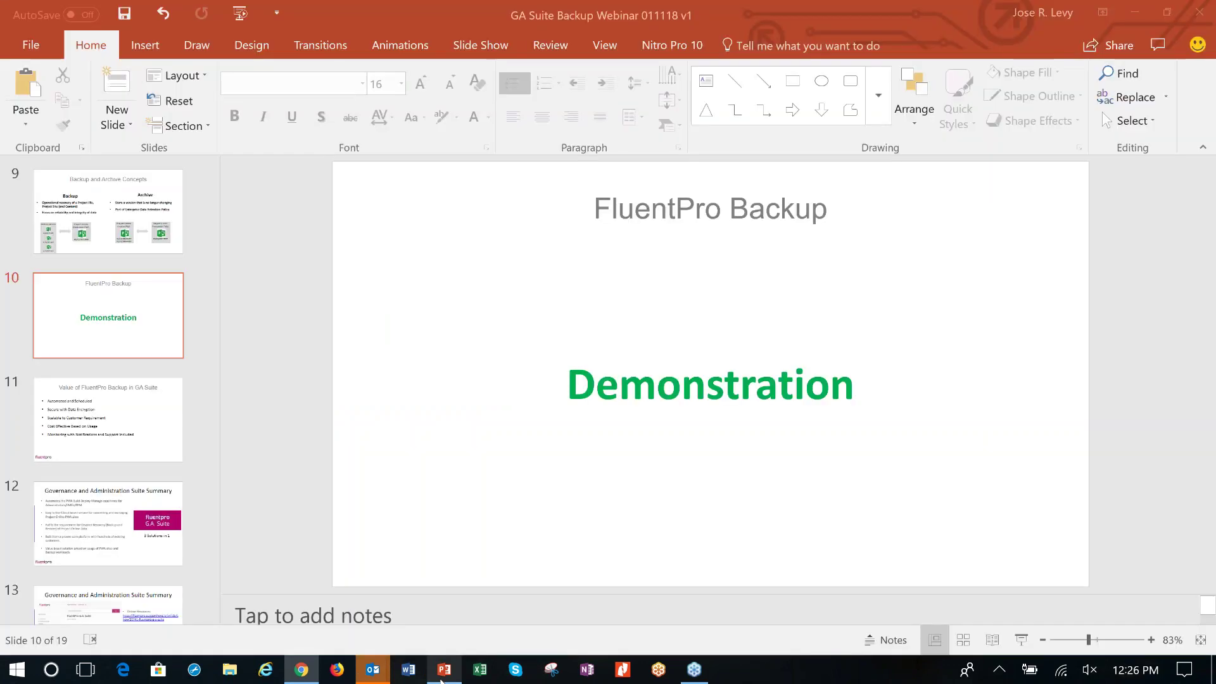
pyautogui.click(92, 431)
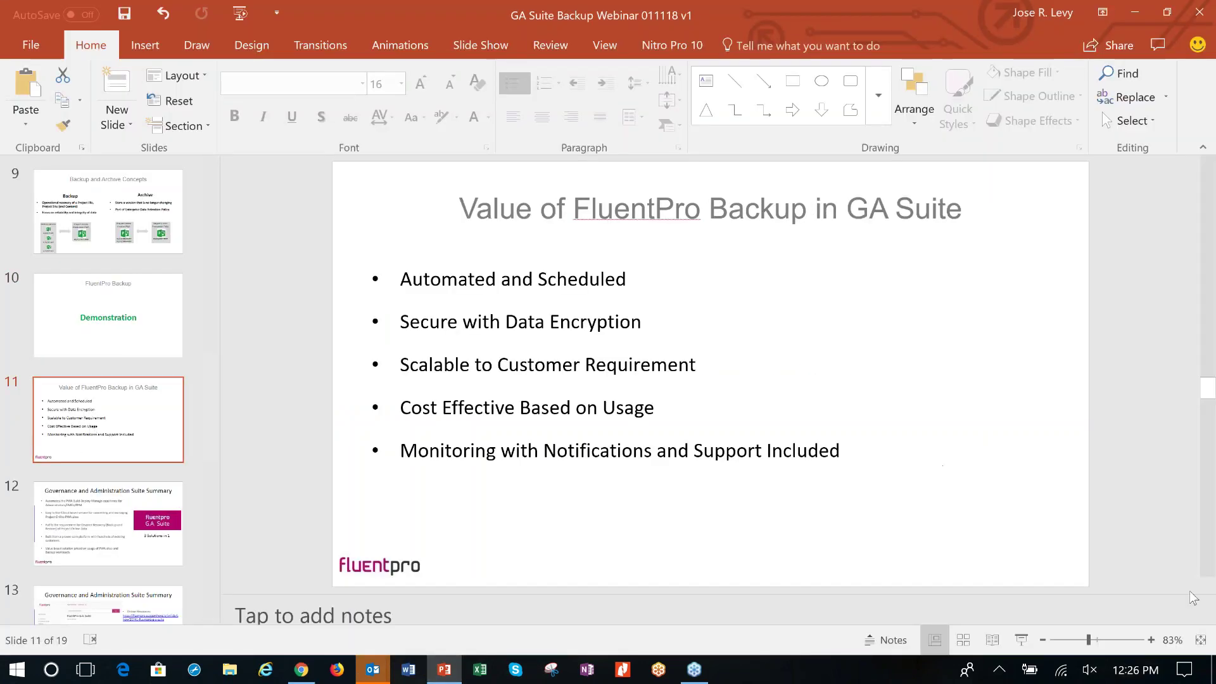
pyautogui.click(1020, 641)
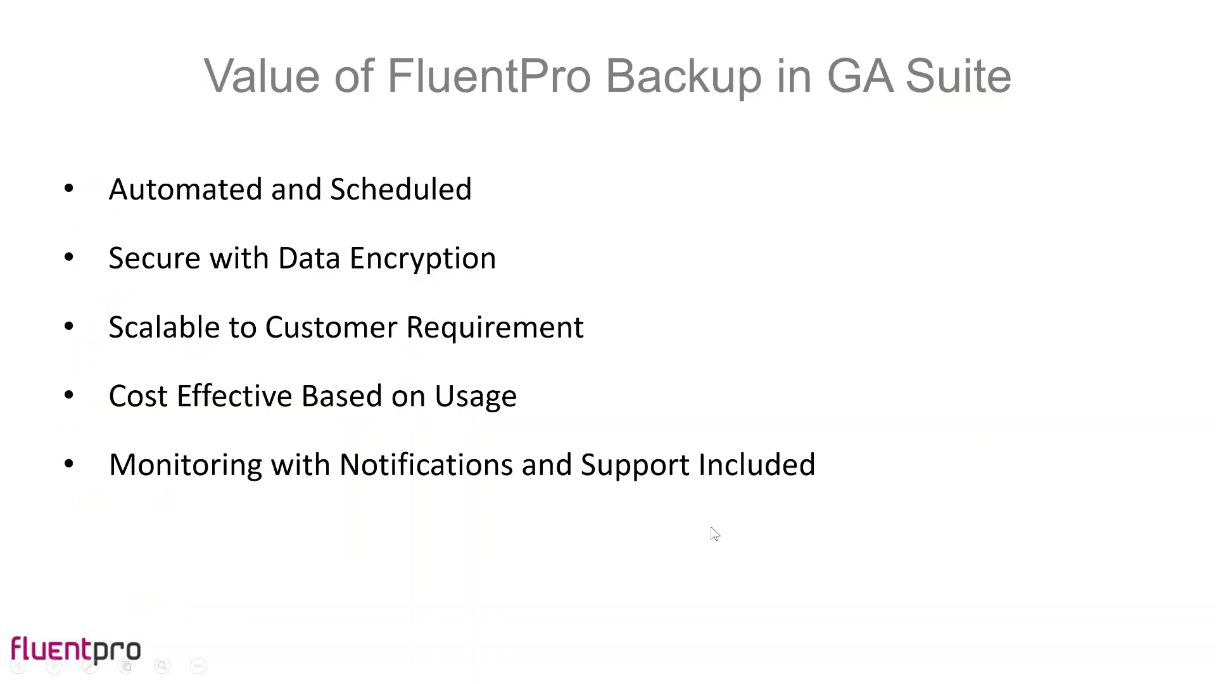